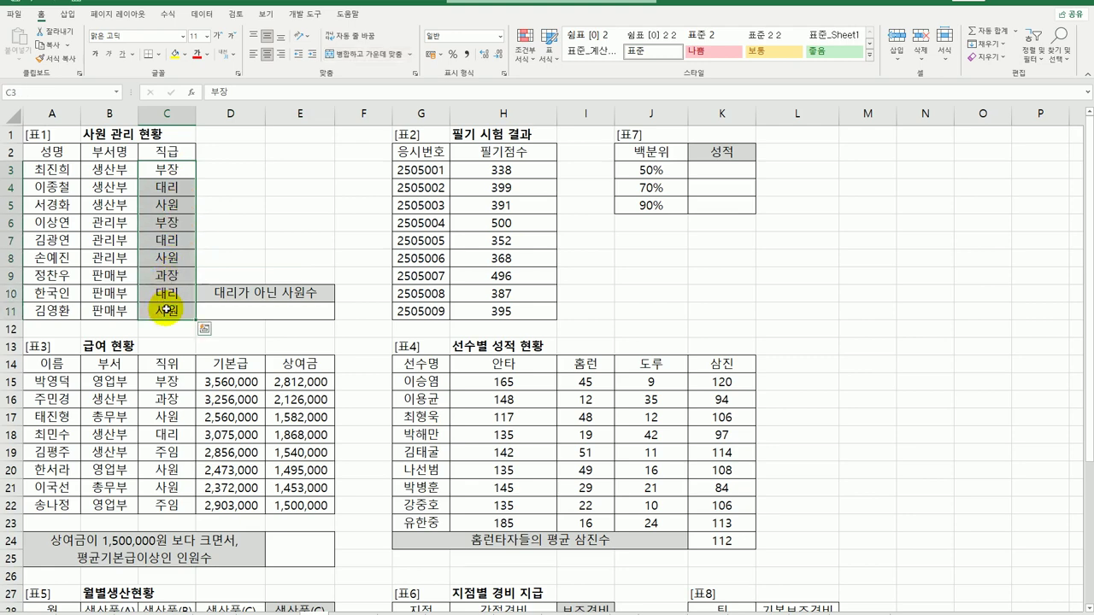
# - Enter the not-equal operator <> in the empty cell E4
pyautogui.click(254, 309)
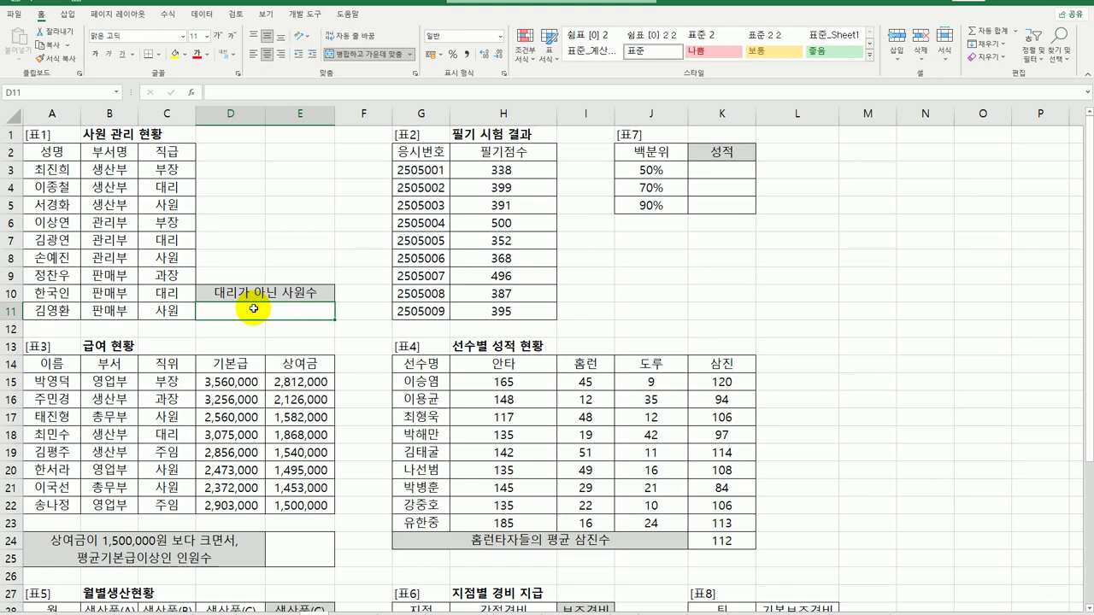
pyautogui.click(293, 182)
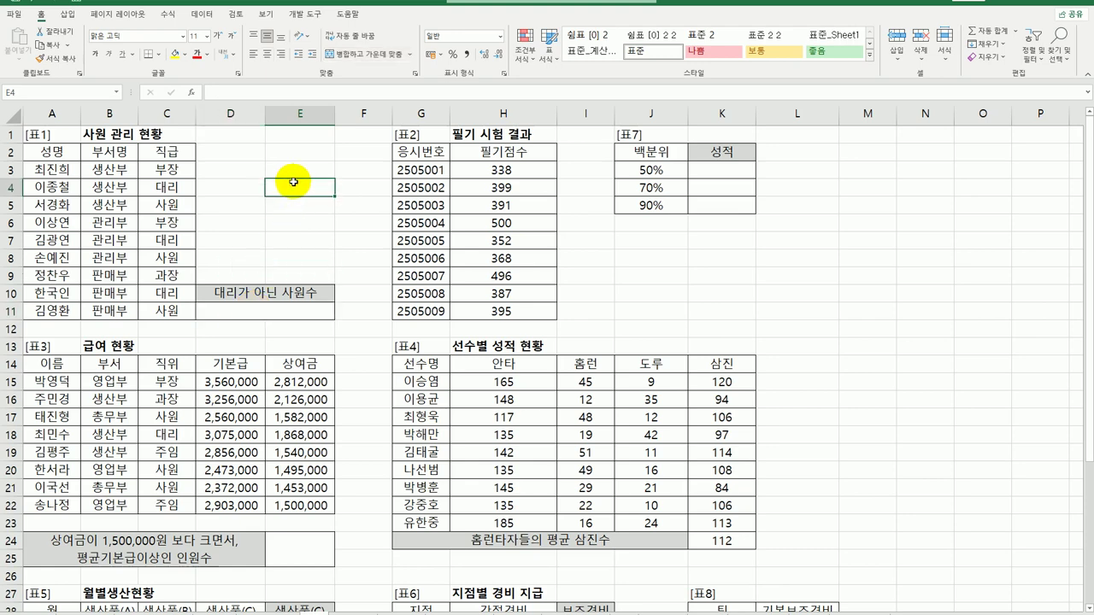
pyautogui.press('Return')
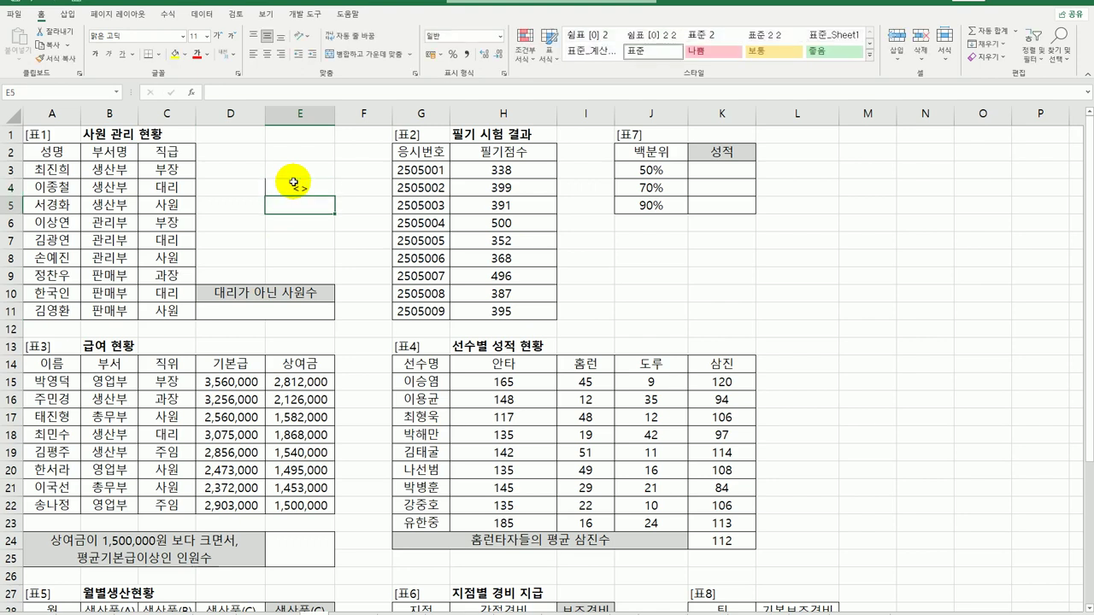
pyautogui.click(295, 182)
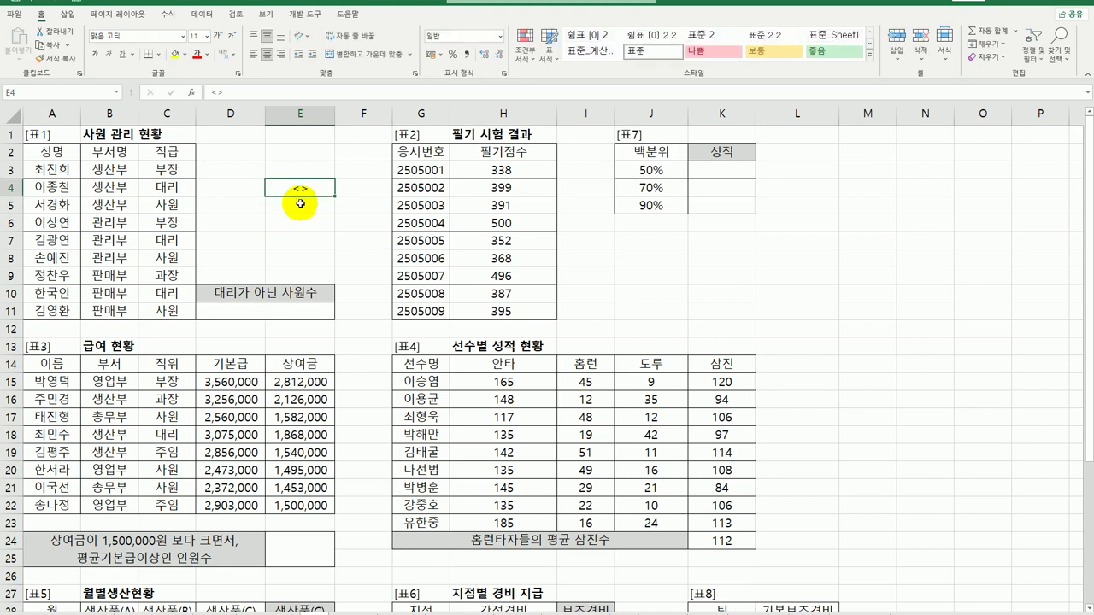
# - Enter a COUNTIF formula in the 대리가 아닌 사원수 result cell D11 with range C3:C11 and criteria <>대리
pyautogui.click(293, 318)
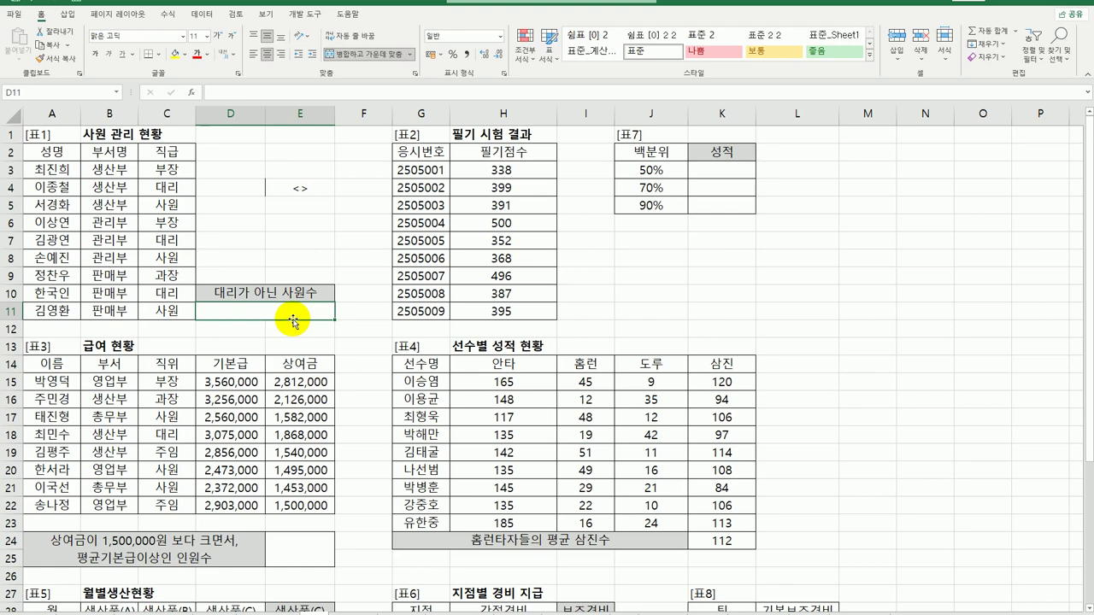
pyautogui.write('=COU')
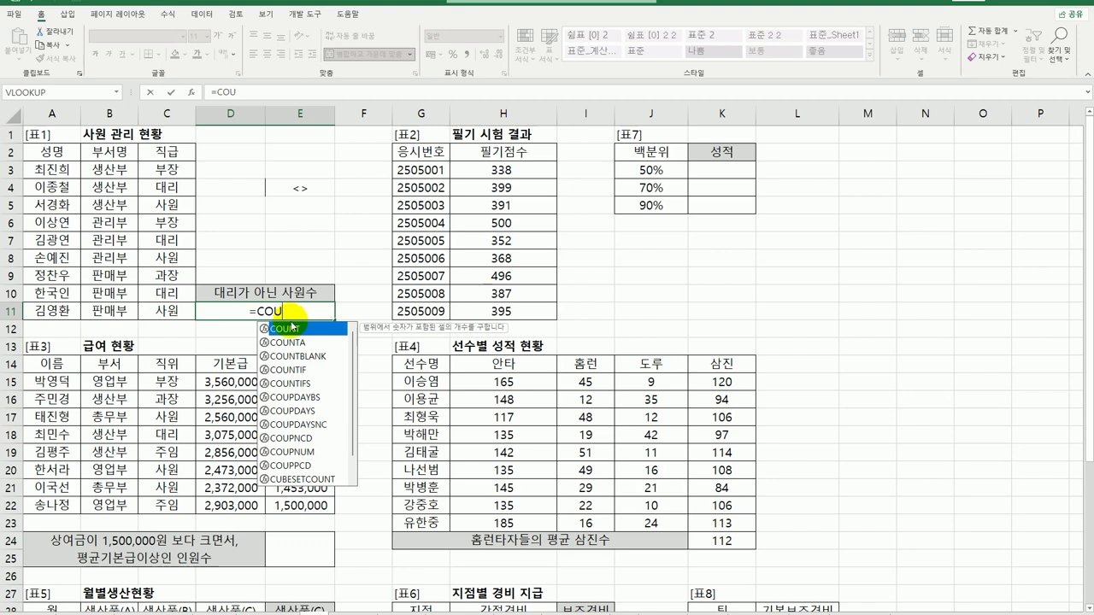
pyautogui.click(311, 371)
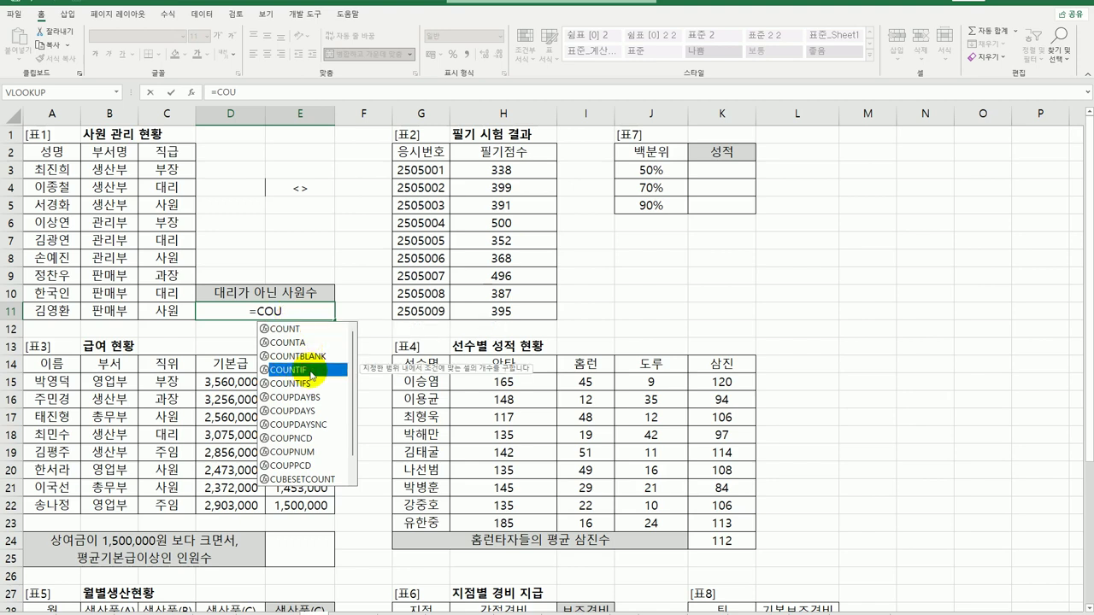
pyautogui.doubleClick(311, 373)
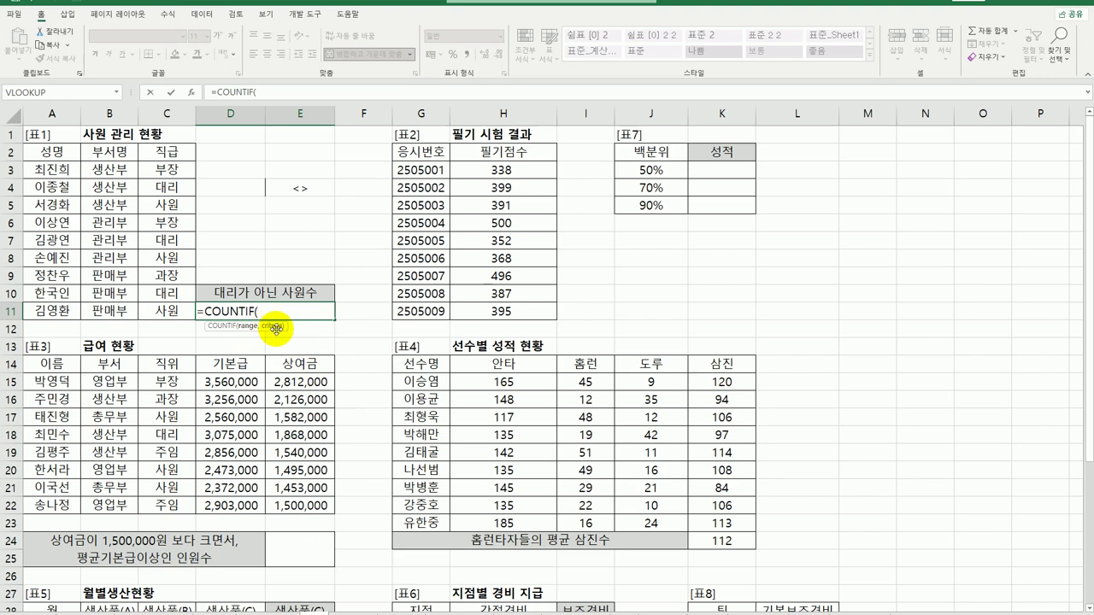
pyautogui.click(191, 91)
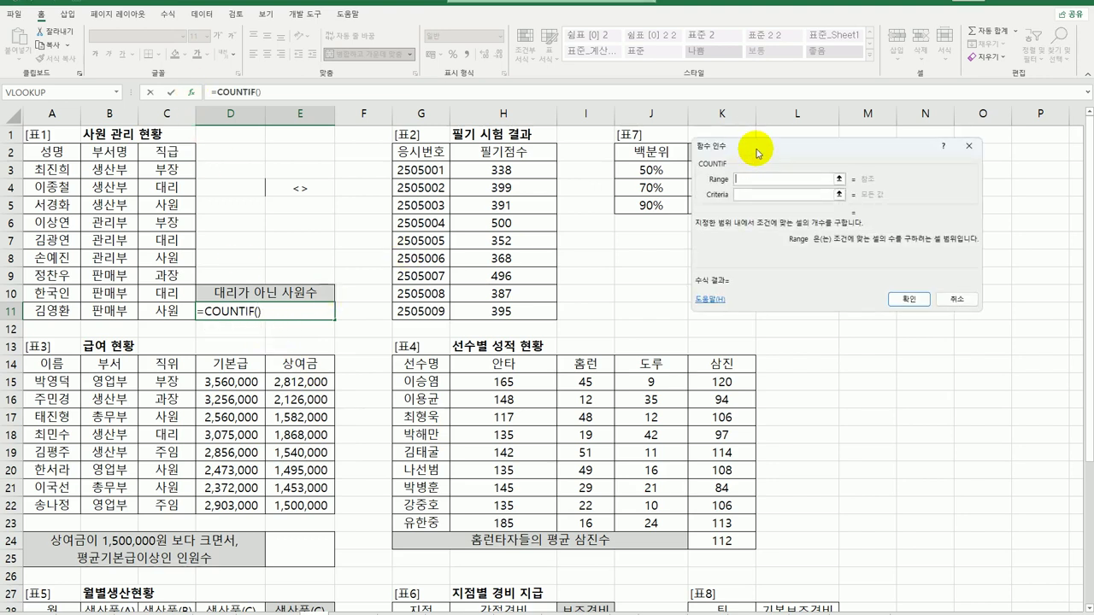
pyautogui.moveTo(757, 146); pyautogui.dragTo(563, 193)
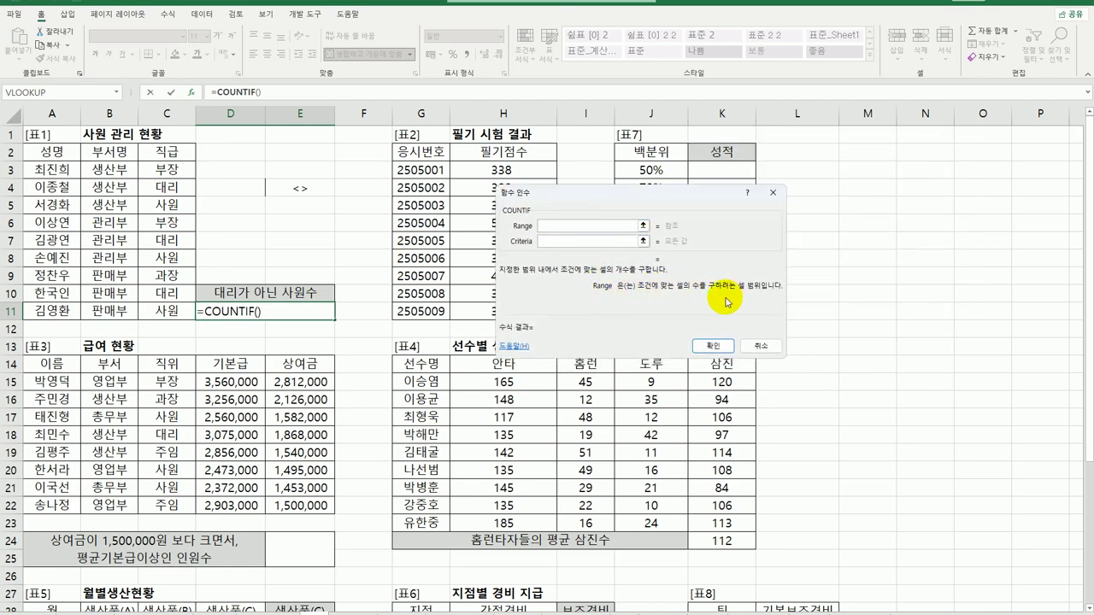
pyautogui.moveTo(164, 169); pyautogui.dragTo(159, 311)
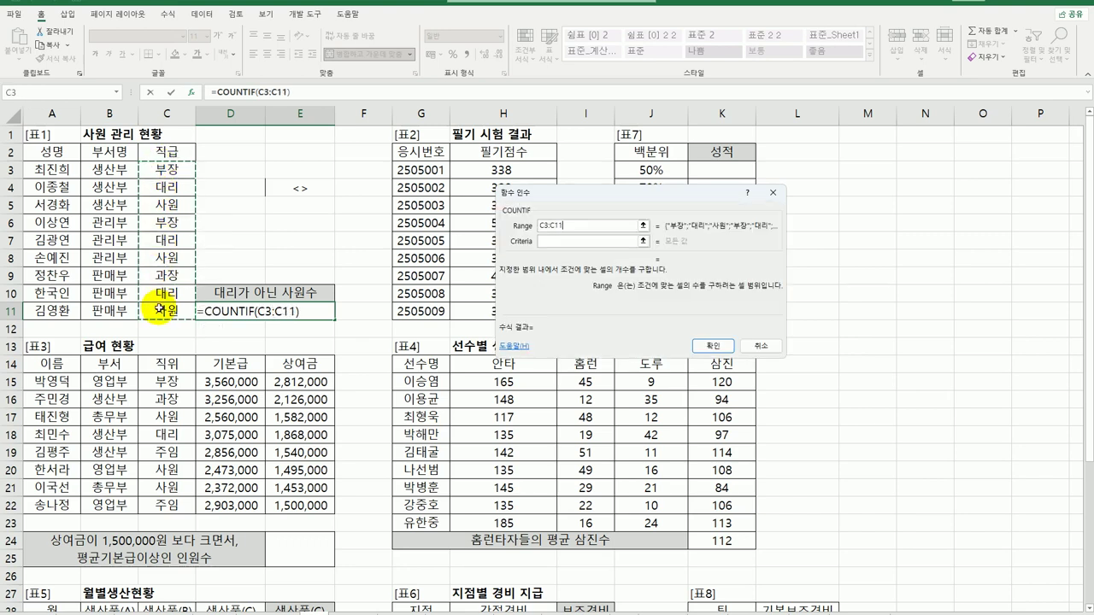
pyautogui.click(592, 244)
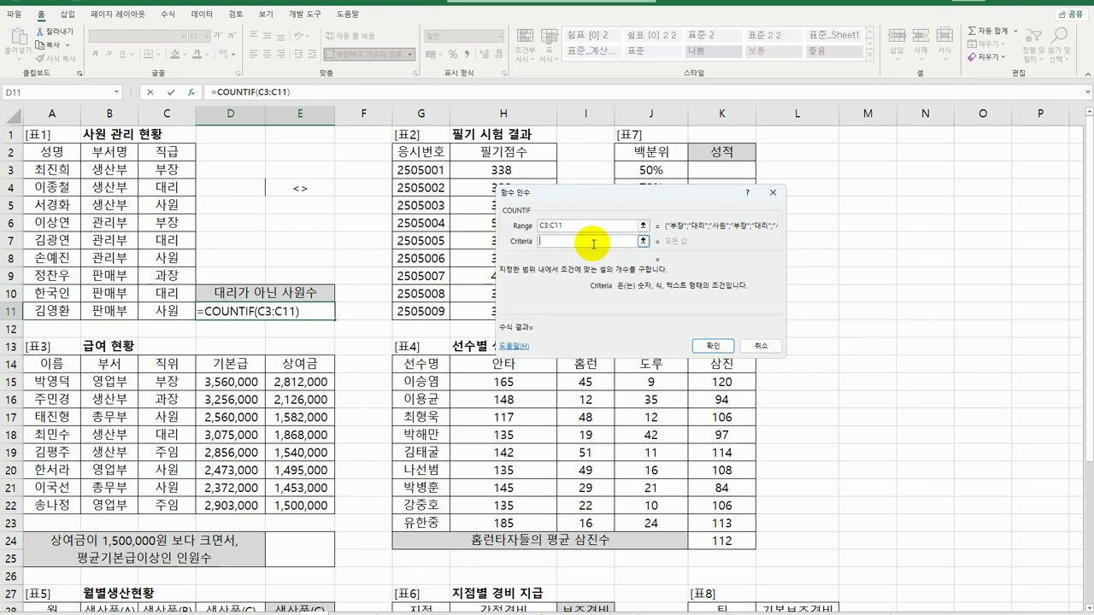
pyautogui.write('<>')
pyautogui.write('대리')
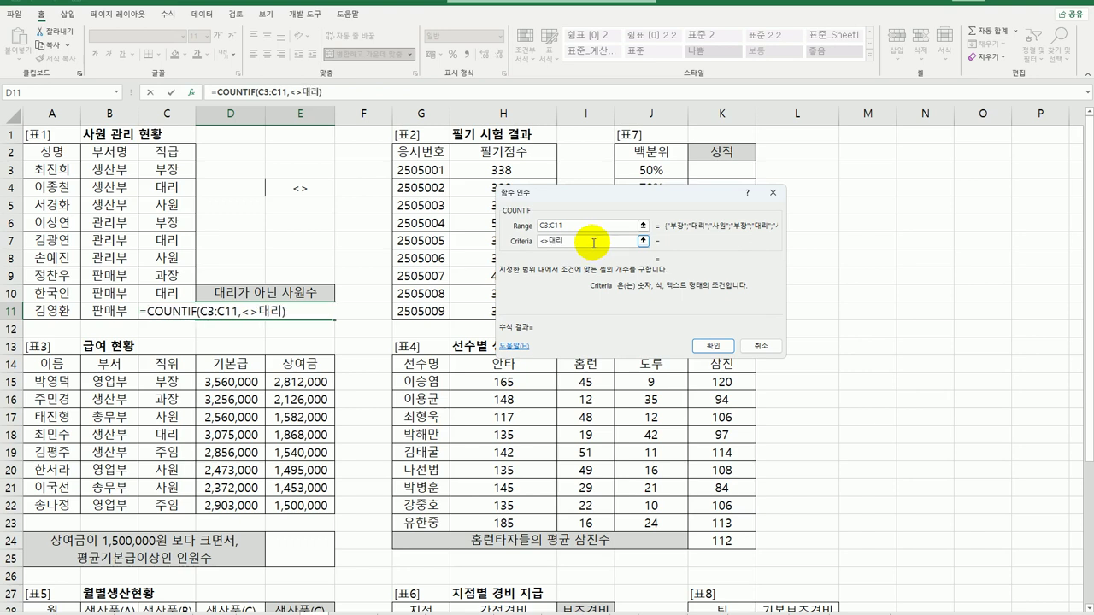
pyautogui.click(712, 345)
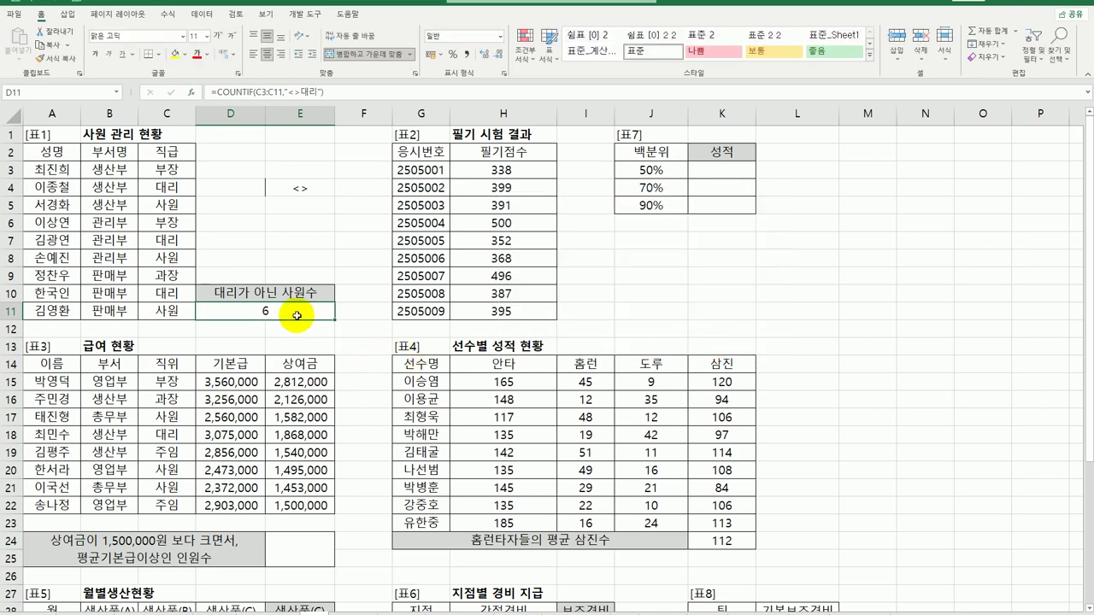
# - Select the 직급 cells in 표1 that are not 대리 to check the count
pyautogui.click(168, 170)
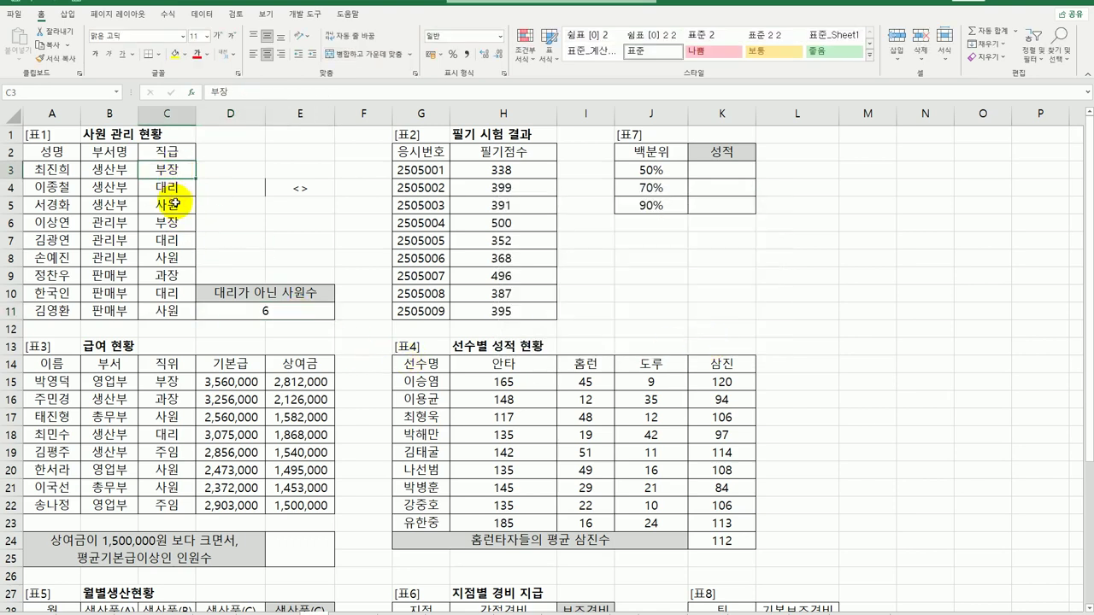
pyautogui.keyDown('ctrl'); pyautogui.click(170, 205); pyautogui.keyUp('ctrl')
pyautogui.keyDown('ctrl'); pyautogui.click(169, 223); pyautogui.keyUp('ctrl')
pyautogui.keyDown('ctrl'); pyautogui.click(175, 258); pyautogui.keyUp('ctrl')
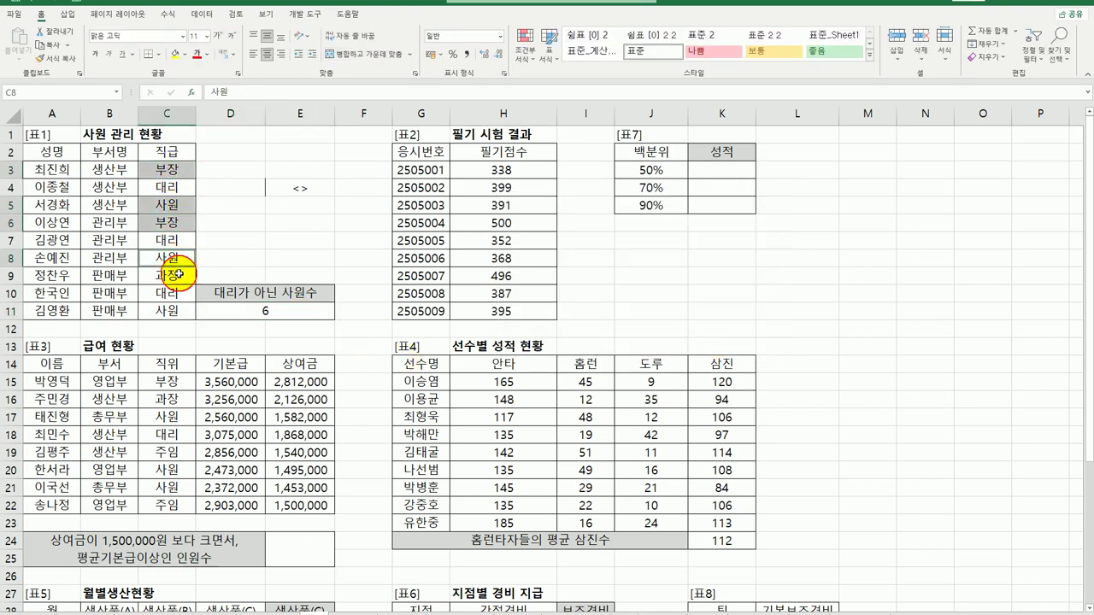
pyautogui.keyDown('ctrl'); pyautogui.click(178, 273); pyautogui.keyUp('ctrl')
pyautogui.keyDown('ctrl'); pyautogui.click(171, 312); pyautogui.keyUp('ctrl')
# - Append &"명" to the COUNTIF formula in D11
pyautogui.click(294, 307)
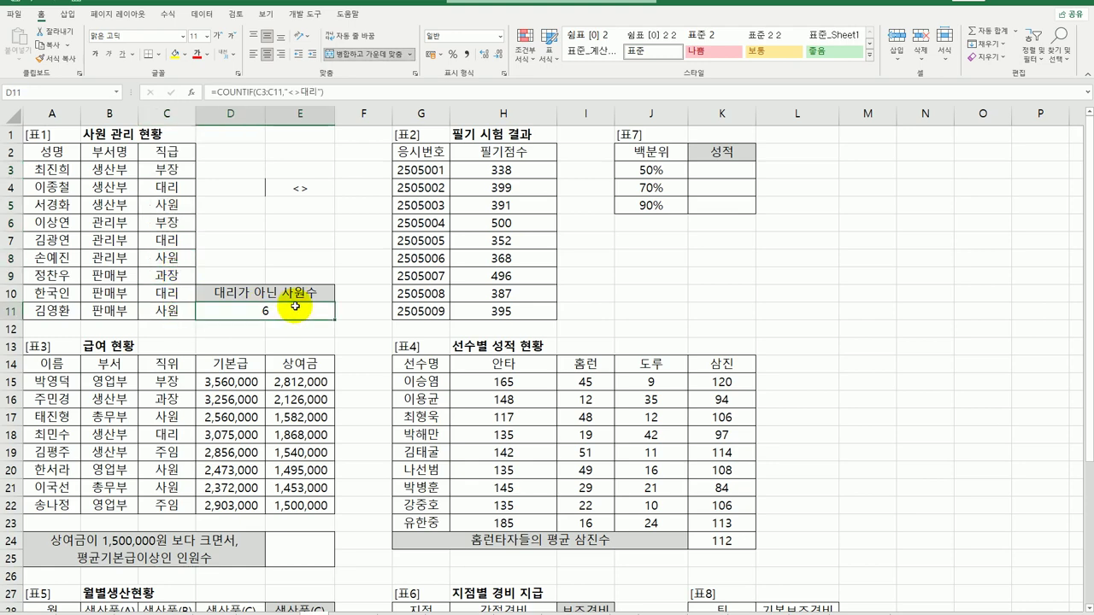
pyautogui.doubleClick(294, 308)
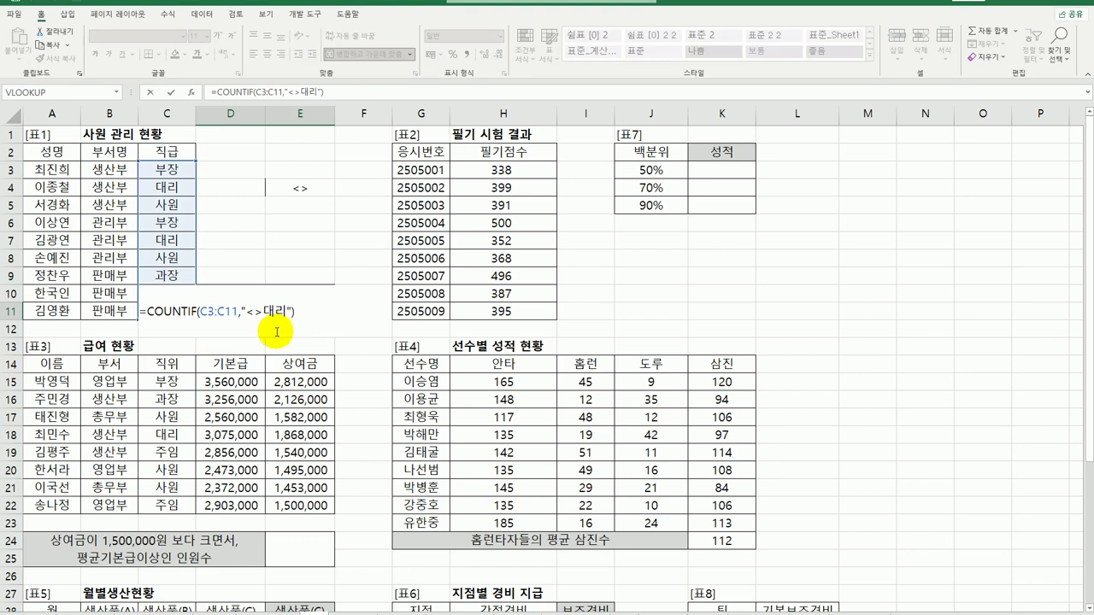
pyautogui.write('&"A')
pyautogui.write('명"')
pyautogui.press('Return')
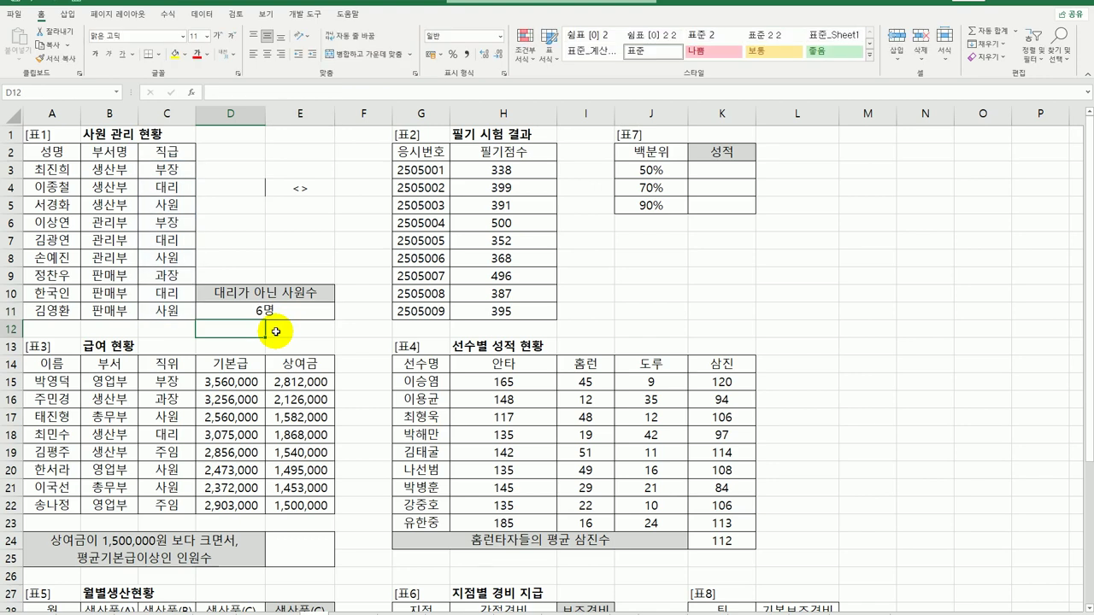
# - Clear both the contents and the formatting of the scratch cell E4
pyautogui.click(295, 186)
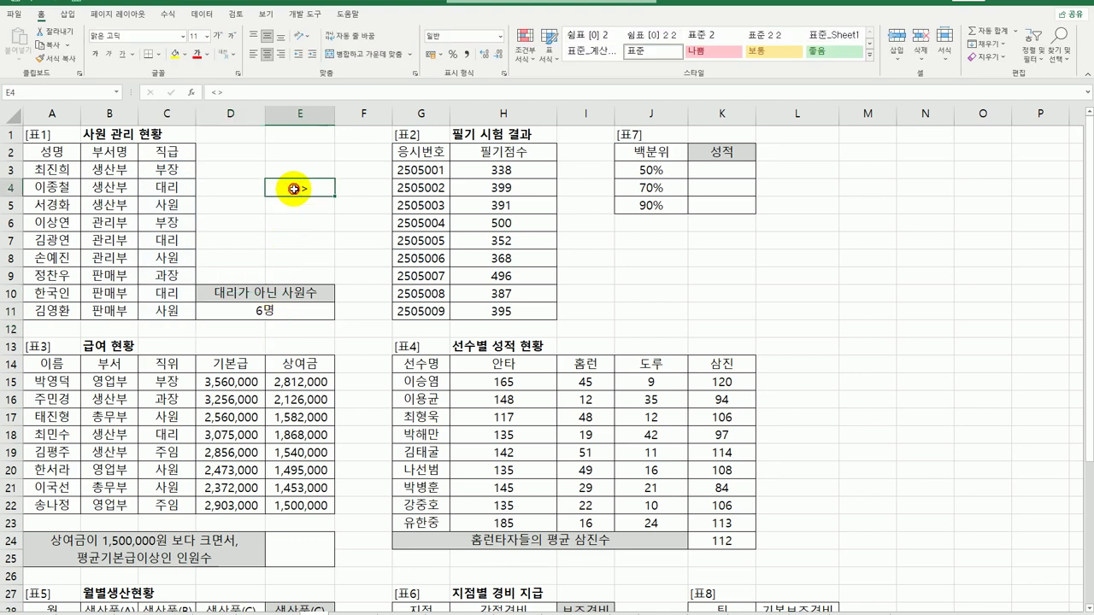
pyautogui.click(998, 60)
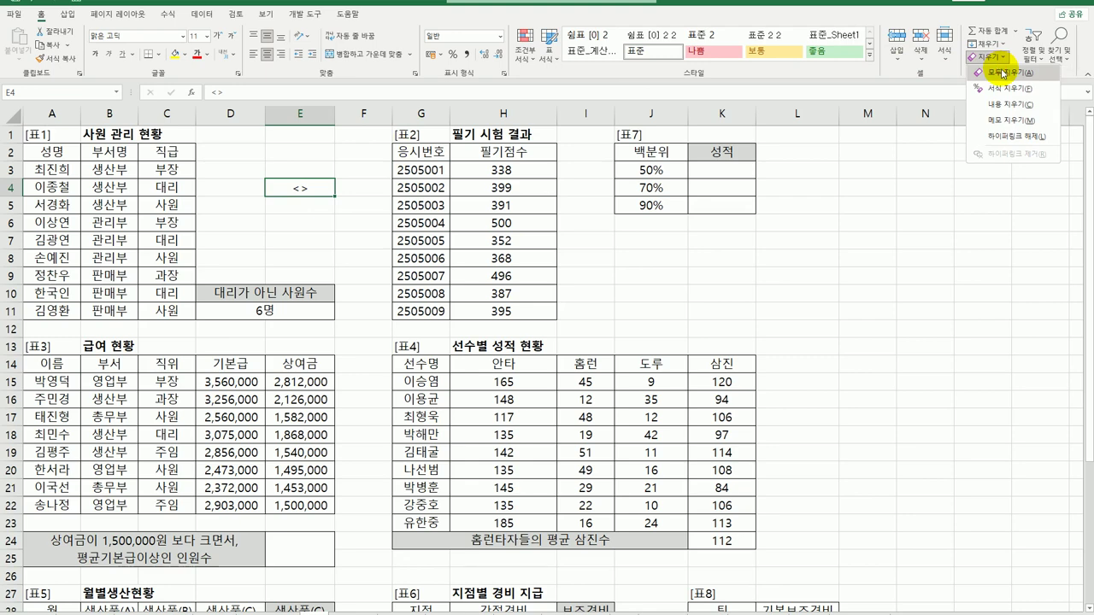
pyautogui.click(1002, 73)
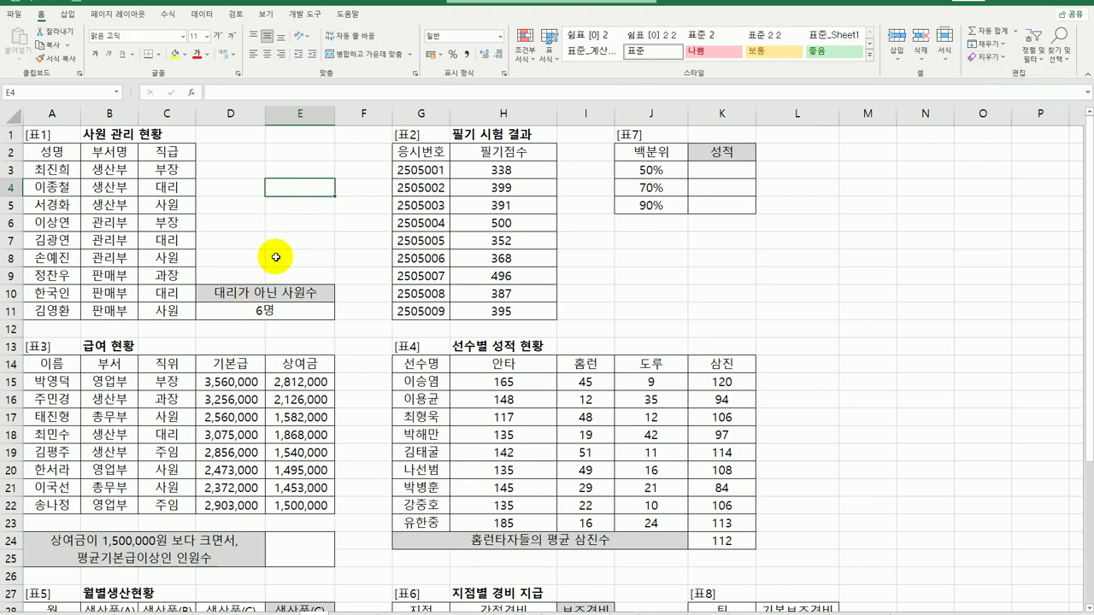
pyautogui.click(721, 171)
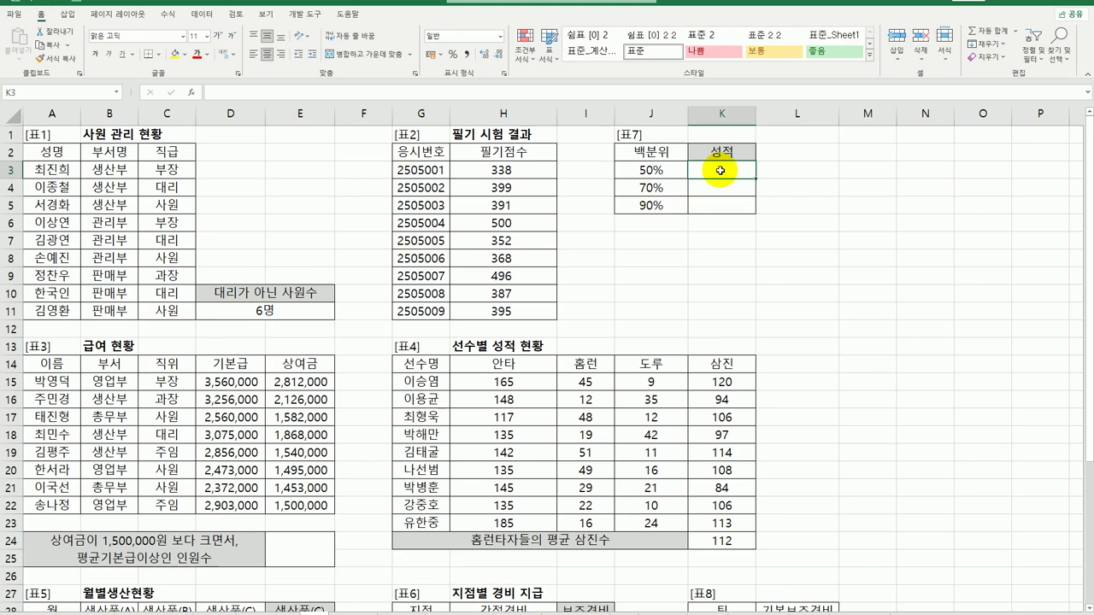
pyautogui.moveTo(508, 170); pyautogui.dragTo(510, 311)
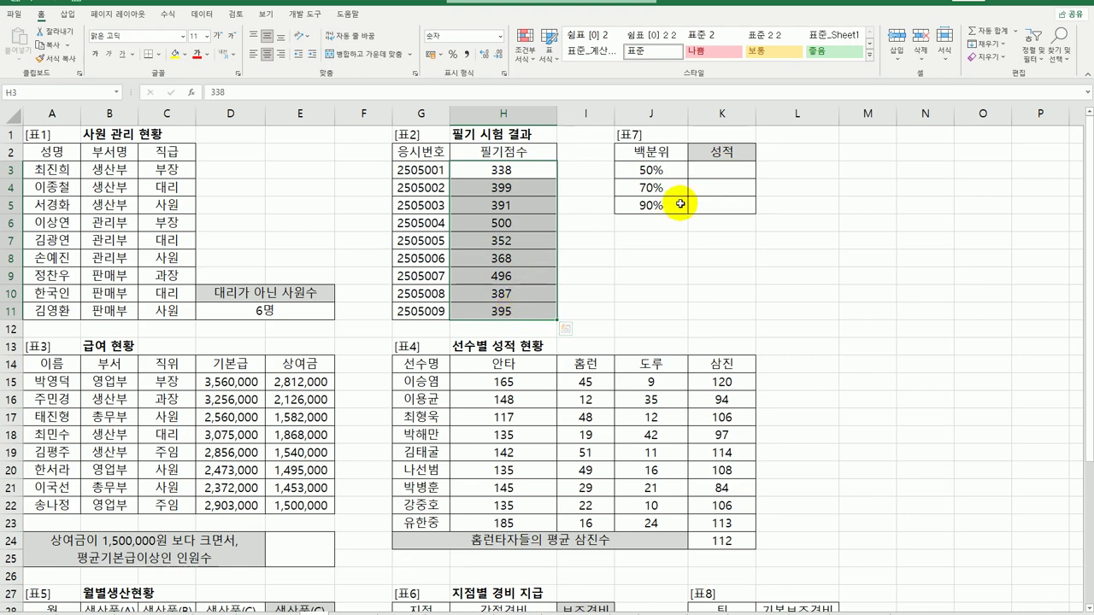
pyautogui.moveTo(734, 173); pyautogui.dragTo(731, 199)
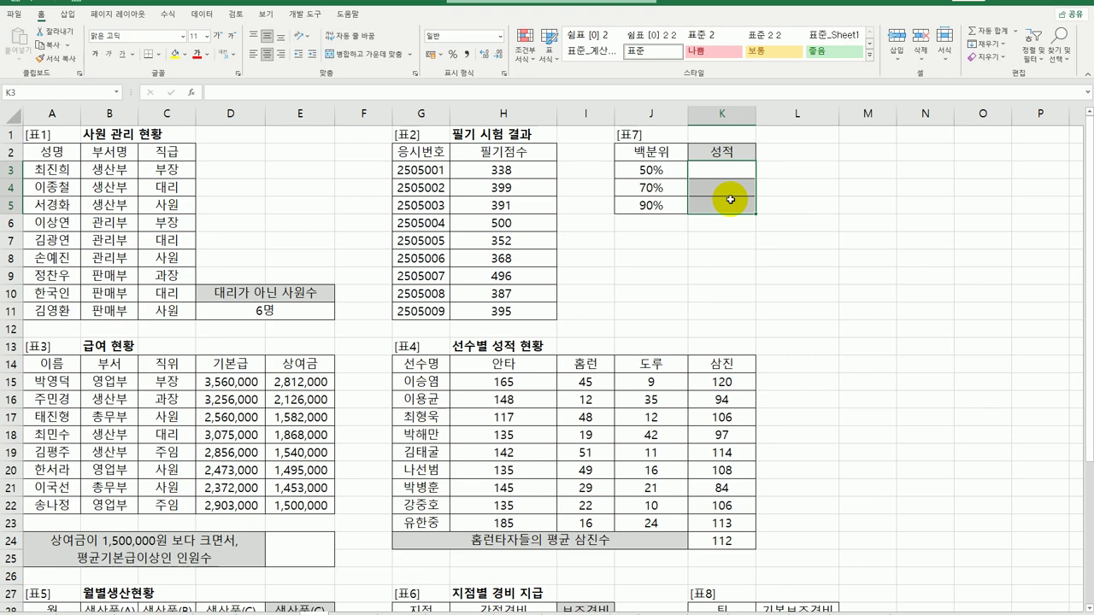
# - Begin a TEXT formula in the first 성적 cell K3, leaving its value argument blank and using the format "0.0점"
pyautogui.click(721, 171)
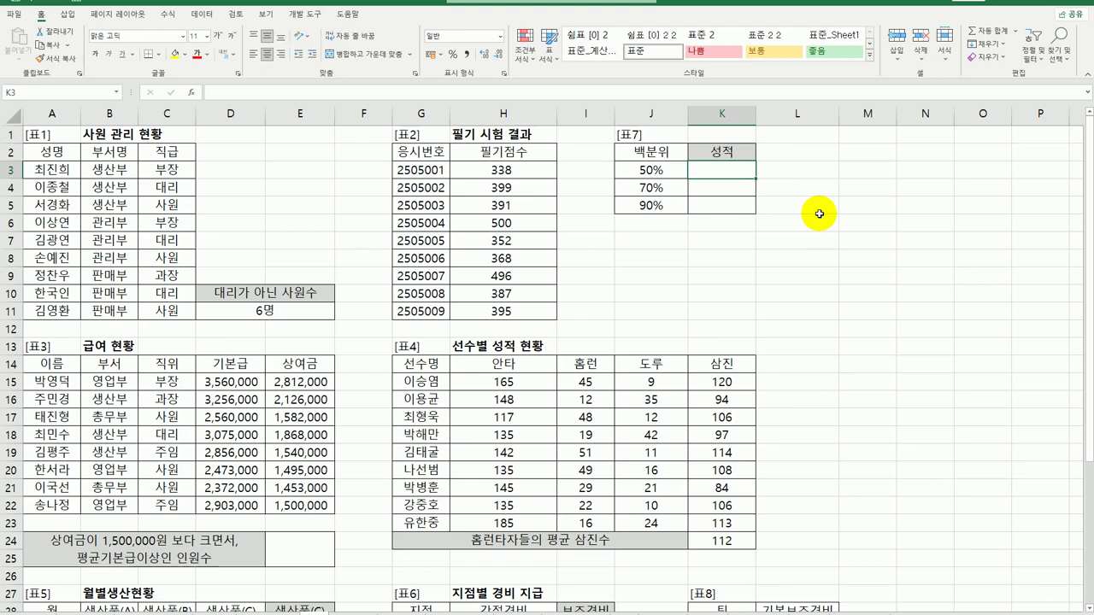
pyautogui.write('=')
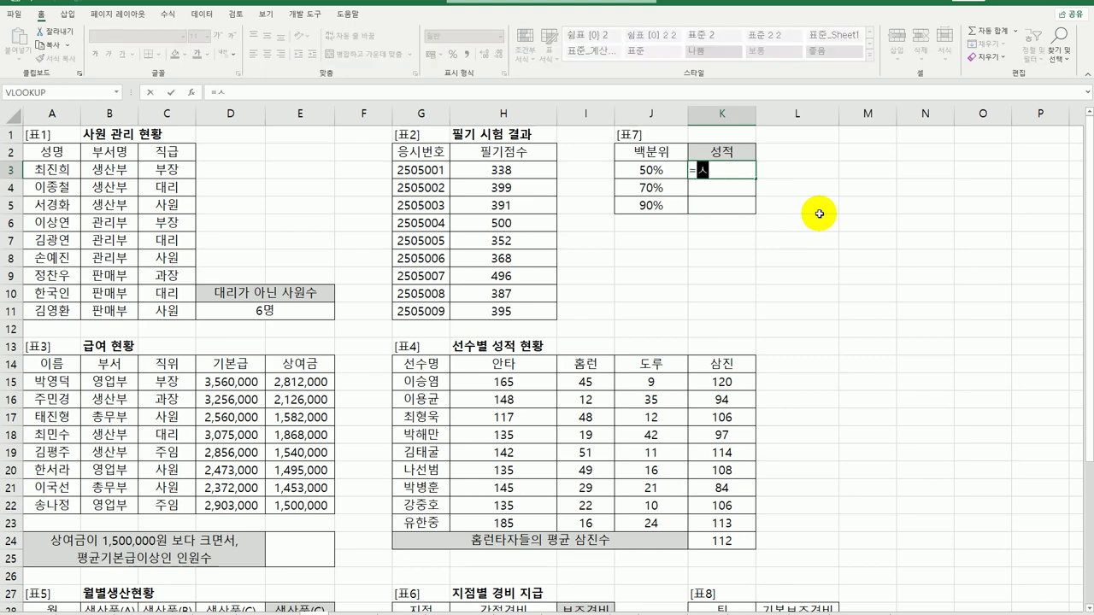
pyautogui.write('TEXT(')
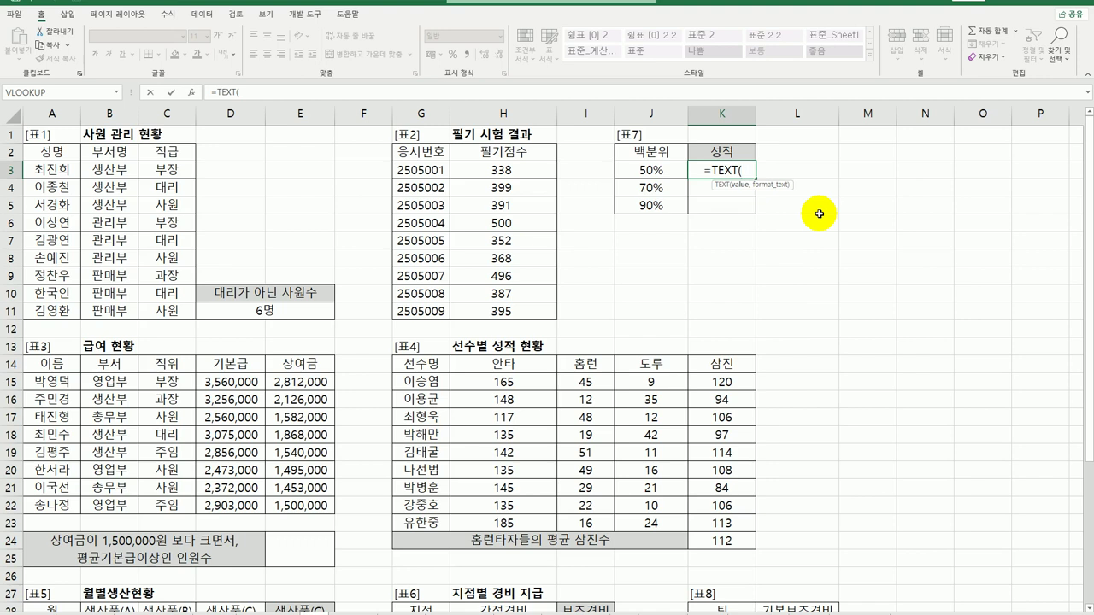
pyautogui.write(' ,')
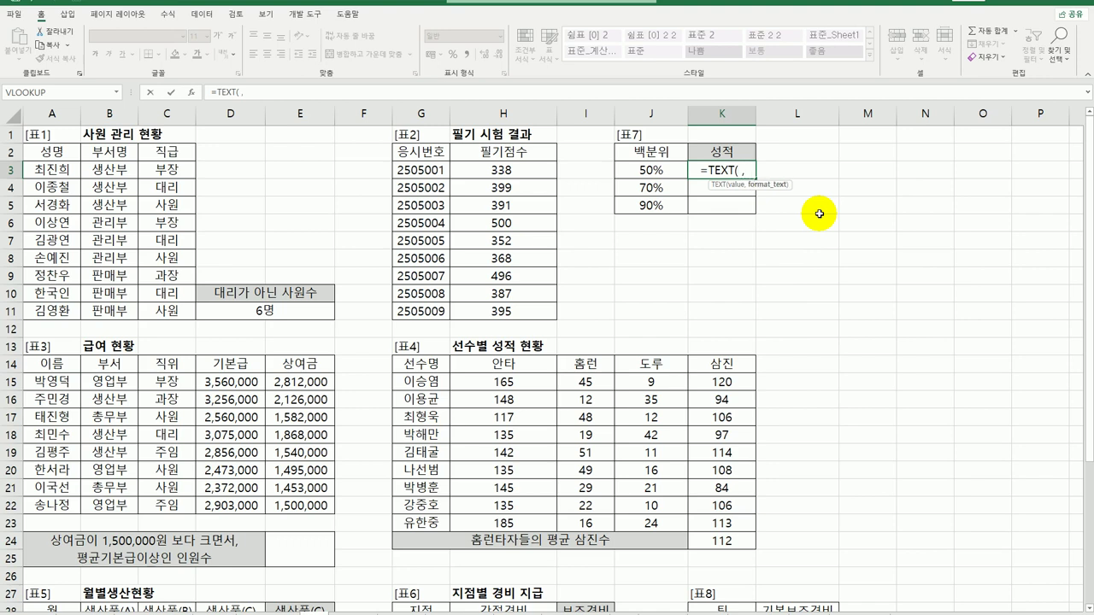
pyautogui.write('"')
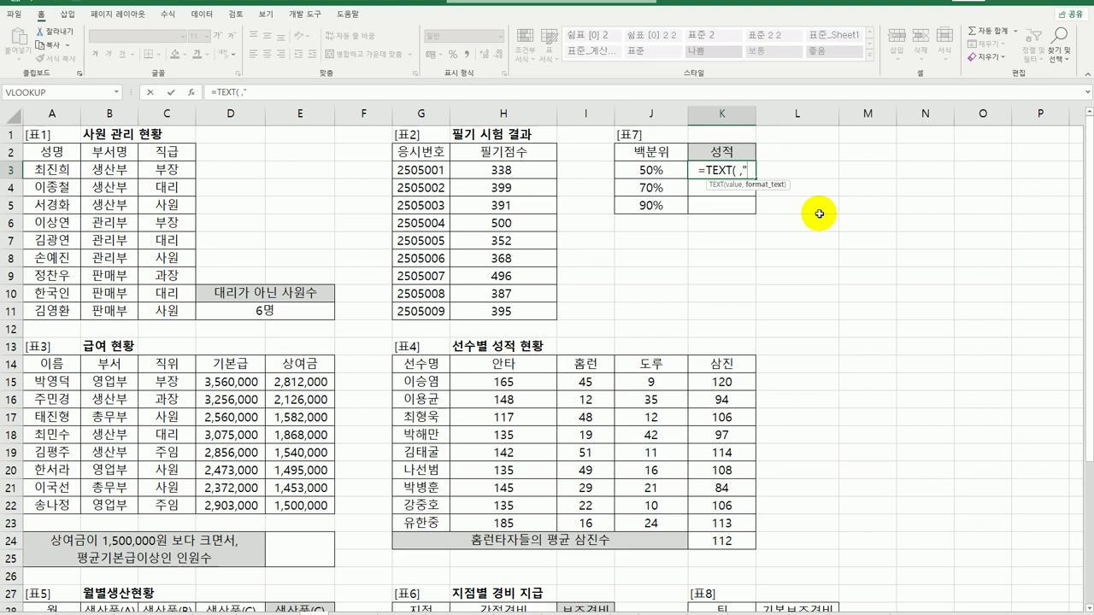
pyautogui.write('0.')
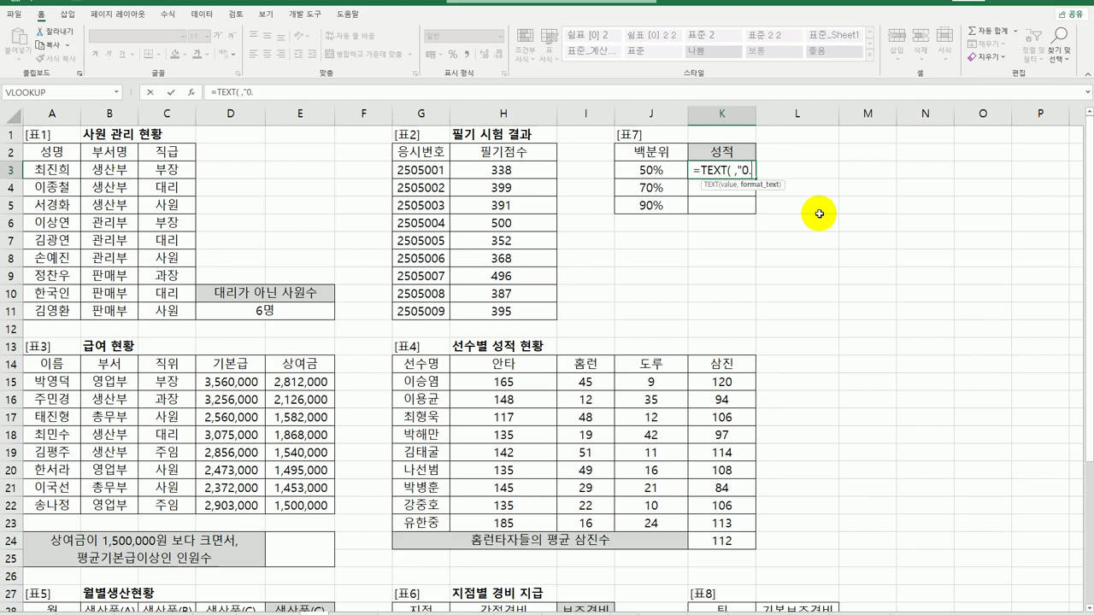
pyautogui.write('0%')
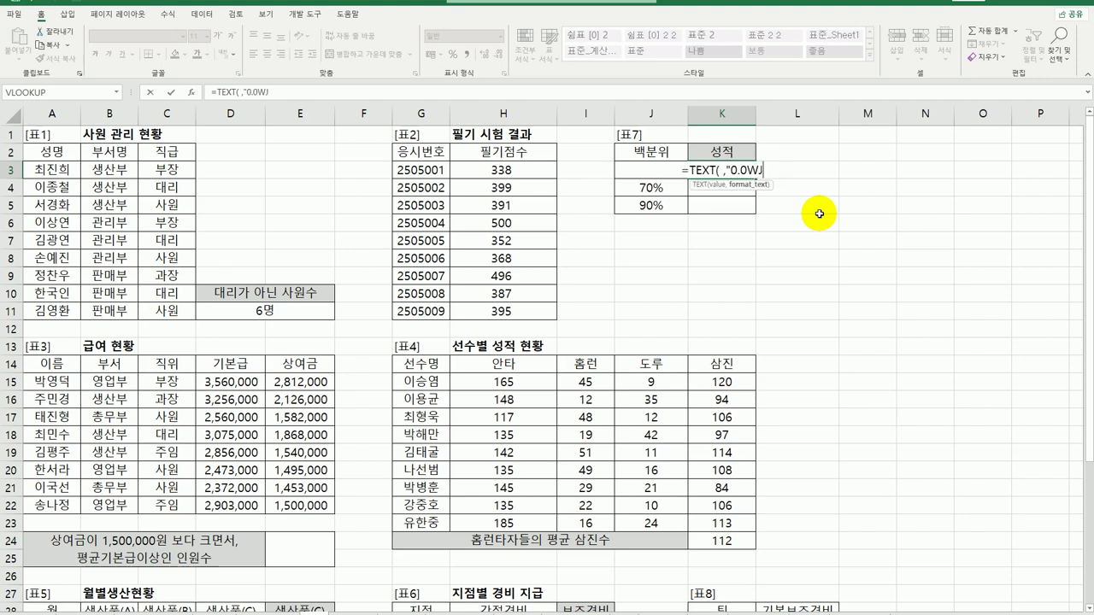
pyautogui.press('BackSpace')
pyautogui.write('점"')
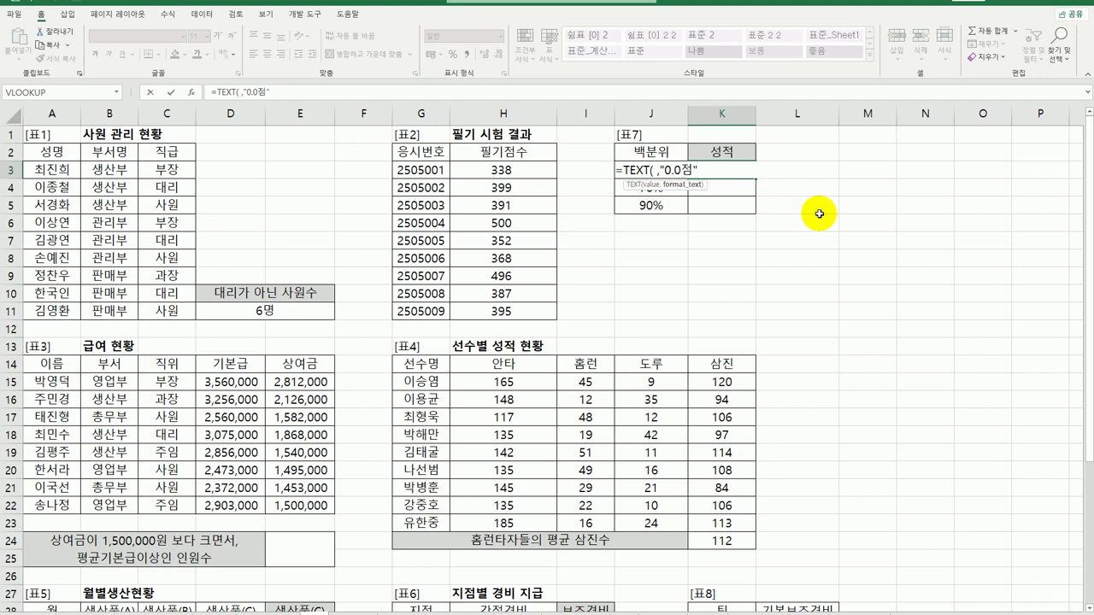
pyautogui.click(656, 173)
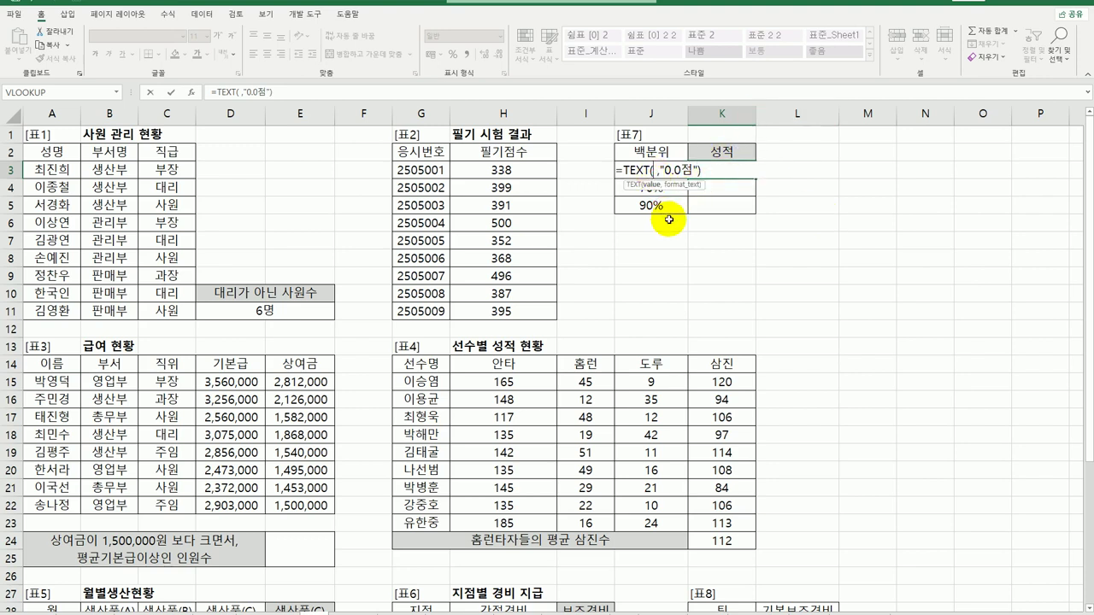
pyautogui.write('PE')
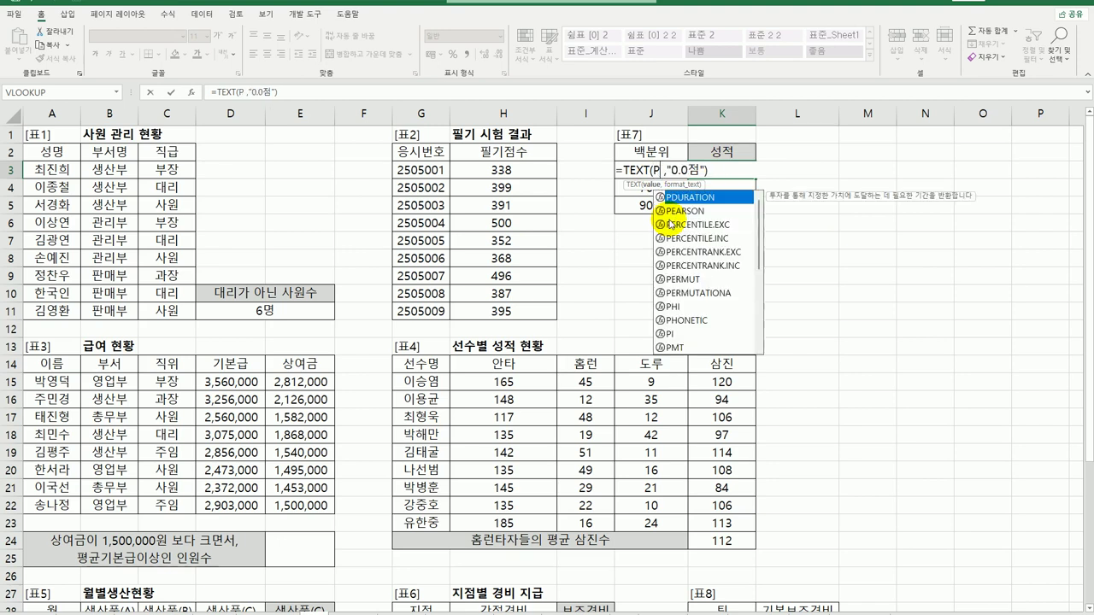
pyautogui.write('R')
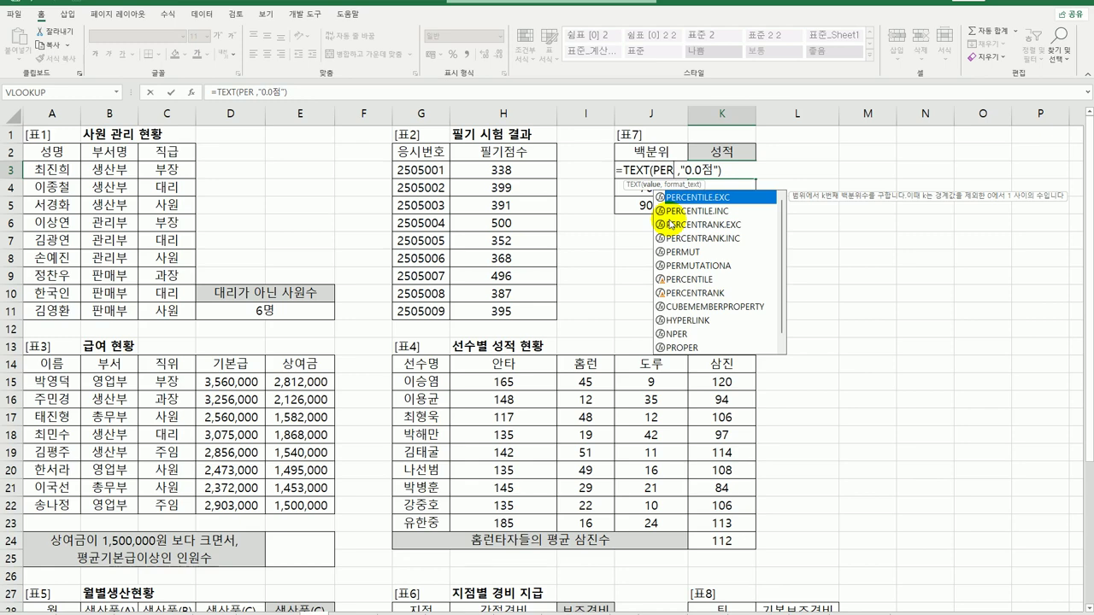
pyautogui.click(723, 212)
pyautogui.doubleClick(727, 212)
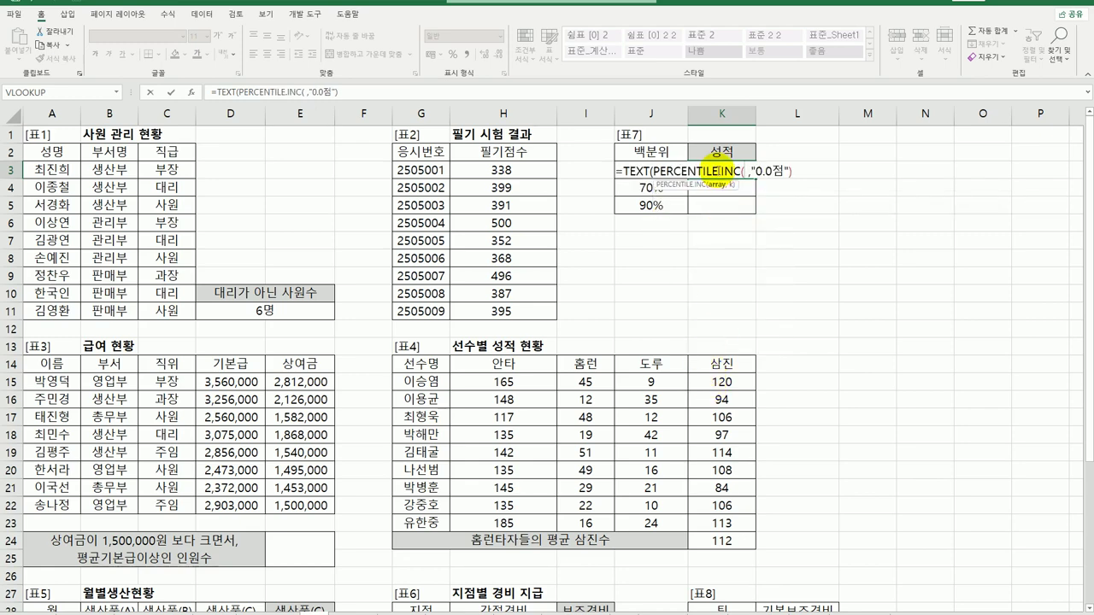
pyautogui.click(192, 92)
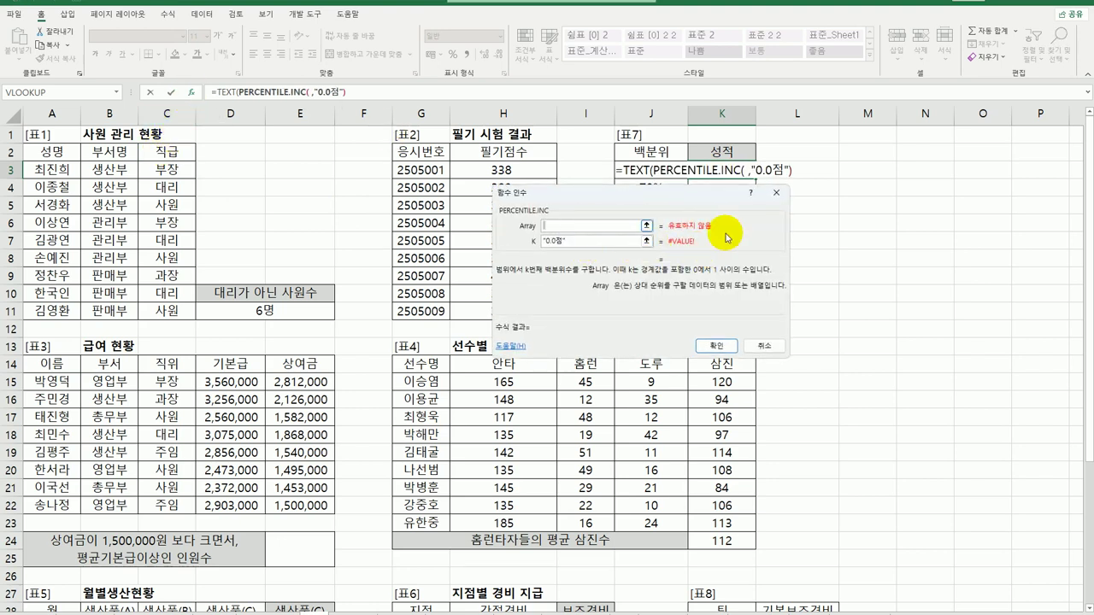
pyautogui.click(777, 198)
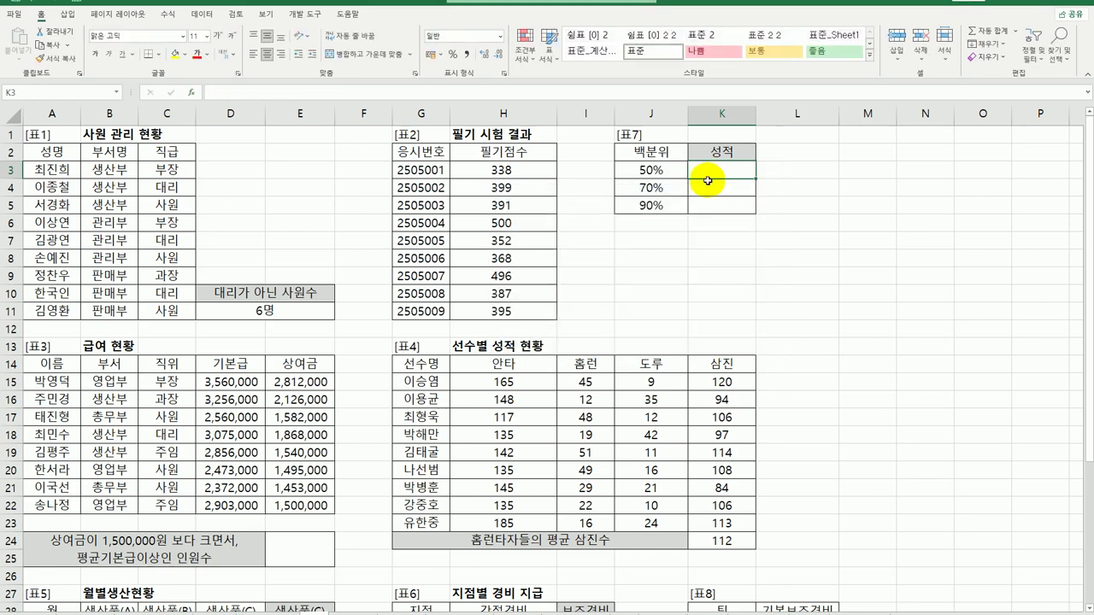
# - Enter =PERCENTILE.INC($H$3:$H$11,J3) in the first 성적 cell K3 and fill it down through K5
pyautogui.write('=PE')
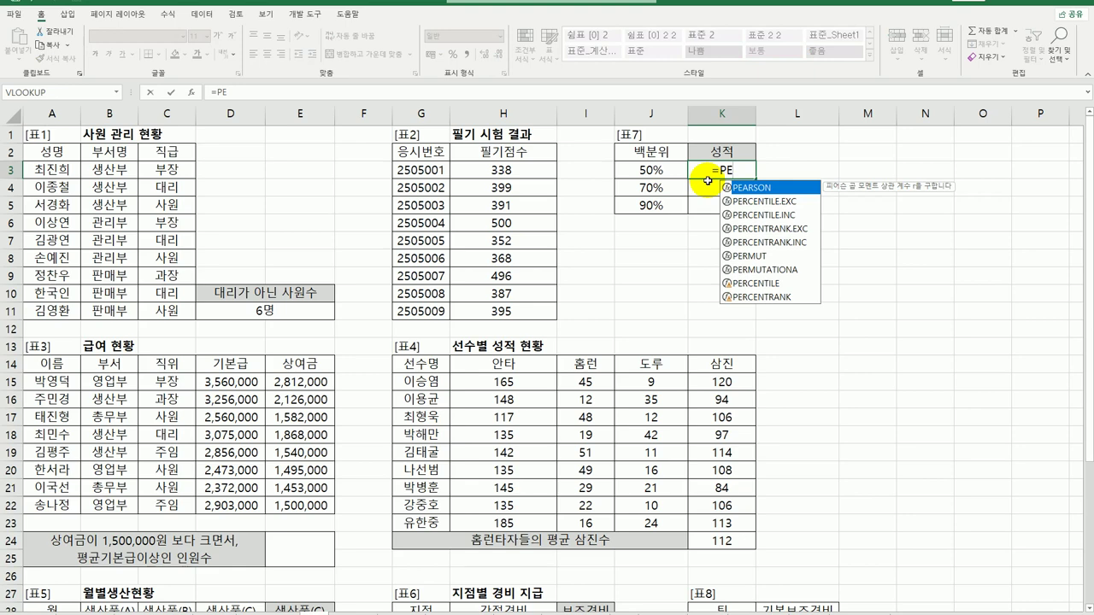
pyautogui.press('Down')
pyautogui.press('Down')
pyautogui.press('Tab')
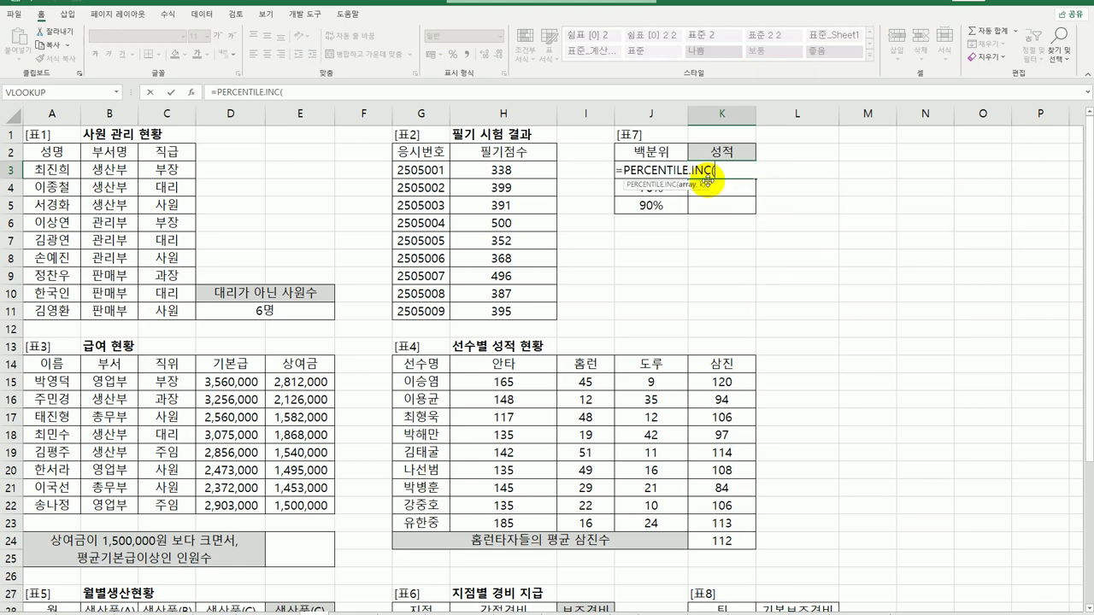
pyautogui.click(191, 91)
pyautogui.moveTo(626, 187); pyautogui.dragTo(754, 198)
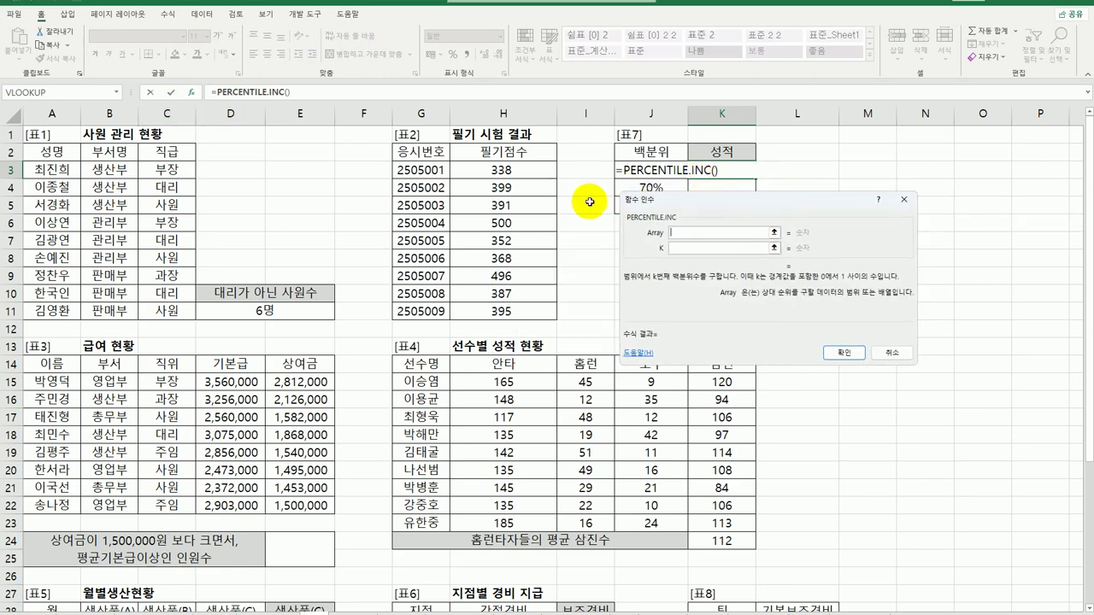
pyautogui.moveTo(512, 170); pyautogui.dragTo(518, 310)
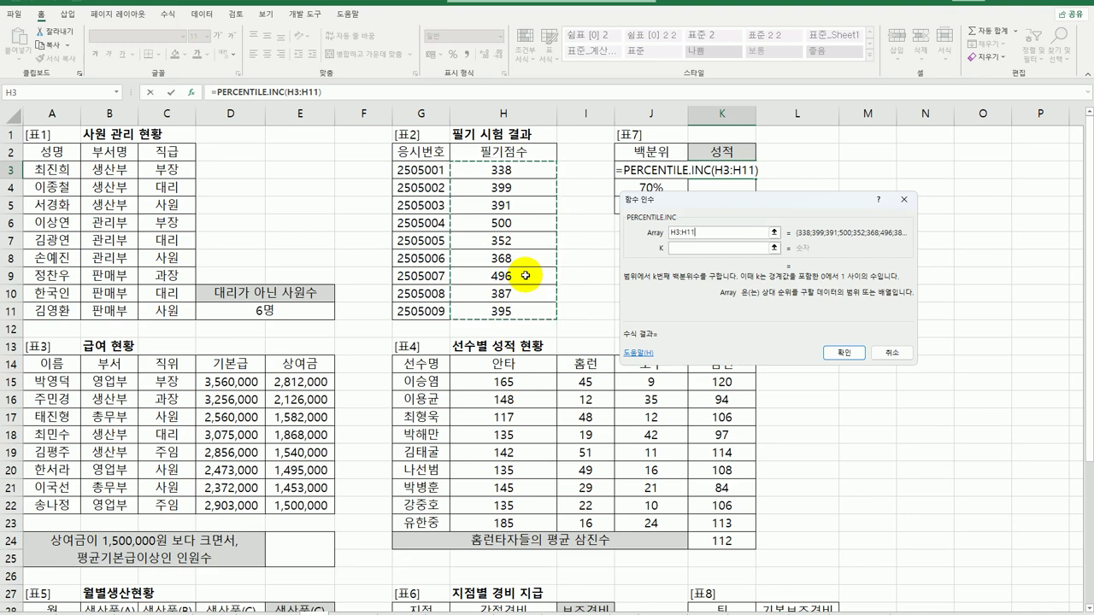
pyautogui.press('F4')
pyautogui.click(742, 248)
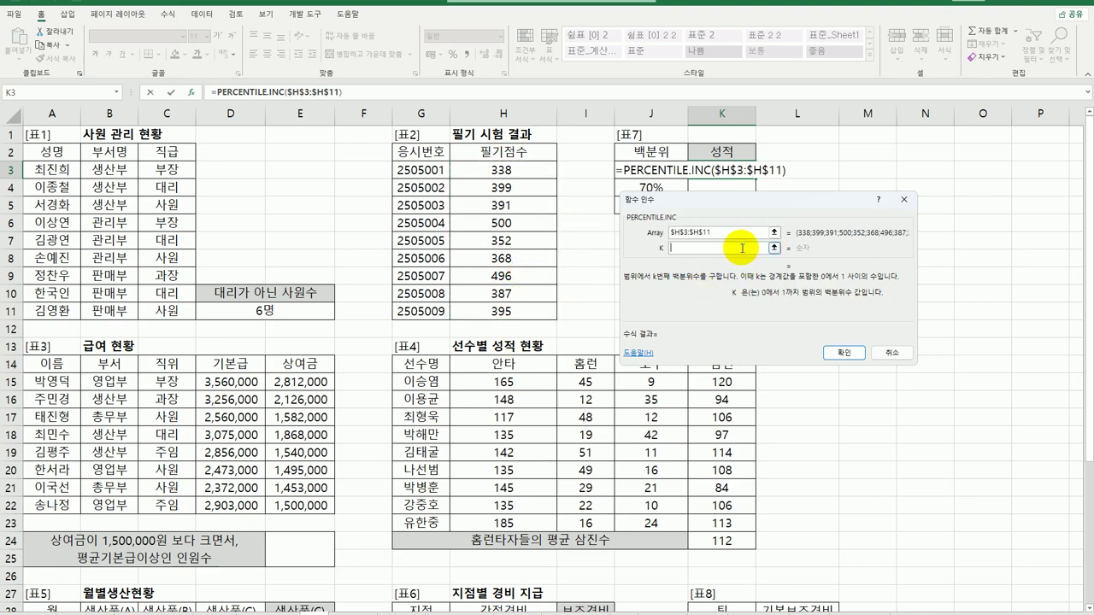
pyautogui.click(654, 170)
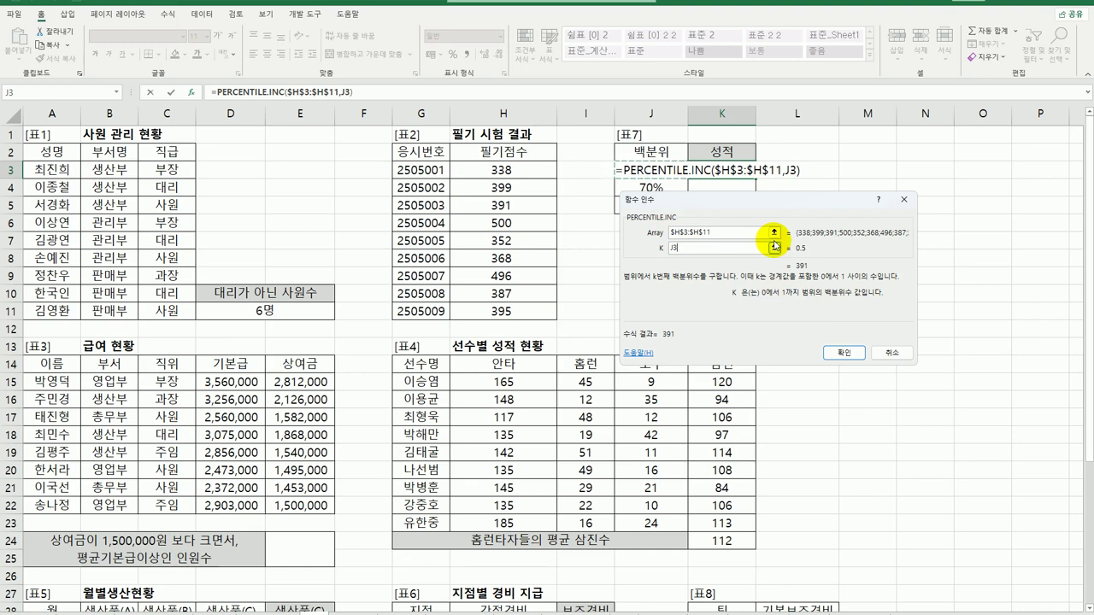
pyautogui.click(844, 353)
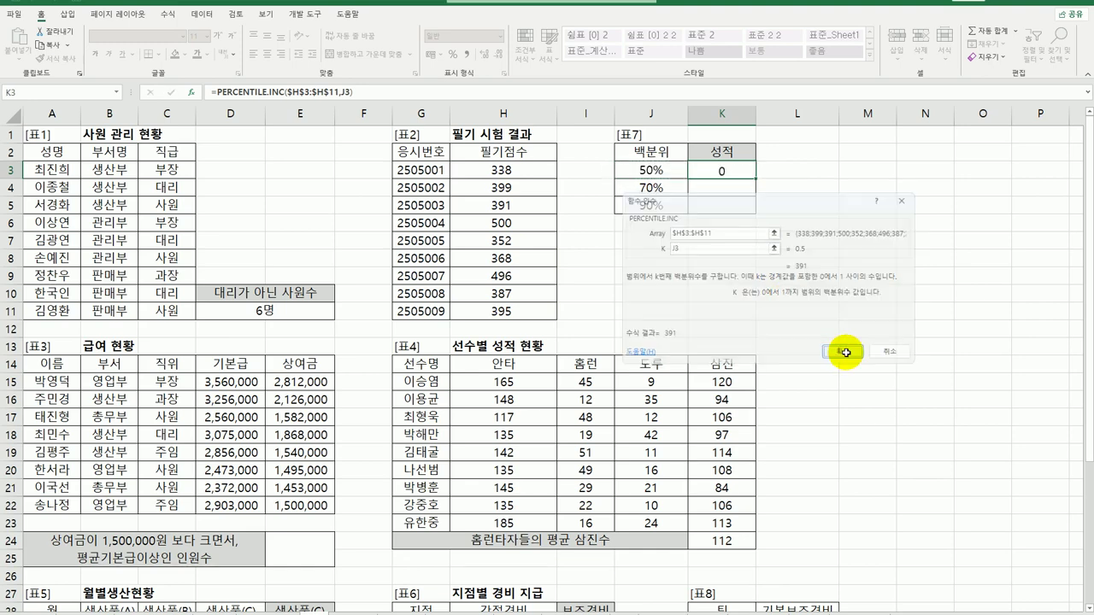
pyautogui.moveTo(756, 190); pyautogui.dragTo(764, 208)
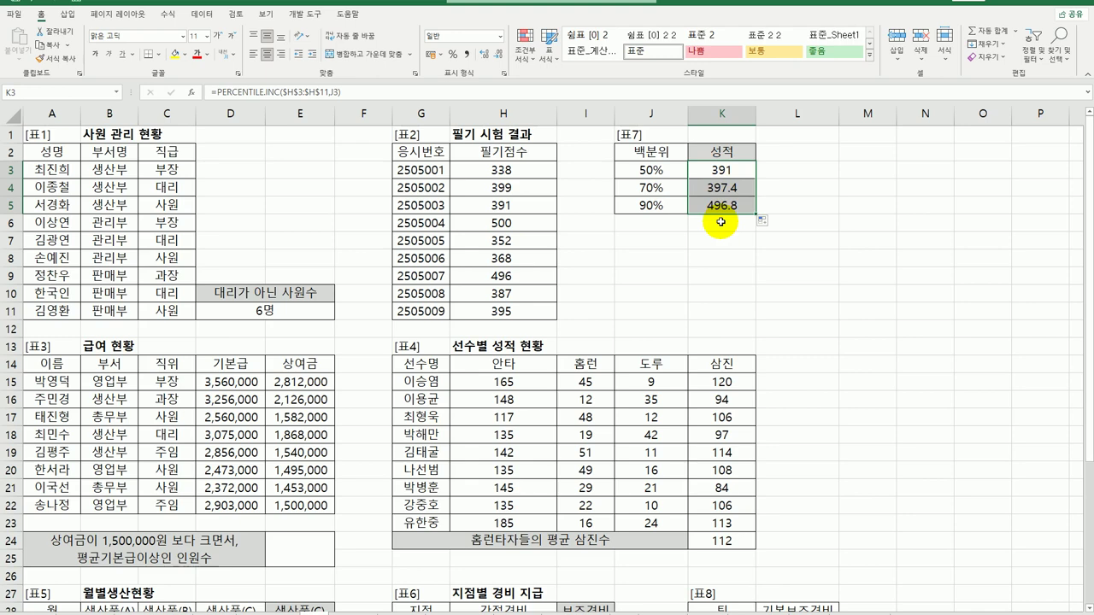
# - Wrap K3's percentile formula in TEXT with the format "0.0점" and fill it down through K5
pyautogui.doubleClick(719, 171)
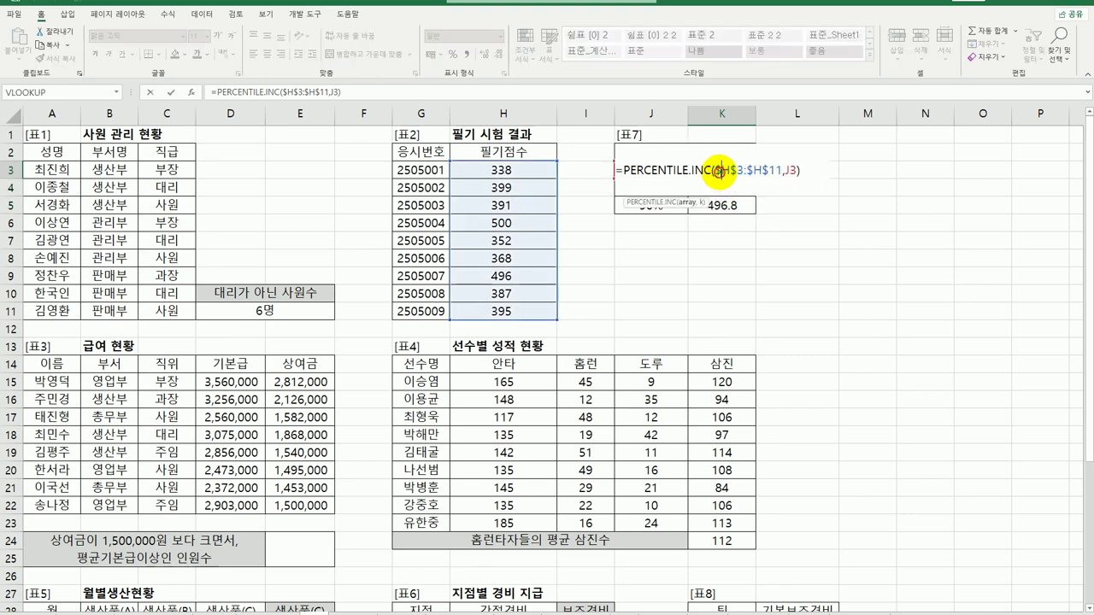
pyautogui.click(621, 170)
pyautogui.write('TEXT(')
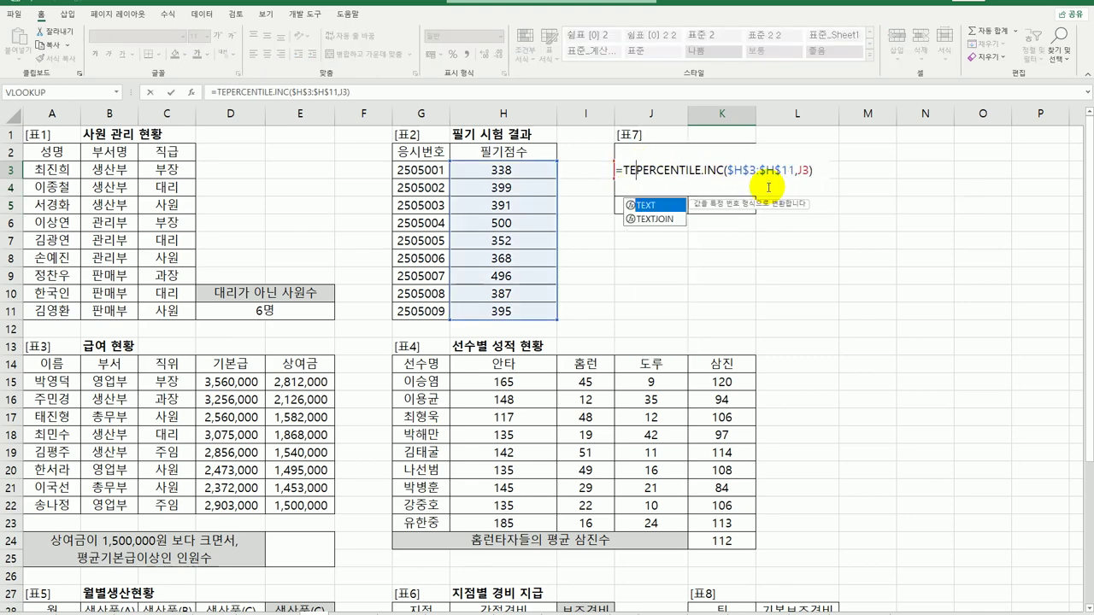
pyautogui.press('End')
pyautogui.write(',')
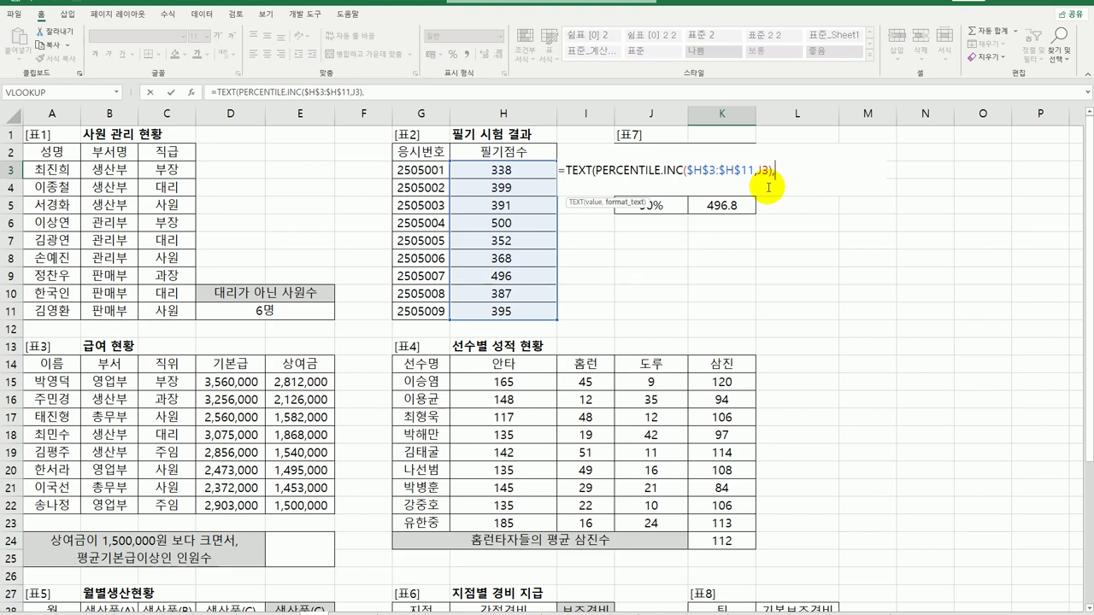
pyautogui.write('"0.0점")')
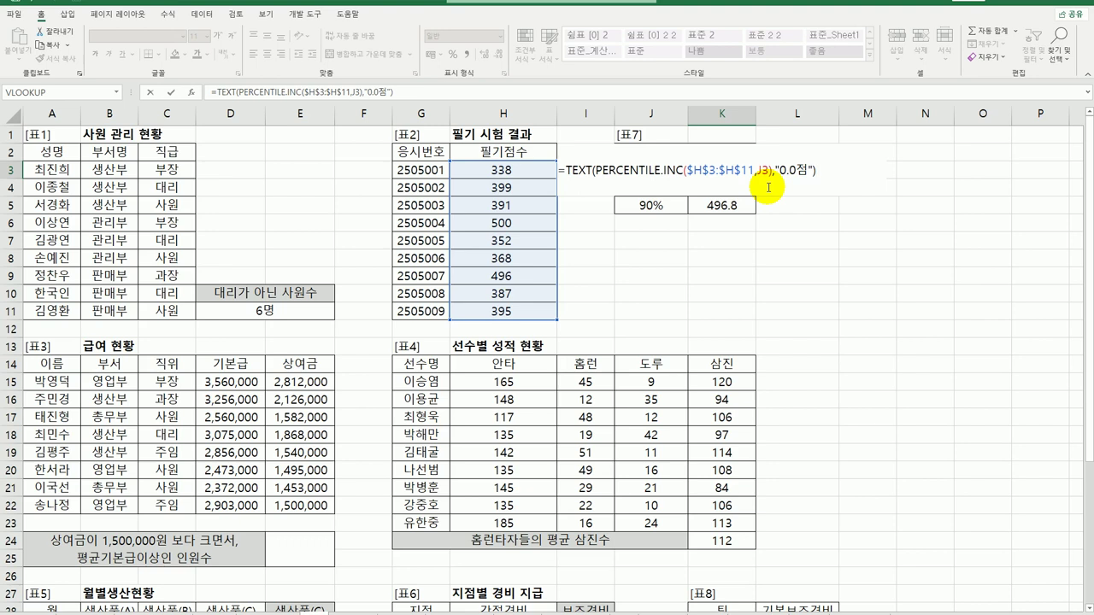
pyautogui.press('Return')
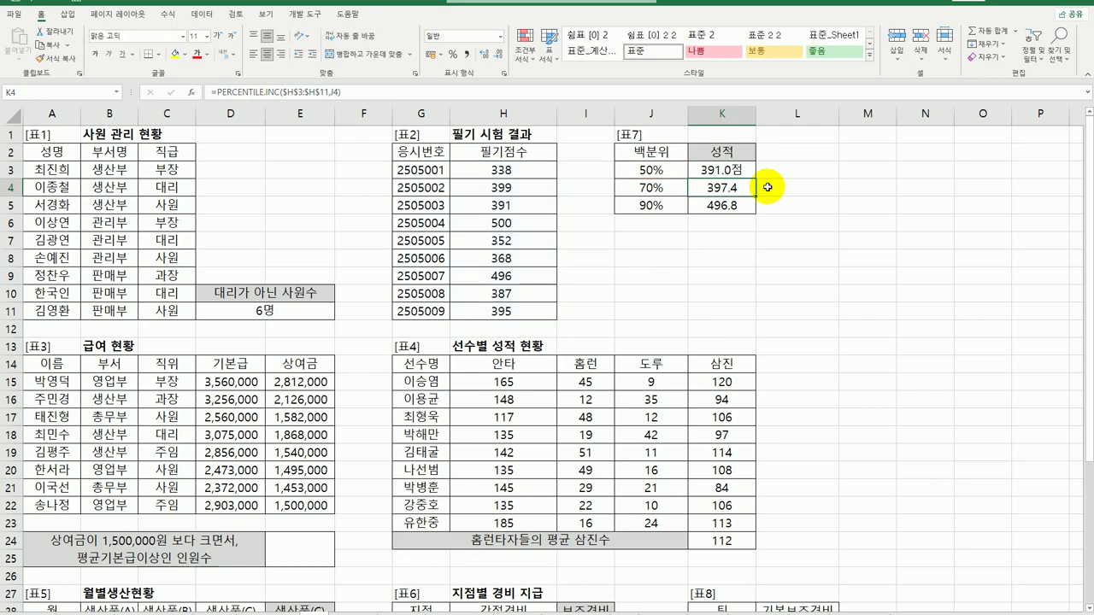
pyautogui.click(749, 171)
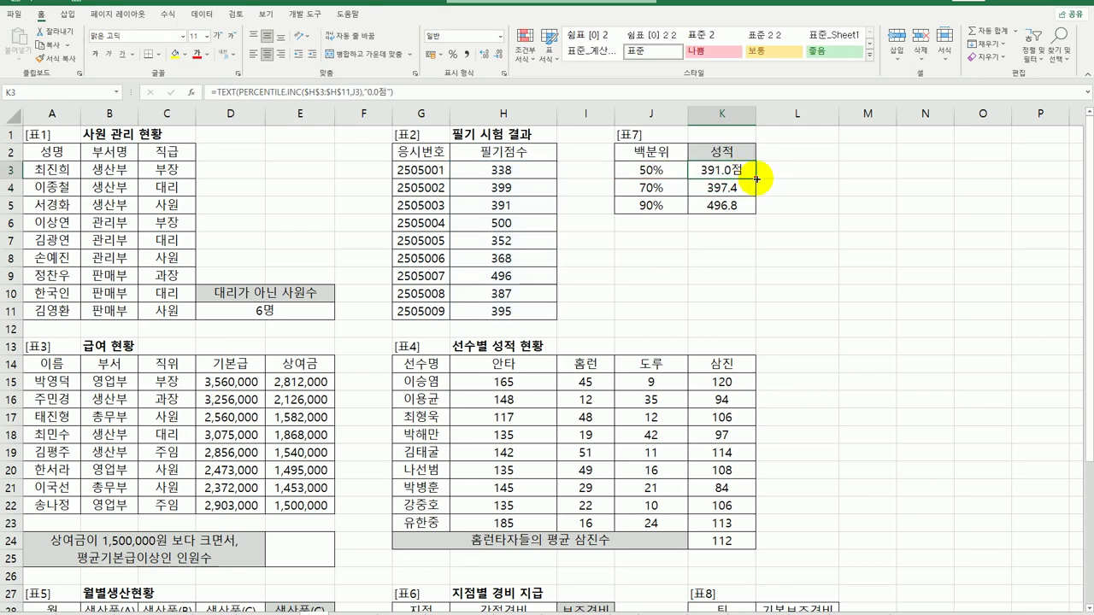
pyautogui.moveTo(756, 181); pyautogui.dragTo(756, 216)
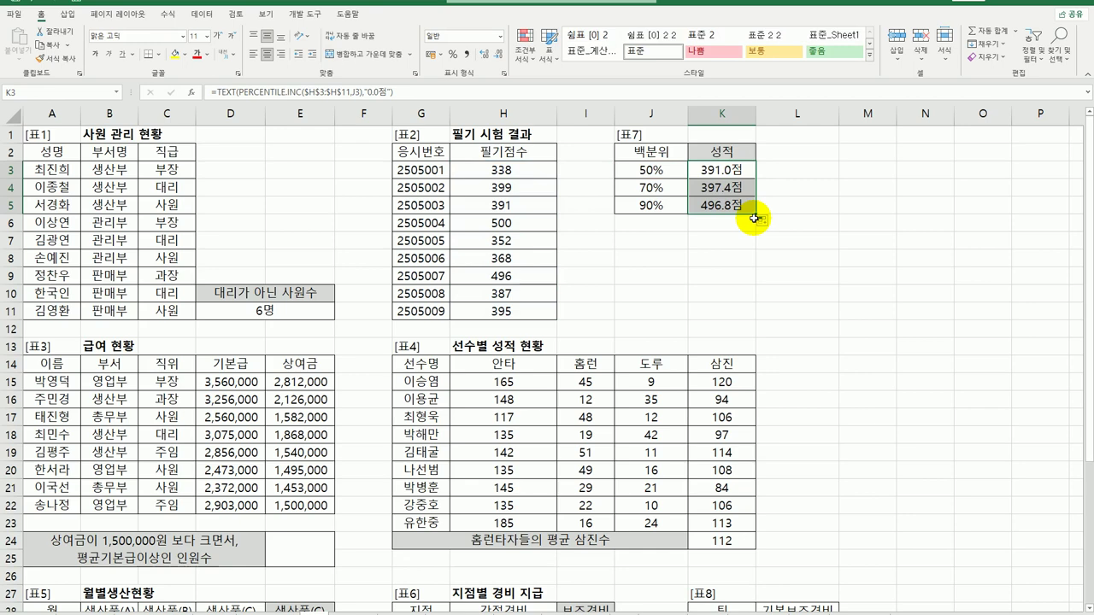
# - Start a COUNTIFS formula in E24 whose first condition tests the 상여금 range E15:E22 for >1500000
pyautogui.click(316, 542)
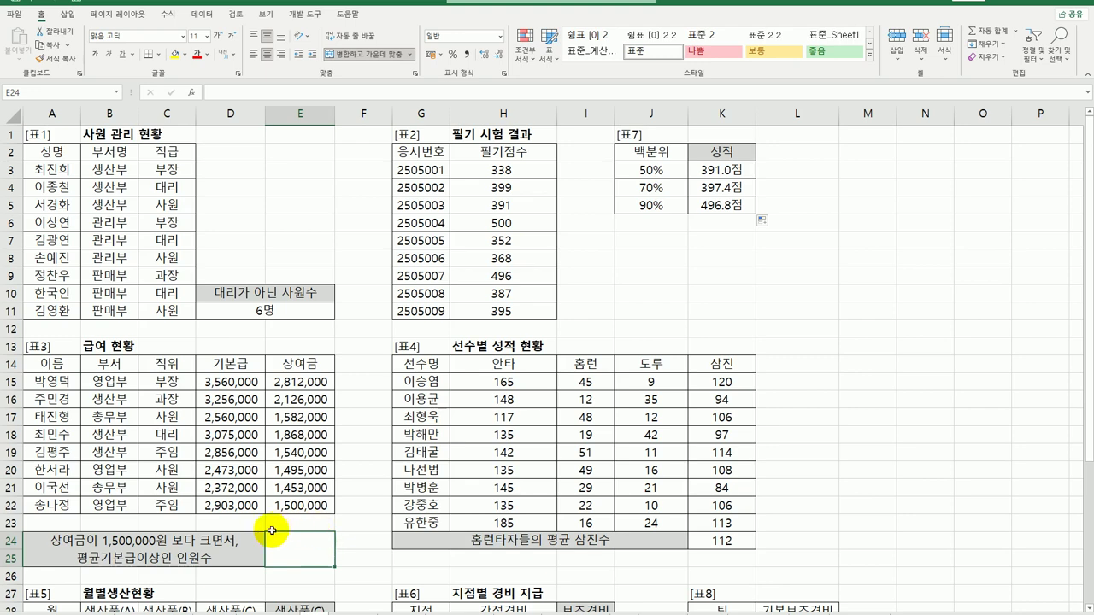
pyautogui.moveTo(229, 381); pyautogui.dragTo(232, 505)
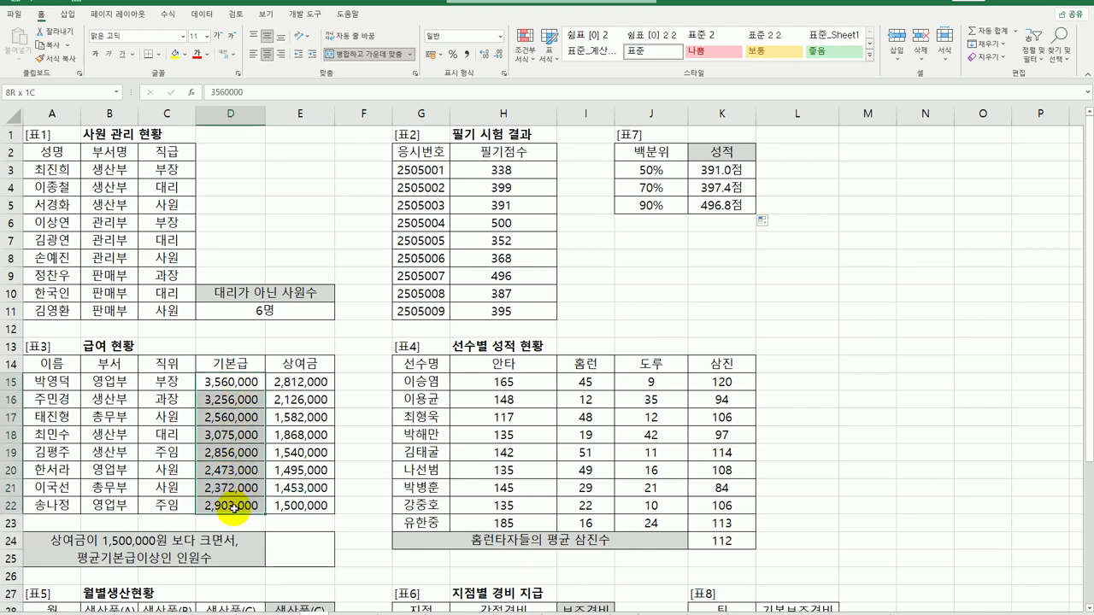
pyautogui.click(295, 558)
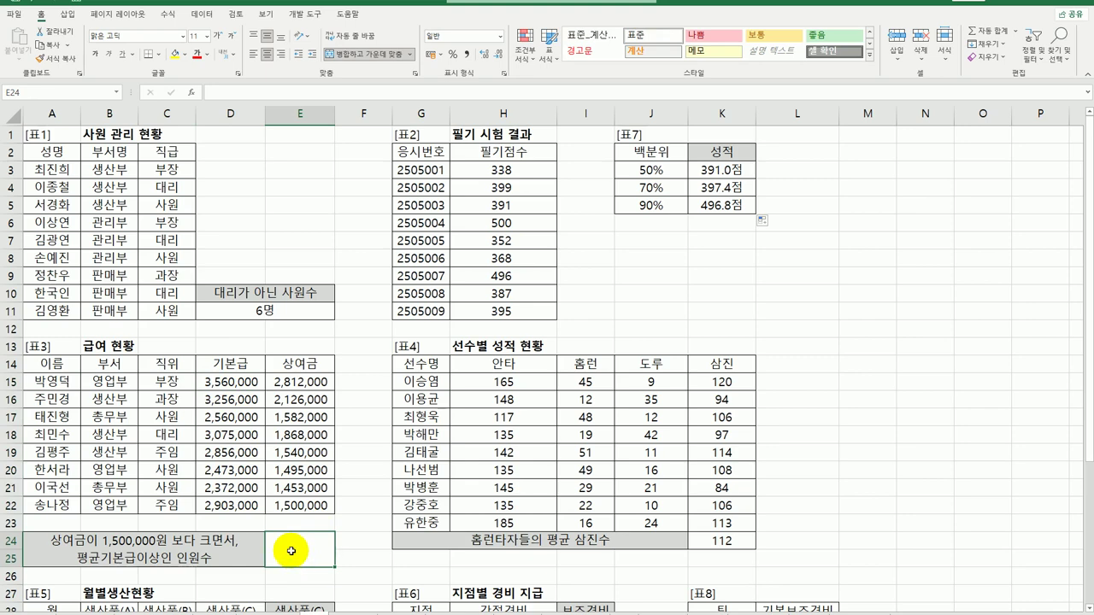
pyautogui.write('=ㅊ')
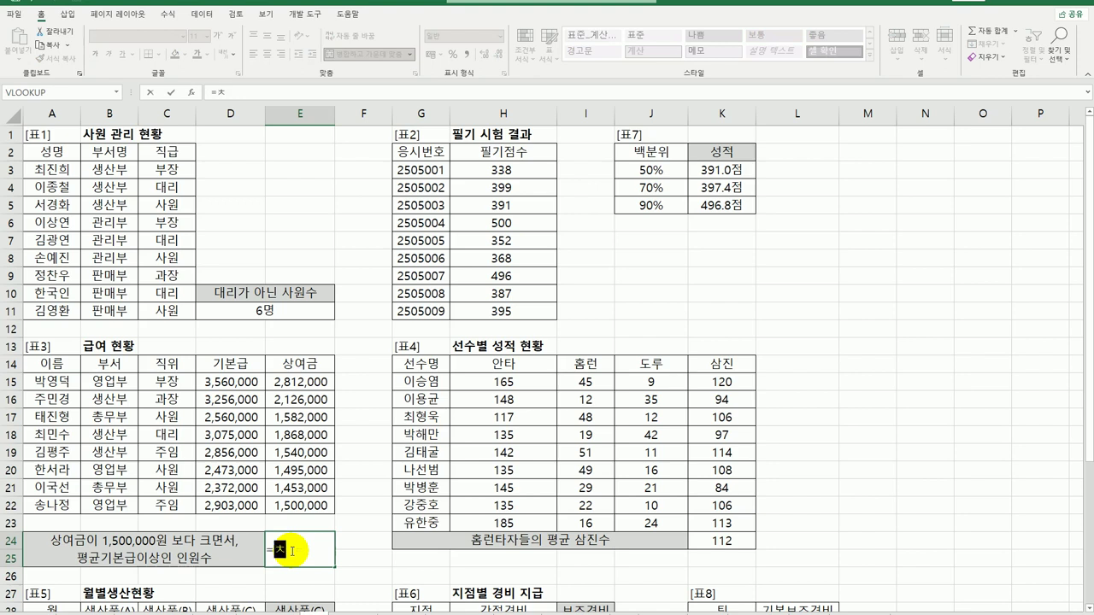
pyautogui.press('BackSpace')
pyautogui.press('Hangul')
pyautogui.write('COUNTIFS')
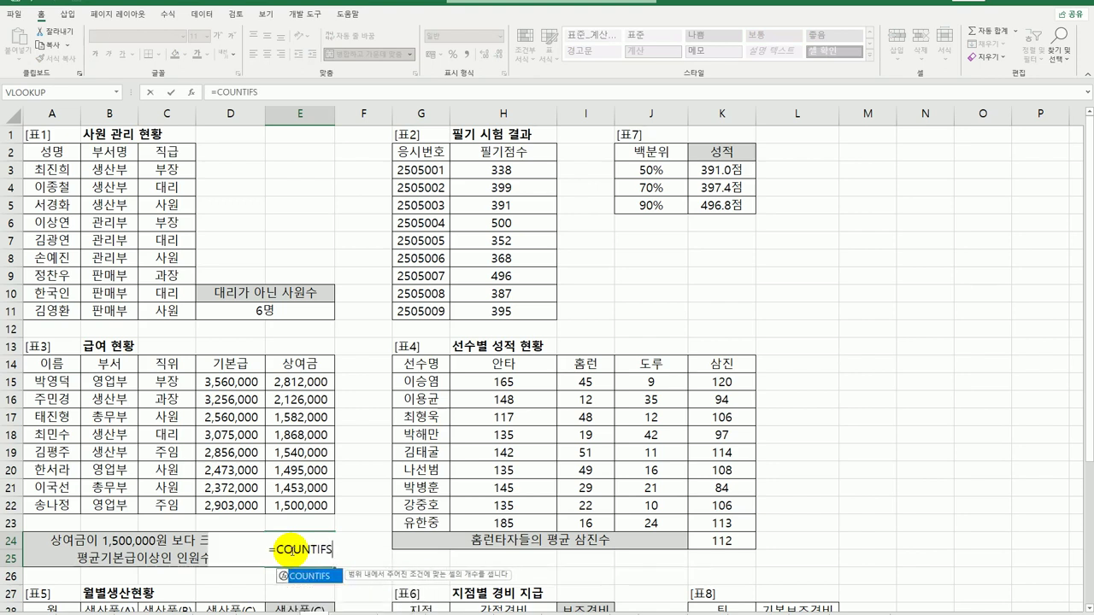
pyautogui.write('(')
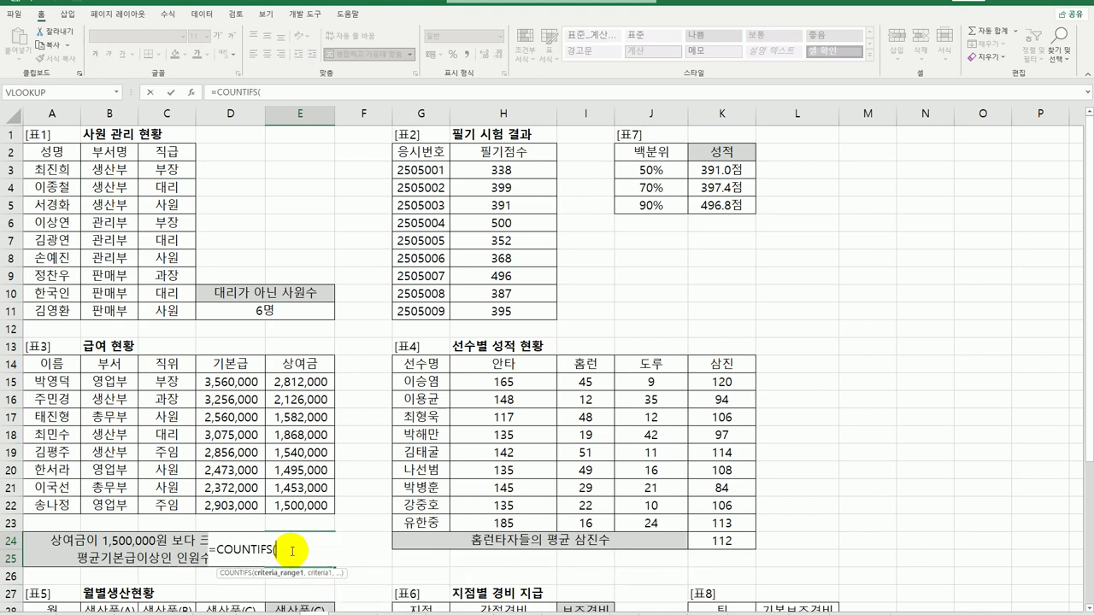
pyautogui.click(193, 92)
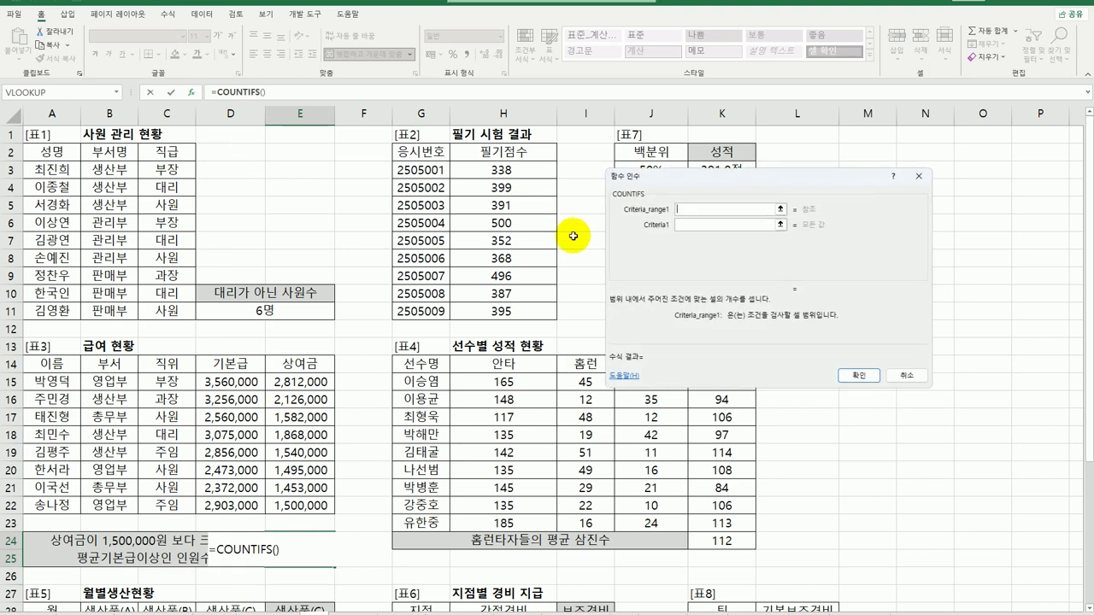
pyautogui.moveTo(312, 382); pyautogui.dragTo(315, 510)
pyautogui.click(690, 229)
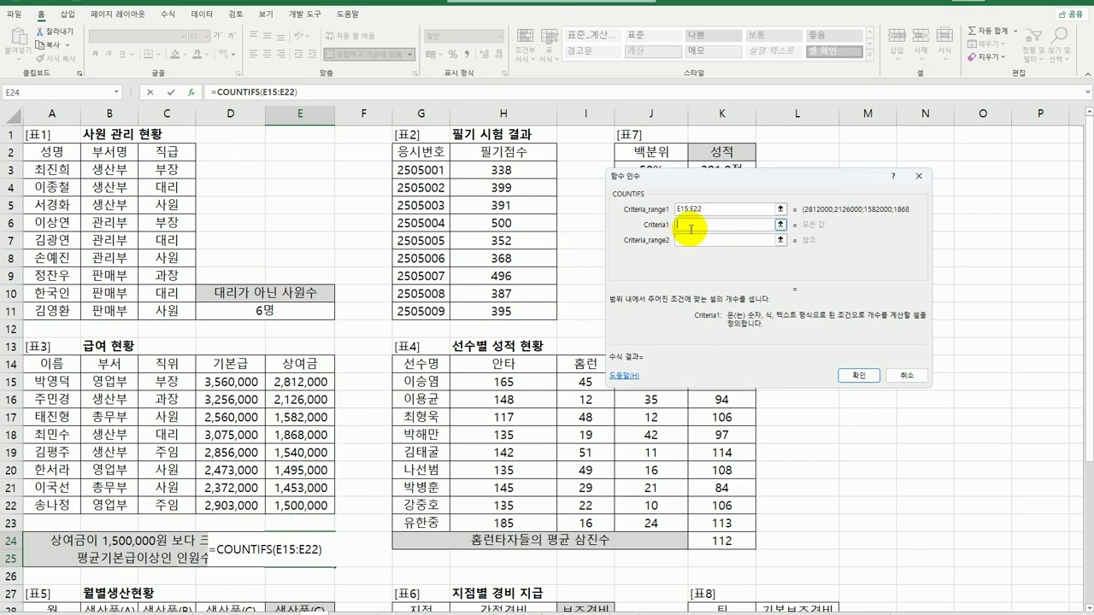
pyautogui.write('>1500000')
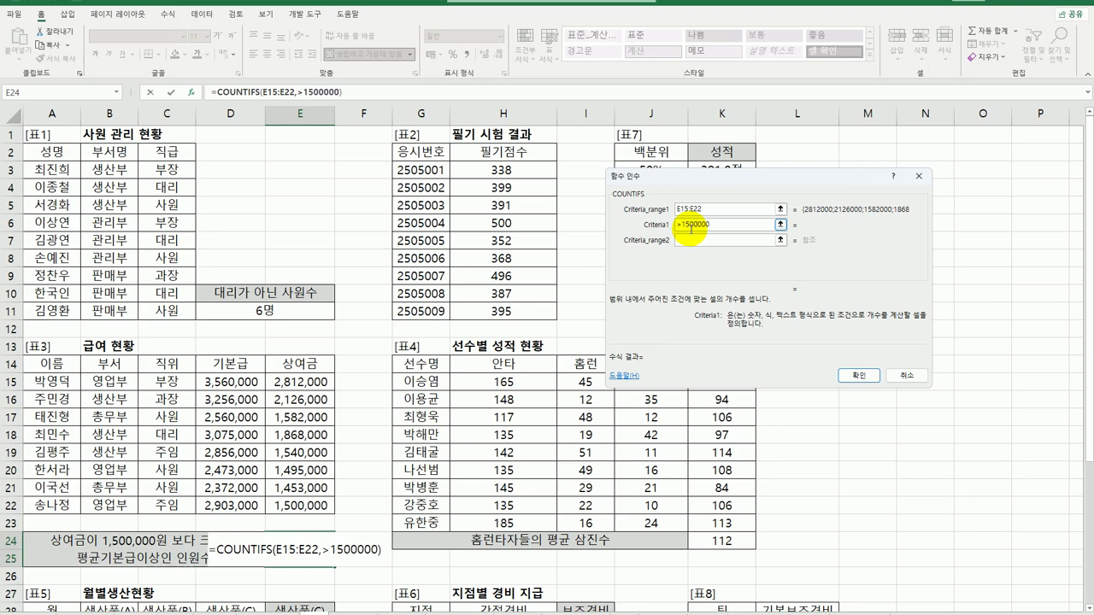
# - Add a second COUNTIFS condition testing the 기본급 range D15:D22 against >=AVERAGE(D15:D22)
pyautogui.click(691, 240)
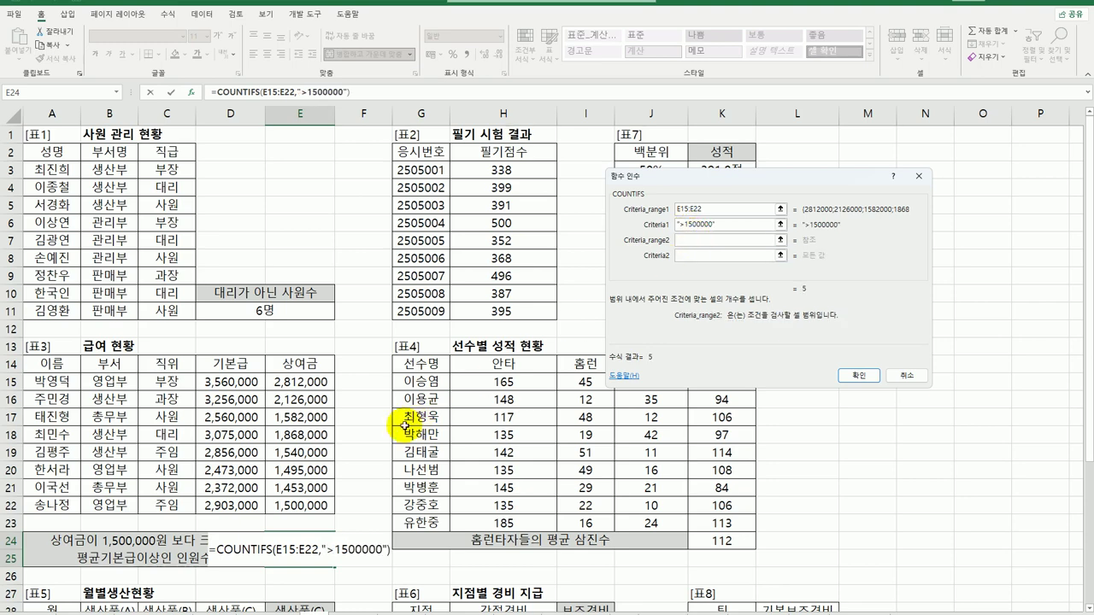
pyautogui.moveTo(239, 384); pyautogui.dragTo(242, 506)
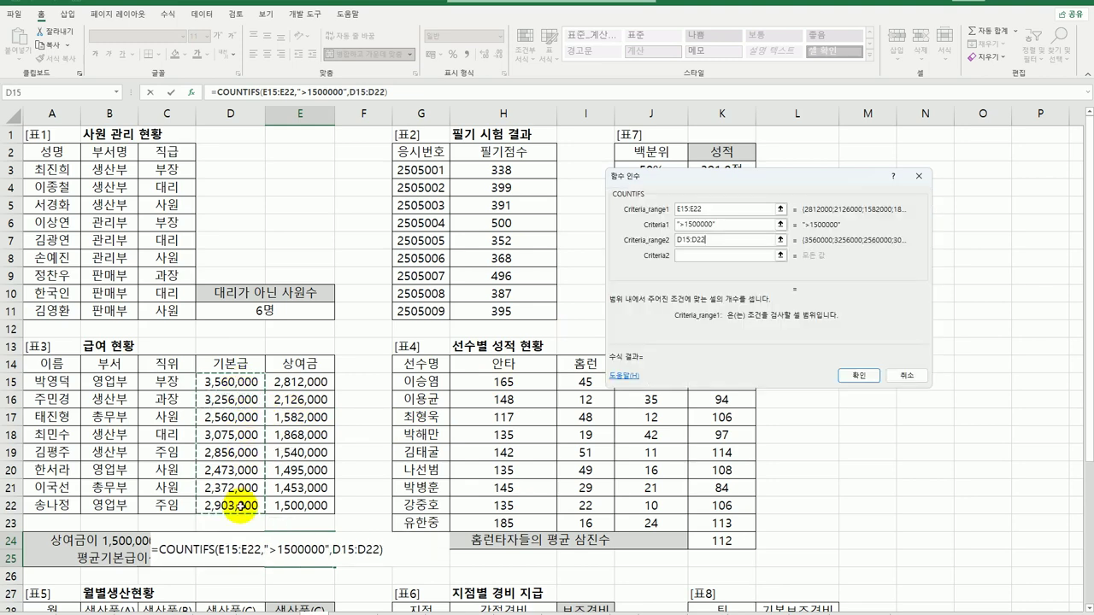
pyautogui.click(709, 254)
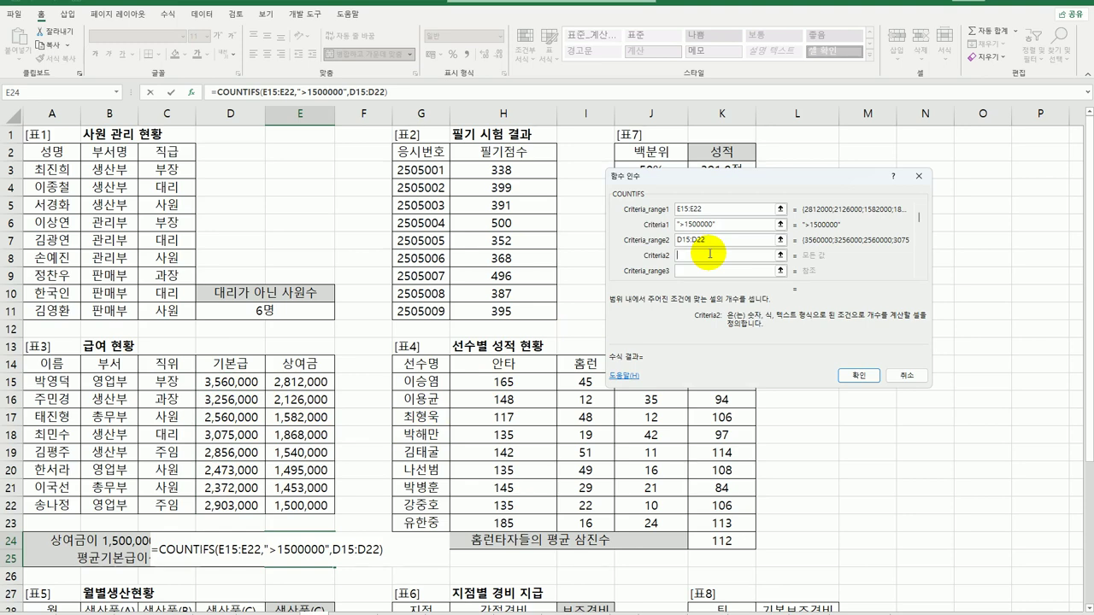
pyautogui.write('>=AVERAGE()')
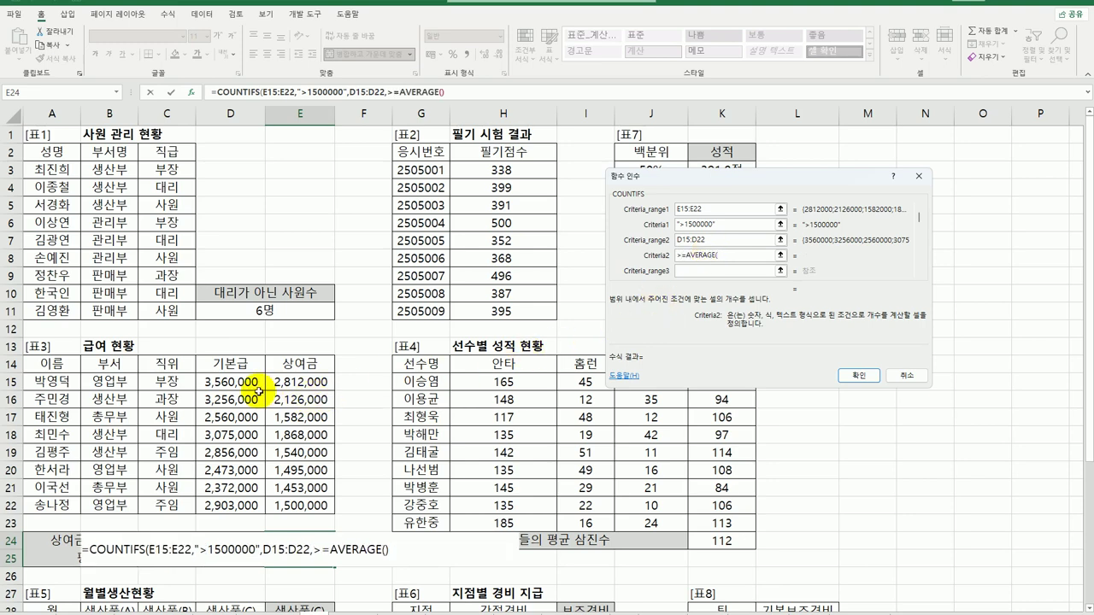
pyautogui.moveTo(241, 383); pyautogui.dragTo(237, 506)
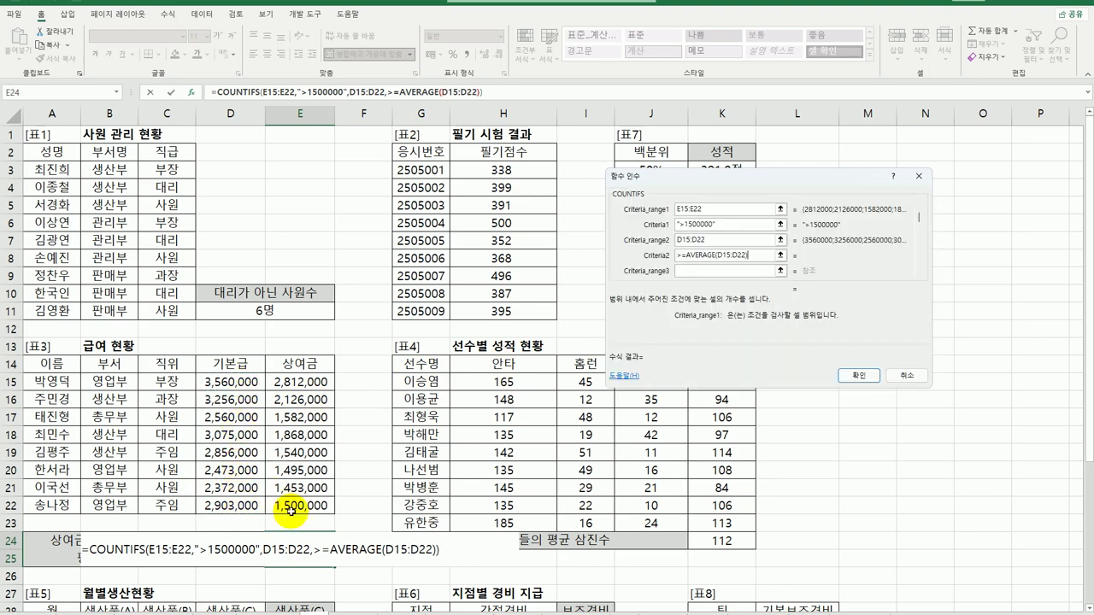
pyautogui.click(733, 270)
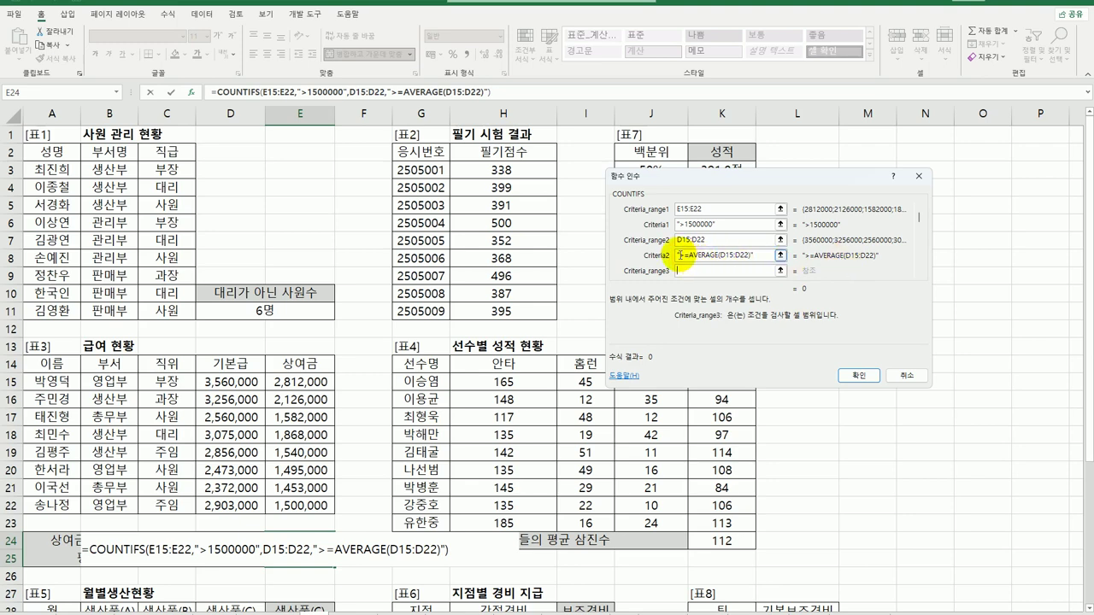
# - Correct the second criterion to ">="&AVERAGE(D15:D22) and commit the COUNTIFS formula in E24
pyautogui.click(755, 255)
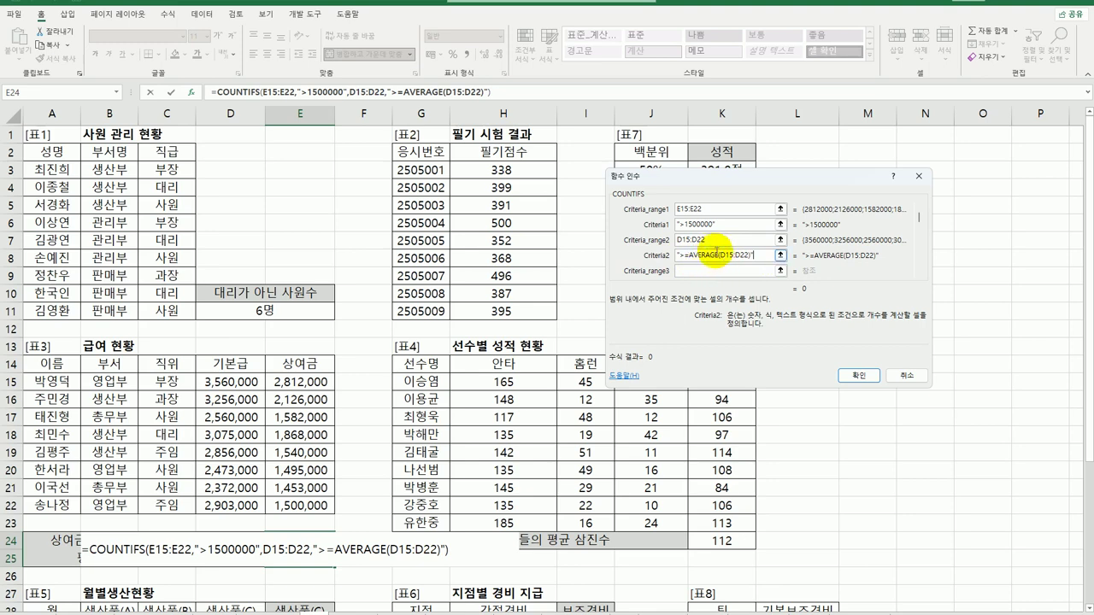
pyautogui.press('BackSpace')
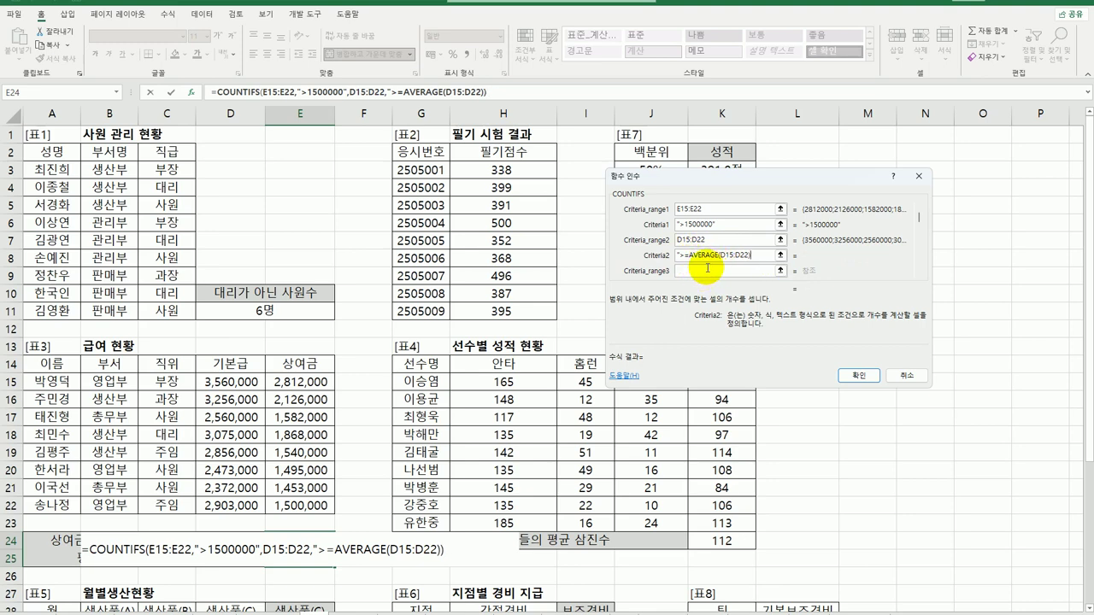
pyautogui.click(692, 260)
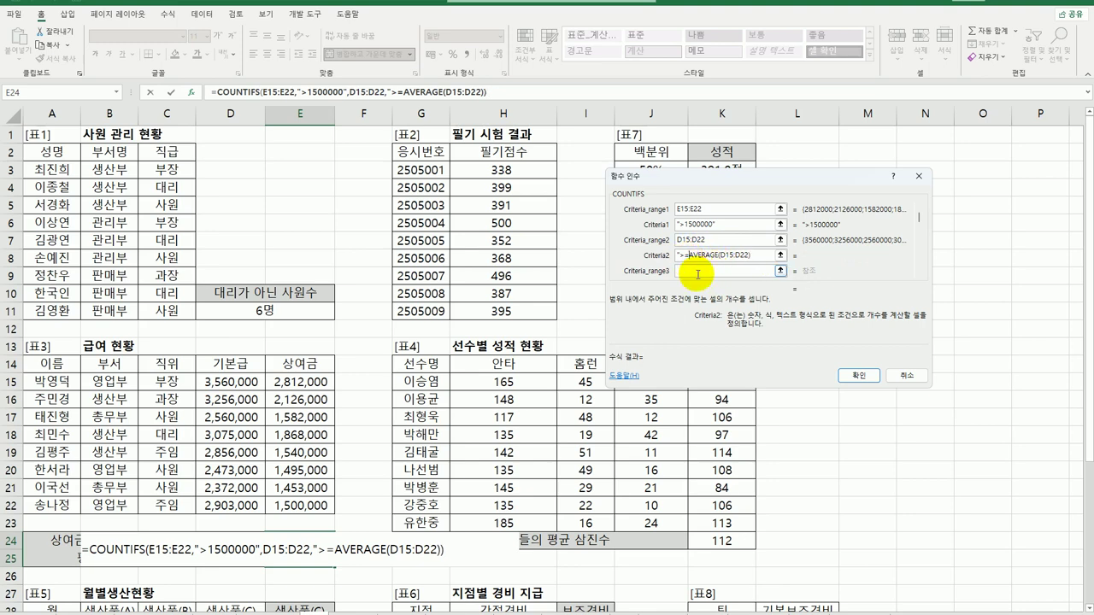
pyautogui.write('"')
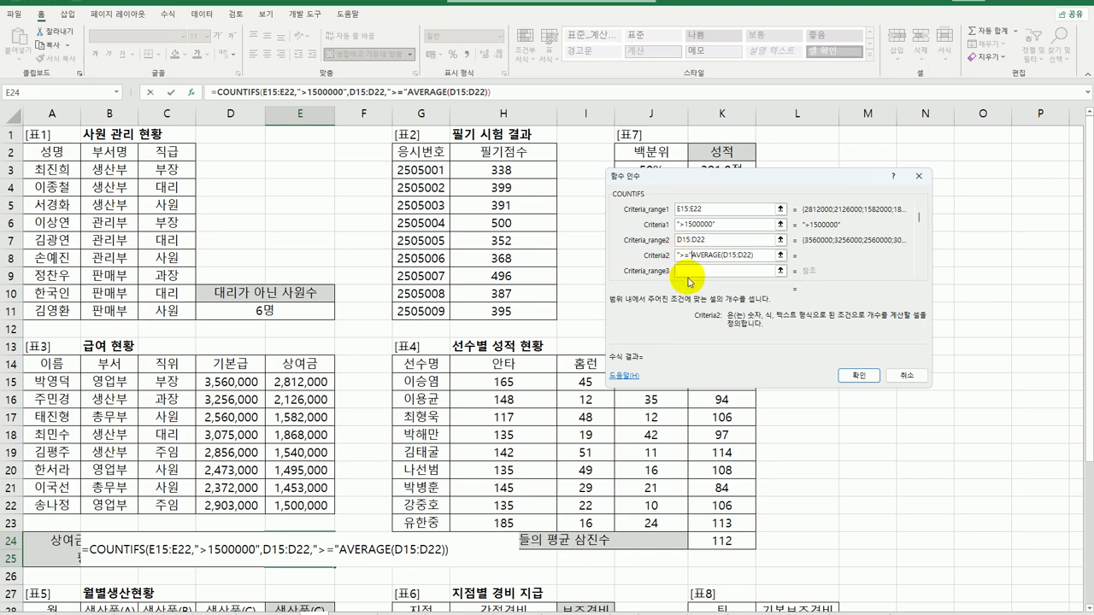
pyautogui.write('&')
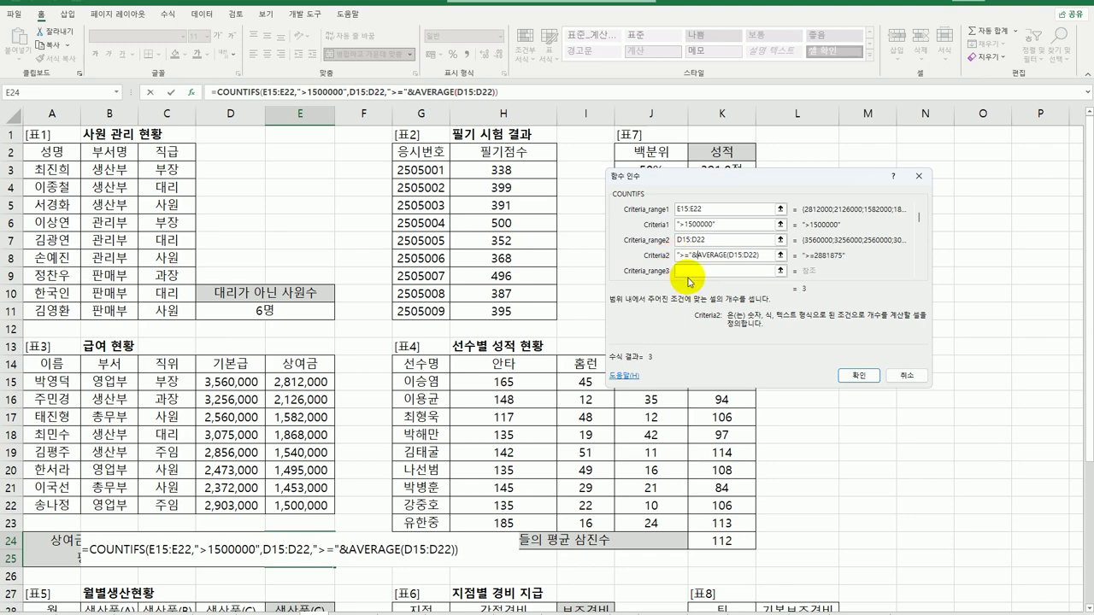
pyautogui.click(706, 271)
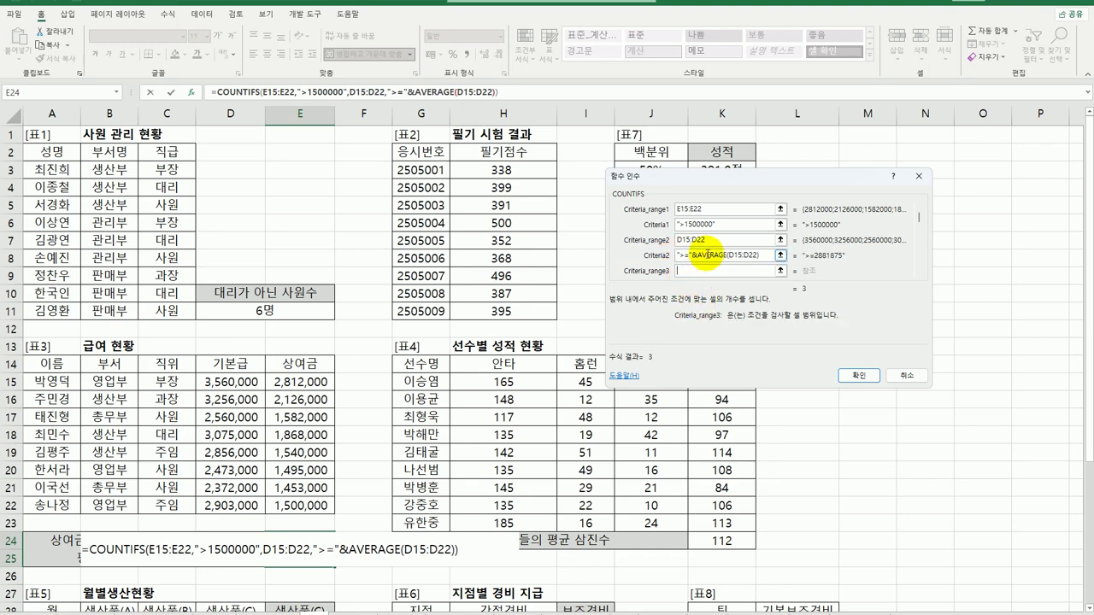
pyautogui.click(707, 254)
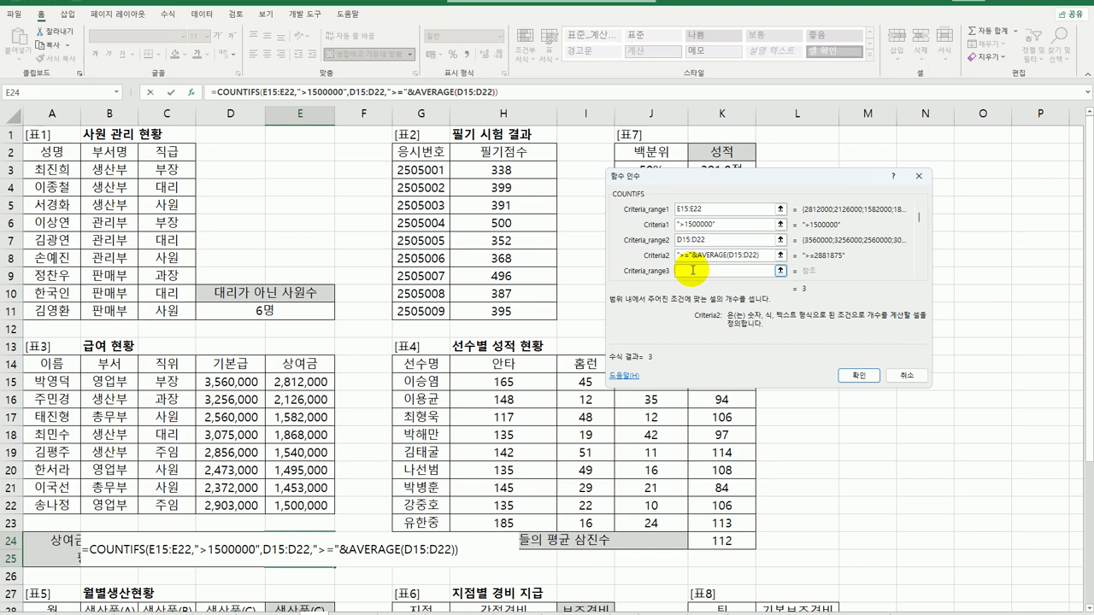
pyautogui.click(847, 376)
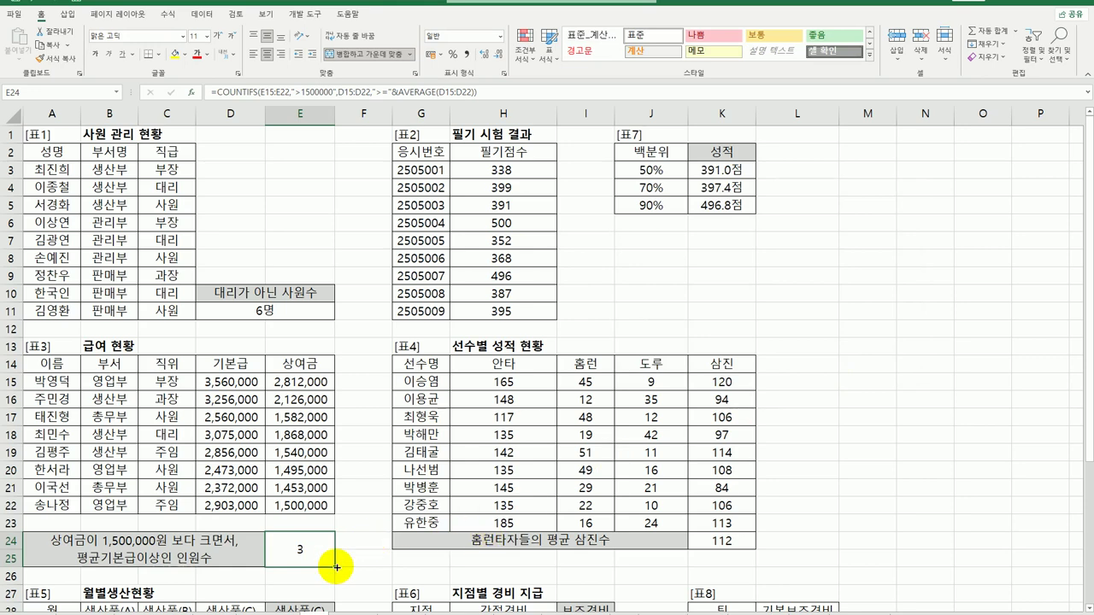
# - Append &"명" to the end of the COUNTIFS formula in E24
pyautogui.doubleClick(272, 552)
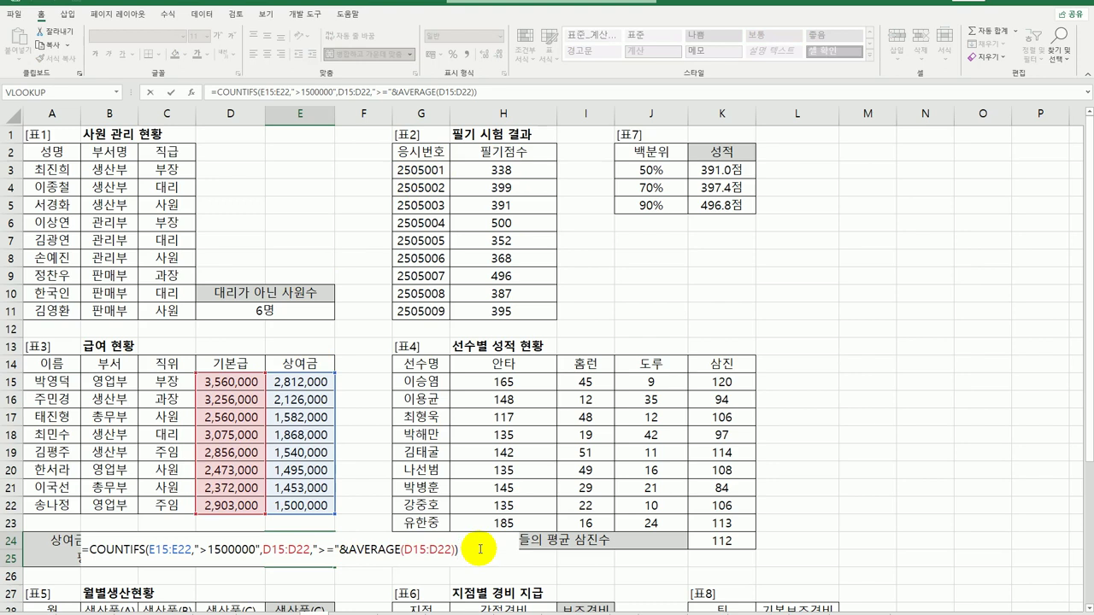
pyautogui.write('&"명"')
pyautogui.press('Return')
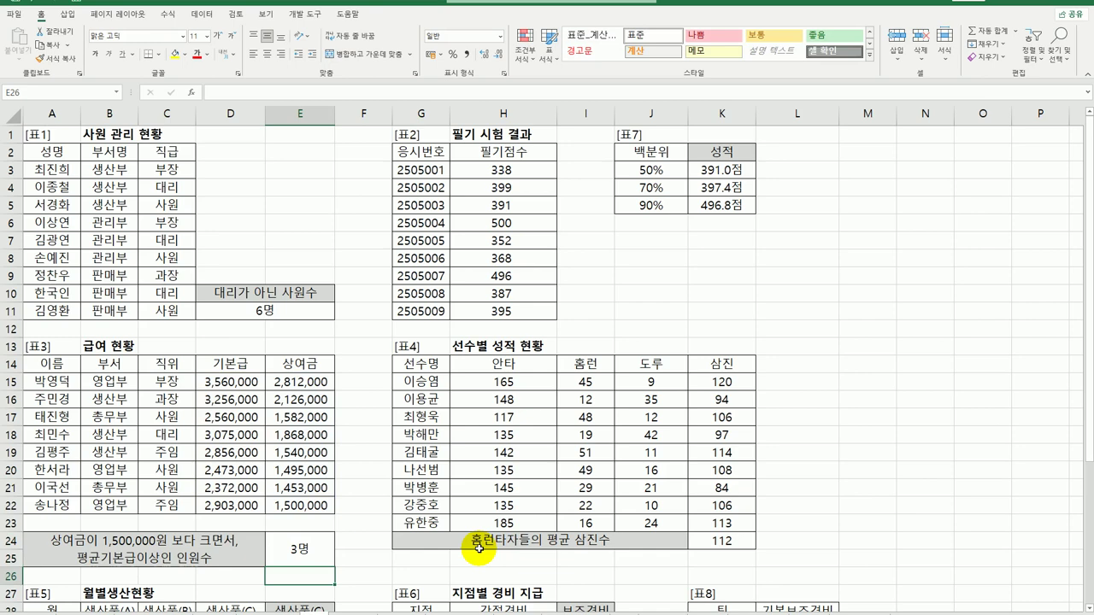
pyautogui.click(312, 554)
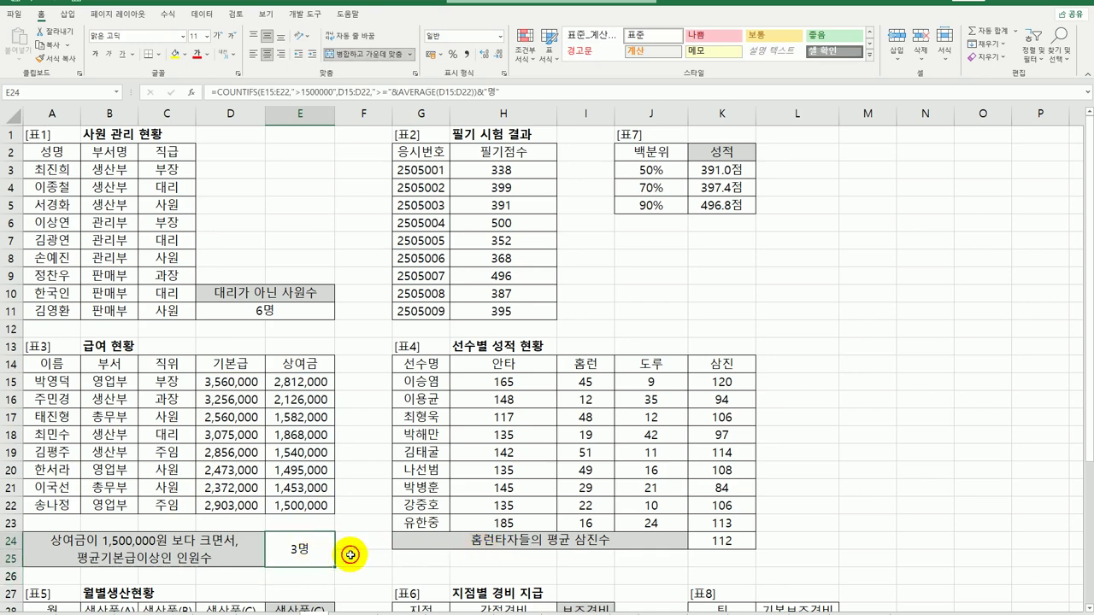
# - Clear the 표4 average strikeout cell K24 and begin an AVERAGEIF formula there with its function arguments open
pyautogui.click(734, 541)
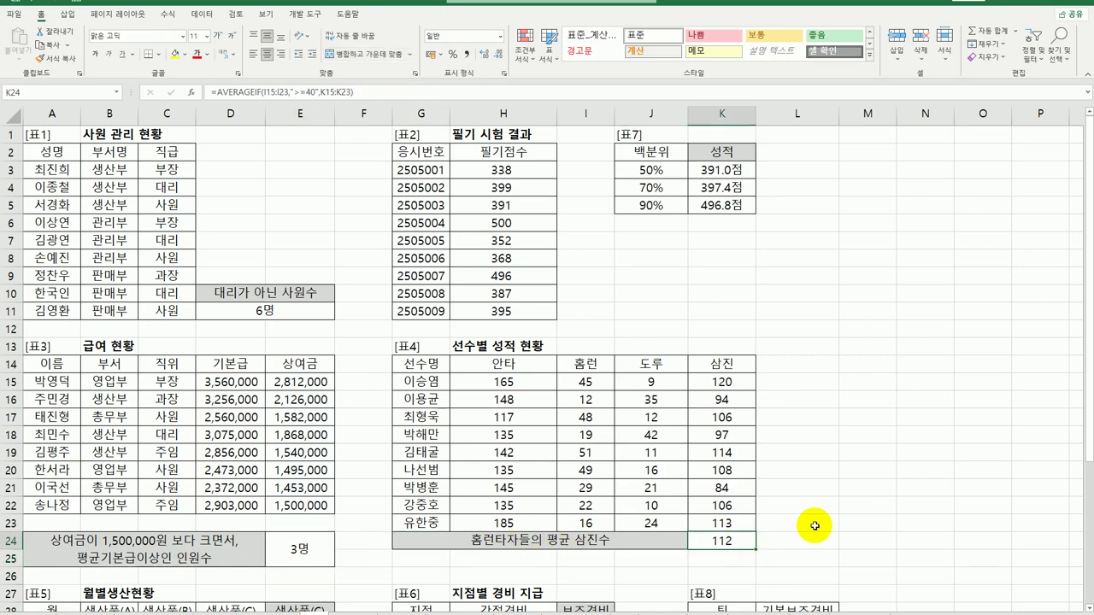
pyautogui.press('Delete')
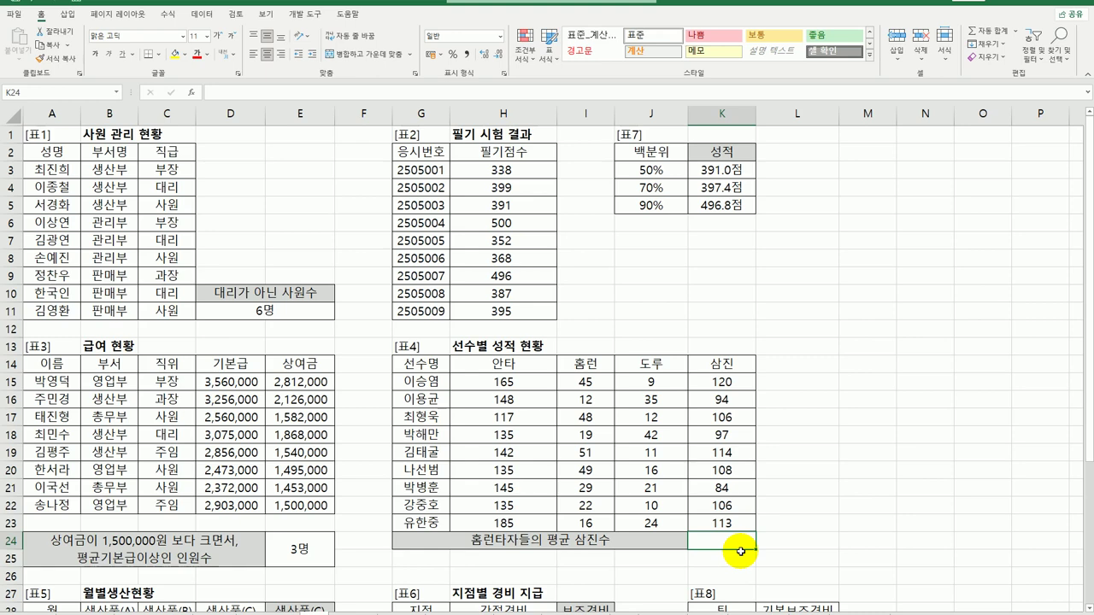
pyautogui.write('=')
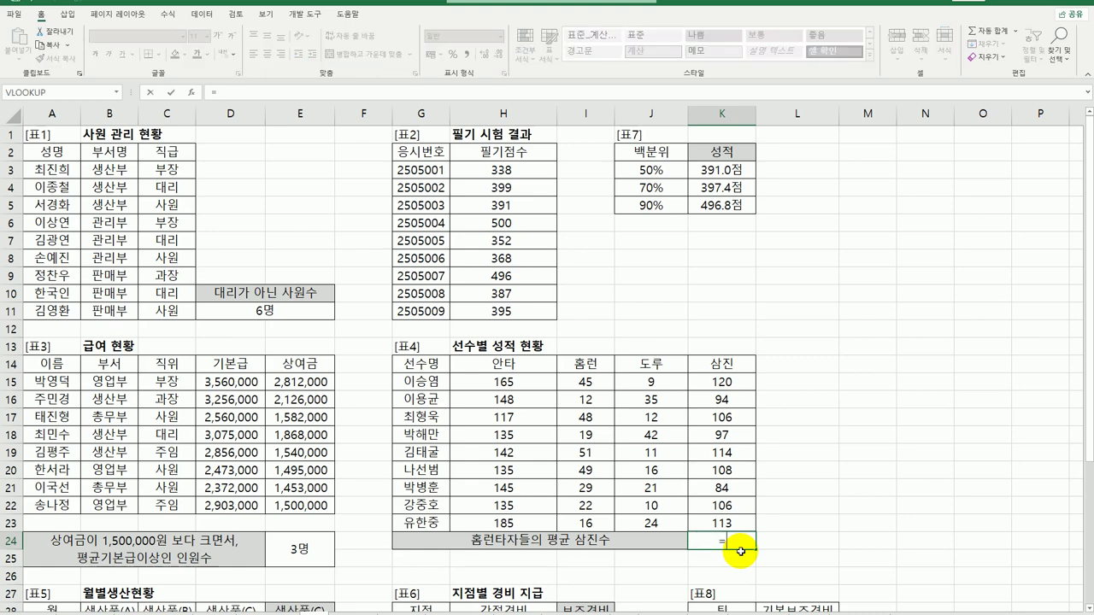
pyautogui.write('AV')
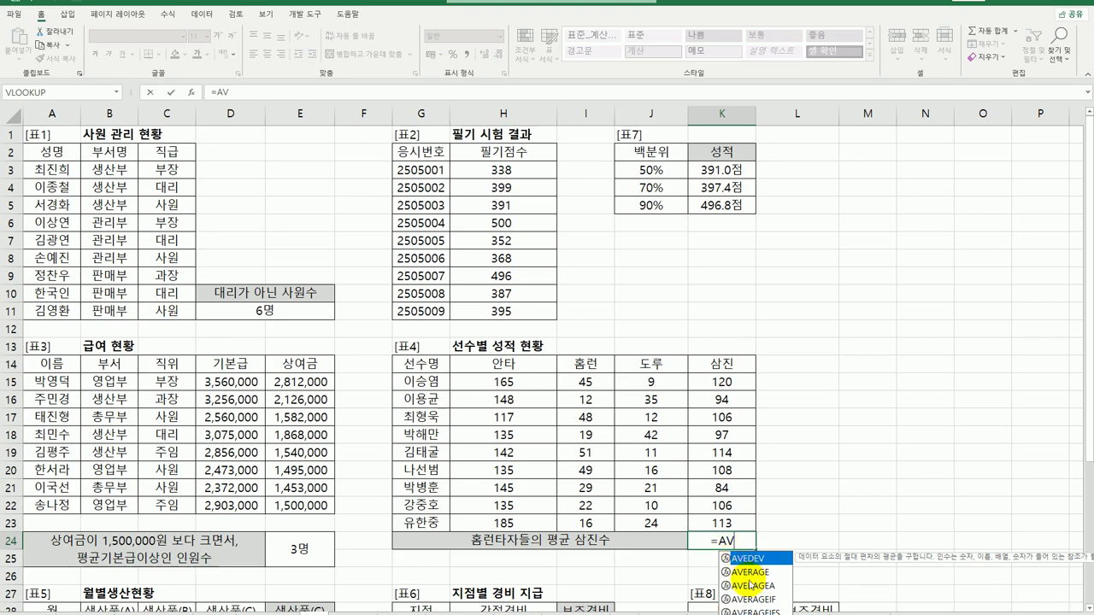
pyautogui.click(761, 600)
pyautogui.doubleClick(761, 600)
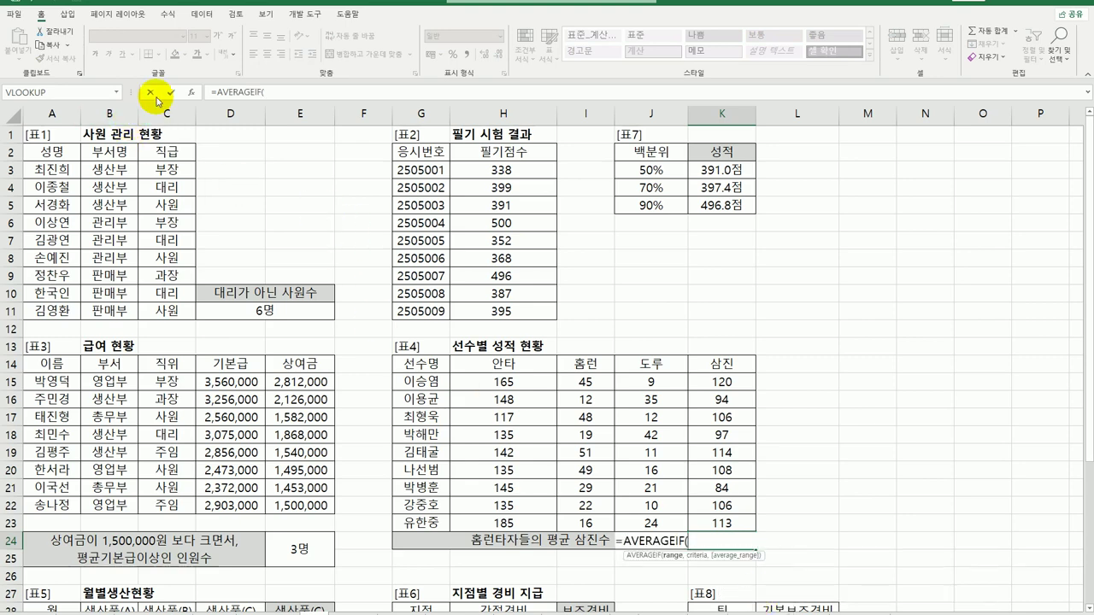
pyautogui.click(192, 96)
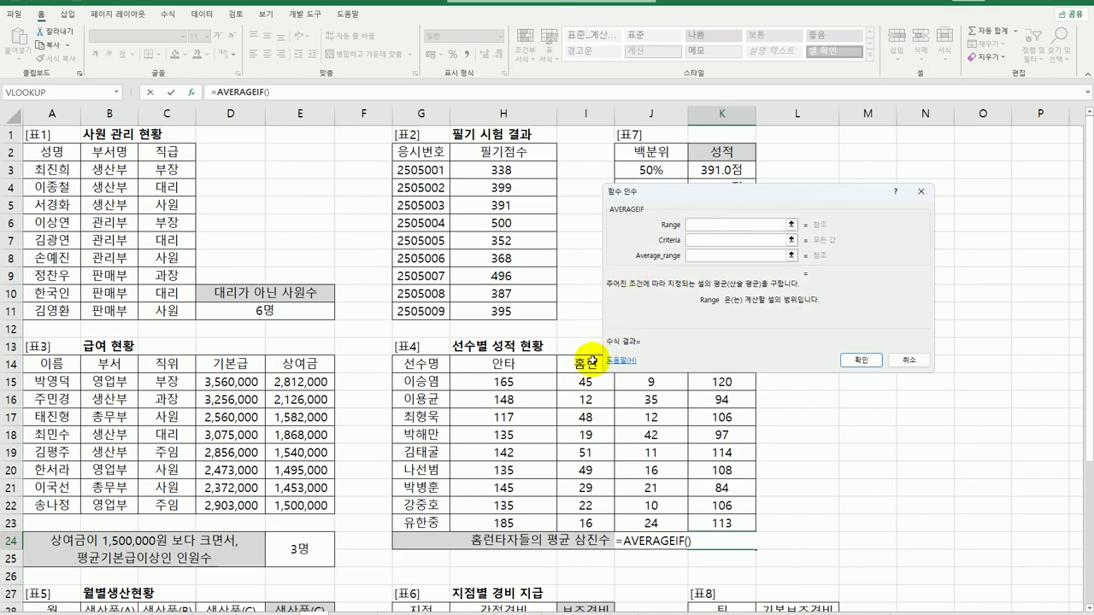
# - Complete the AVERAGEIF in K24 with the 홈런 range I15:I23, criterion ">=40" and the 삼진 average range K15:K23
pyautogui.moveTo(586, 382); pyautogui.dragTo(588, 495)
pyautogui.moveTo(586, 523); pyautogui.dragTo(586, 524)
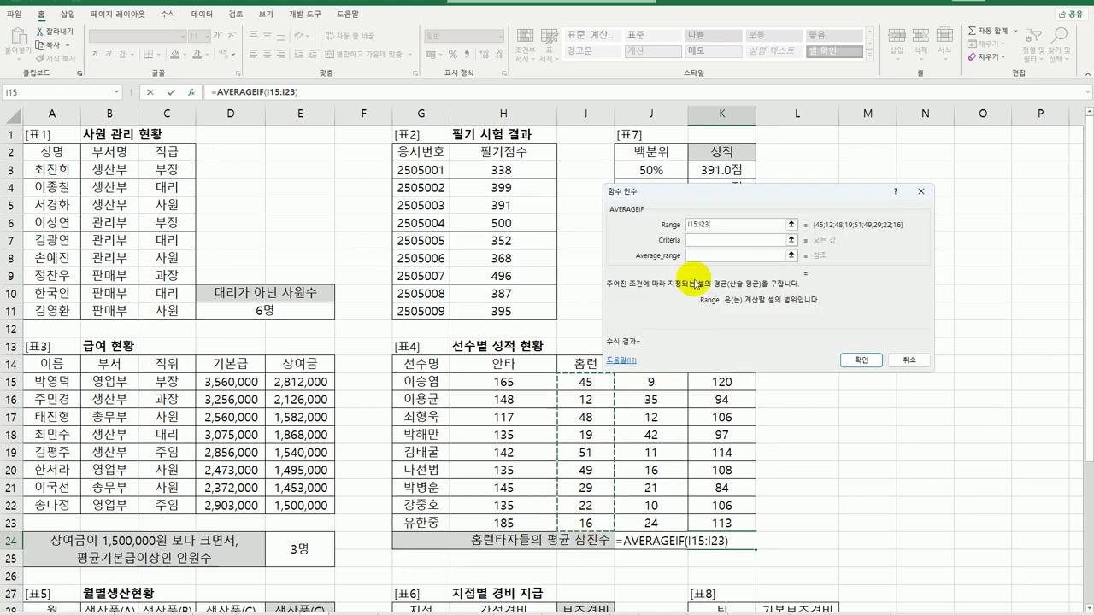
pyautogui.click(694, 240)
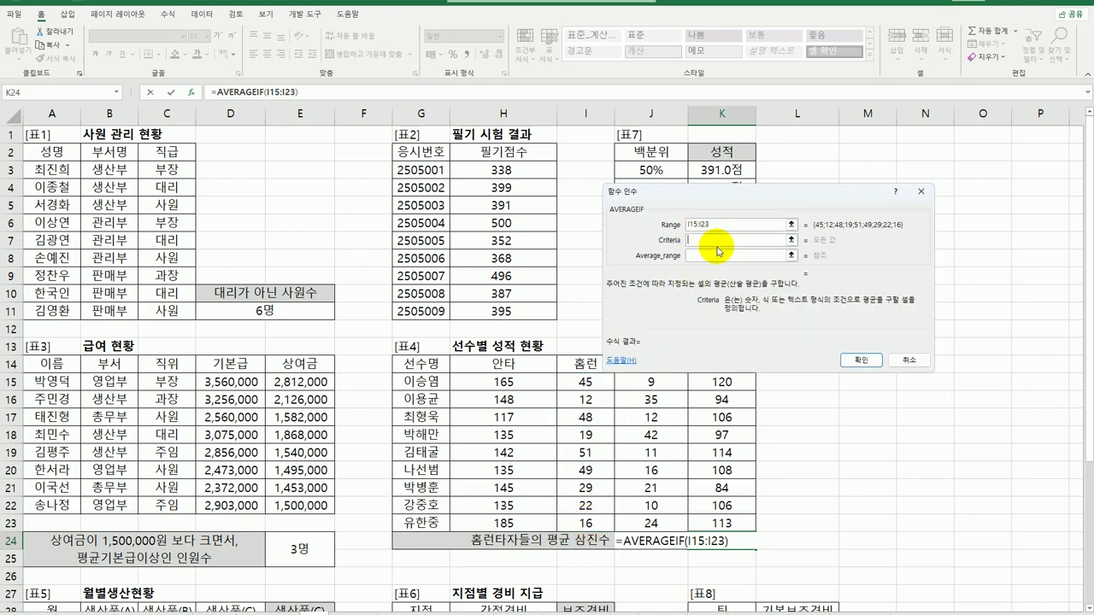
pyautogui.write('>=40')
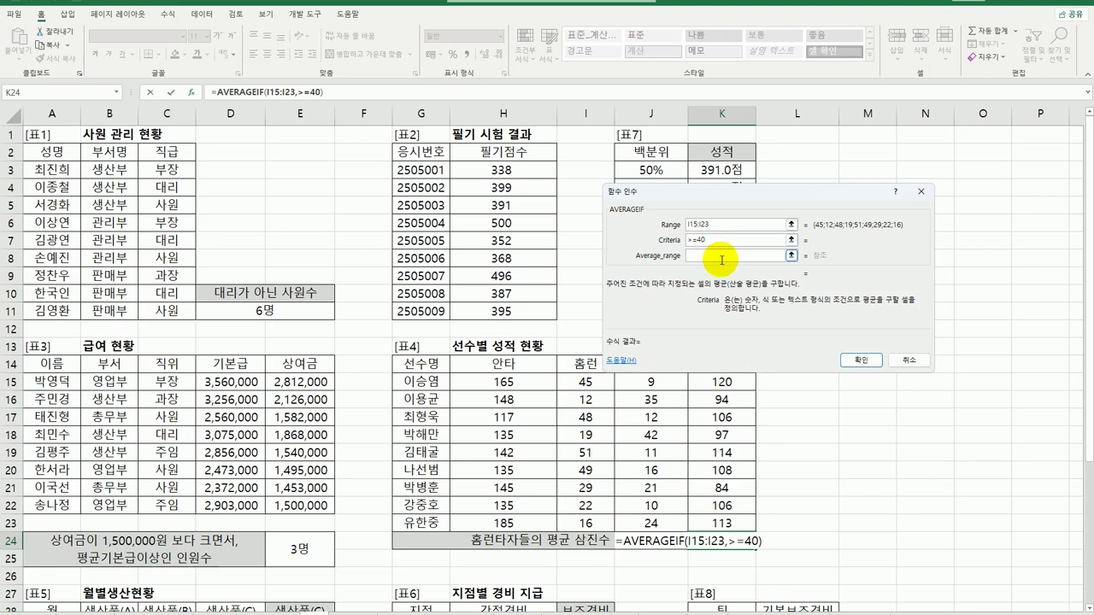
pyautogui.click(722, 256)
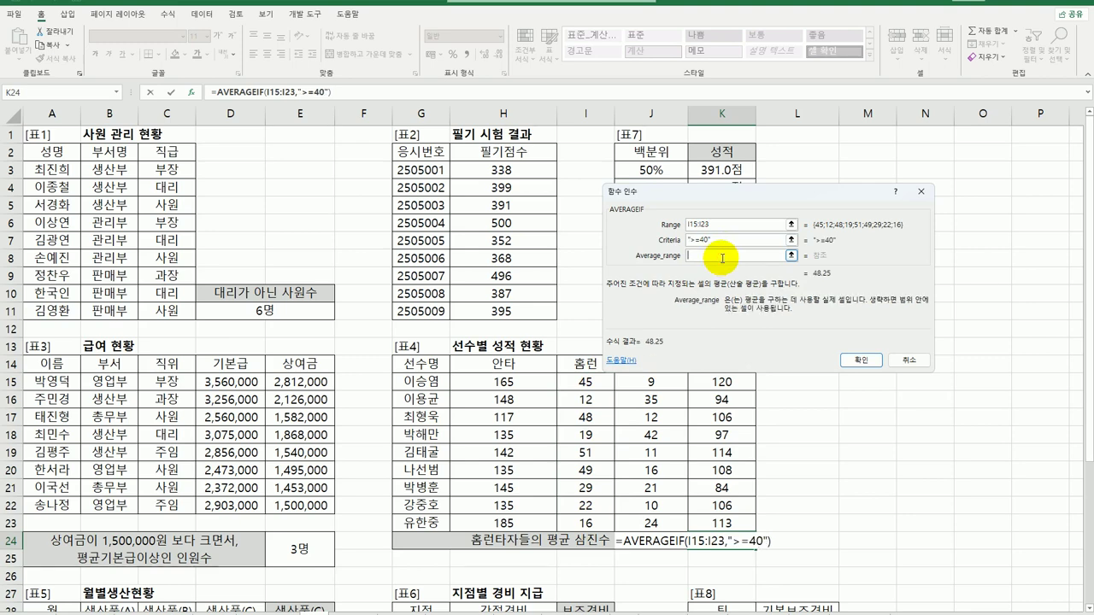
pyautogui.moveTo(750, 192); pyautogui.dragTo(763, 166)
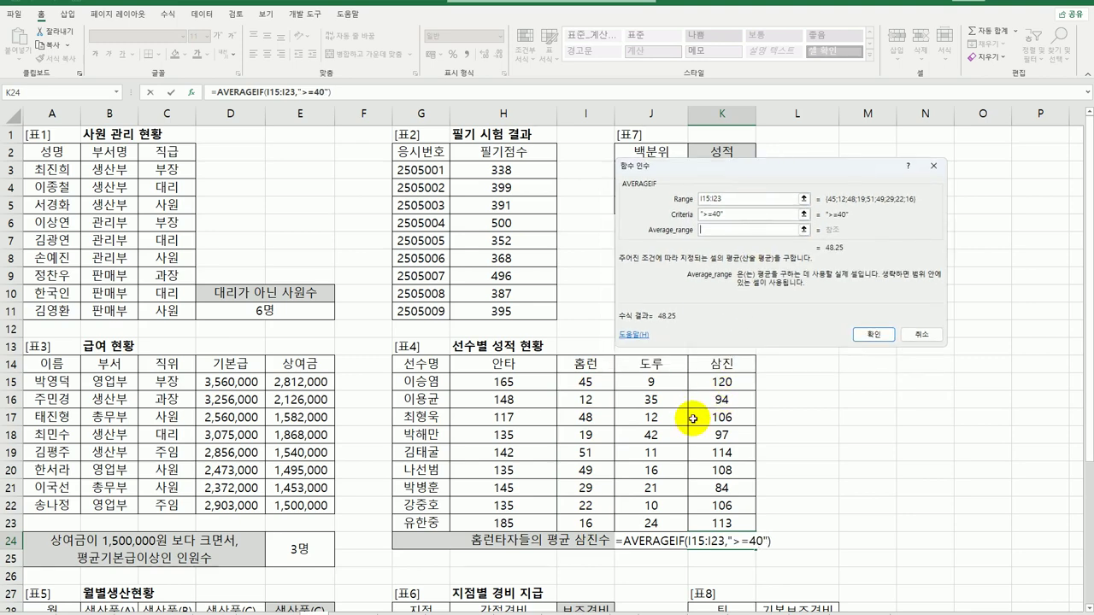
pyautogui.moveTo(722, 381); pyautogui.dragTo(721, 523)
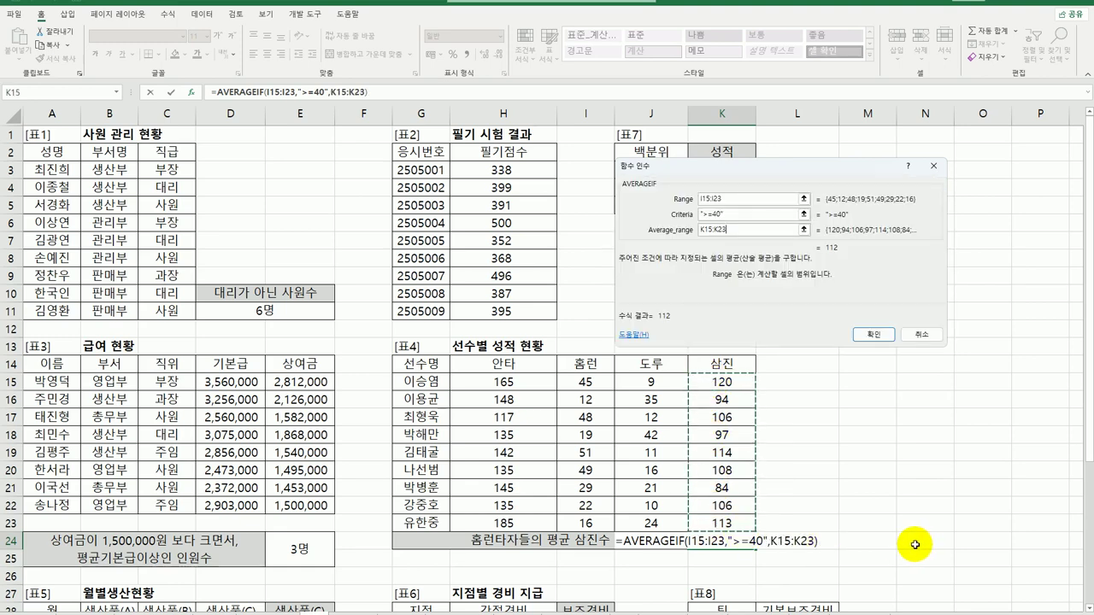
pyautogui.click(865, 334)
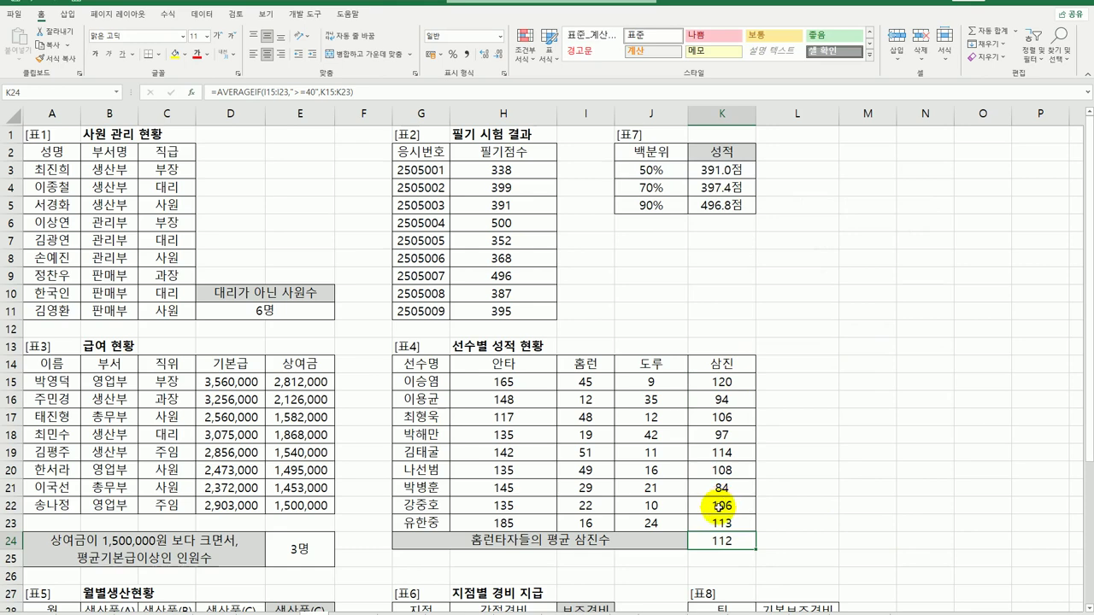
# - Enter =STDEV.S(D29:D38) in E30 to calculate the standard deviation of 생산품(C) in 표5
pyautogui.scroll(-6, 651, 417)
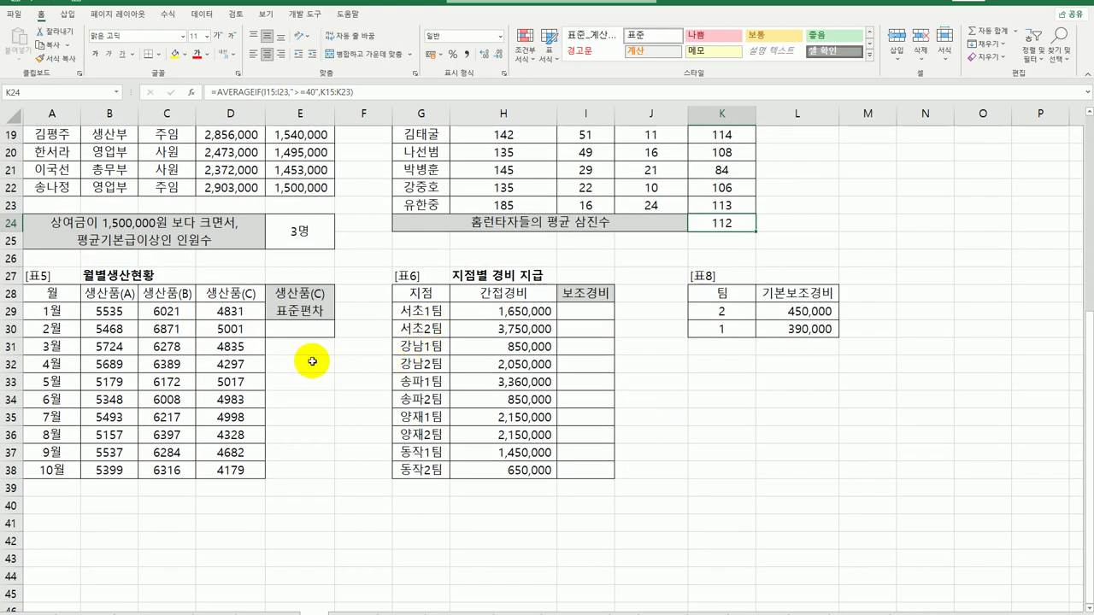
pyautogui.click(299, 329)
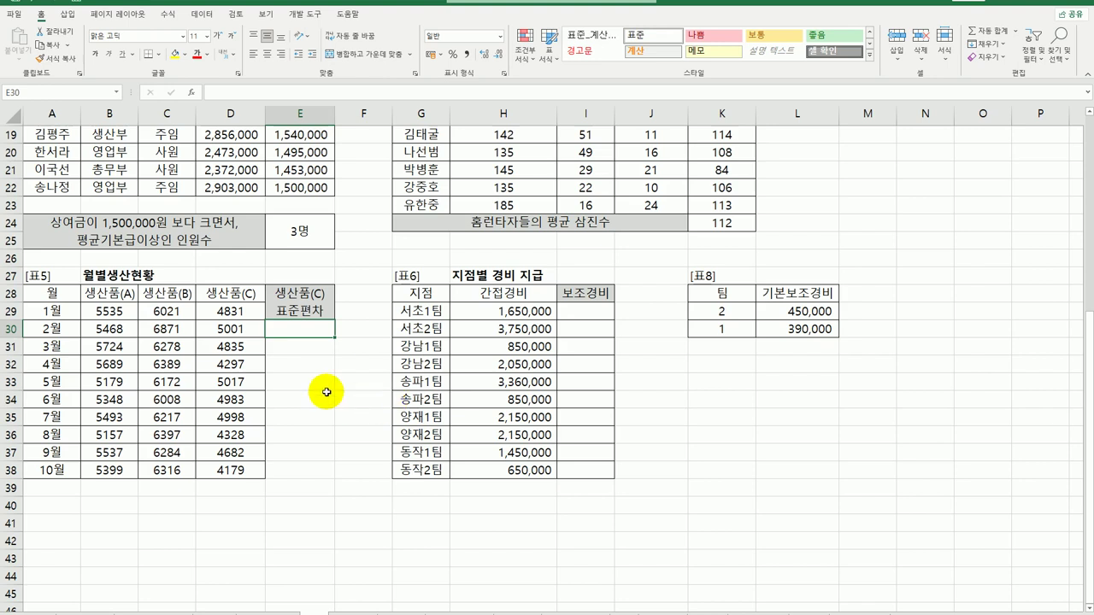
pyautogui.moveTo(246, 313); pyautogui.dragTo(245, 467)
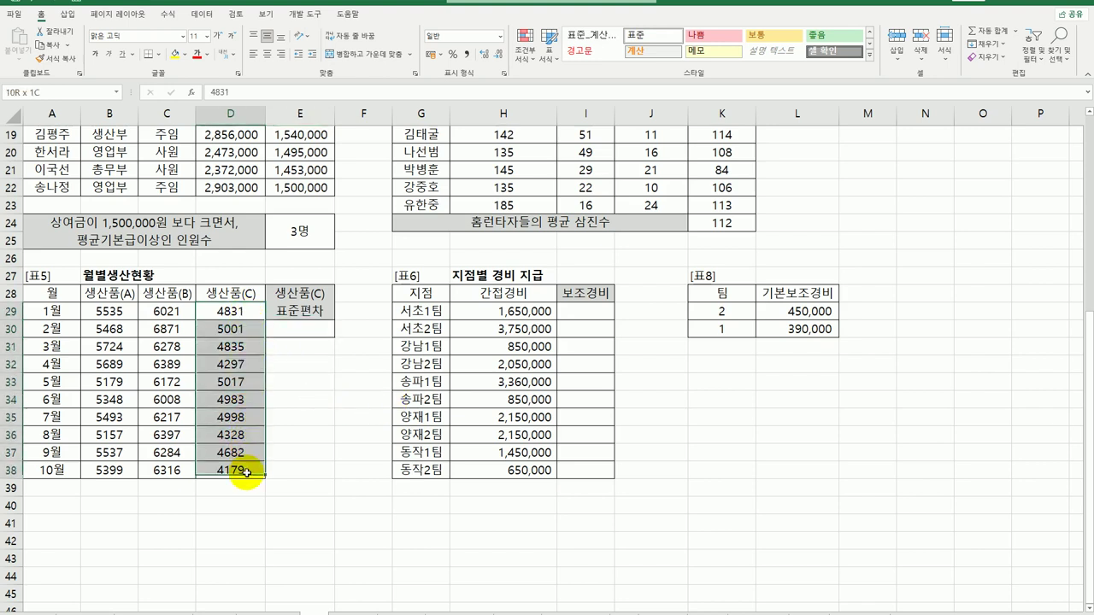
pyautogui.click(313, 344)
pyautogui.click(317, 329)
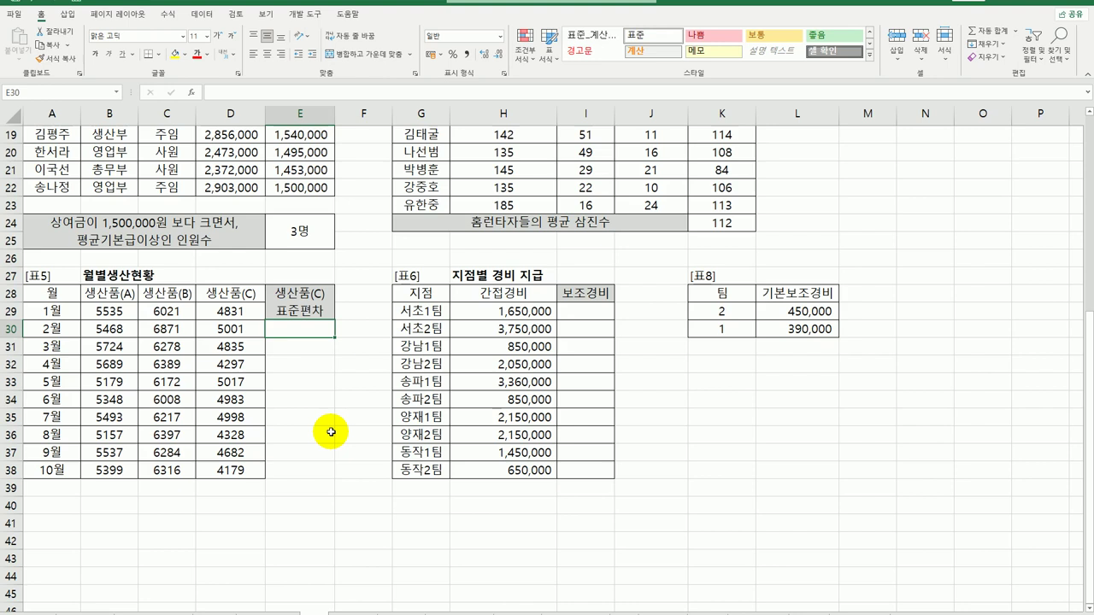
pyautogui.write('=')
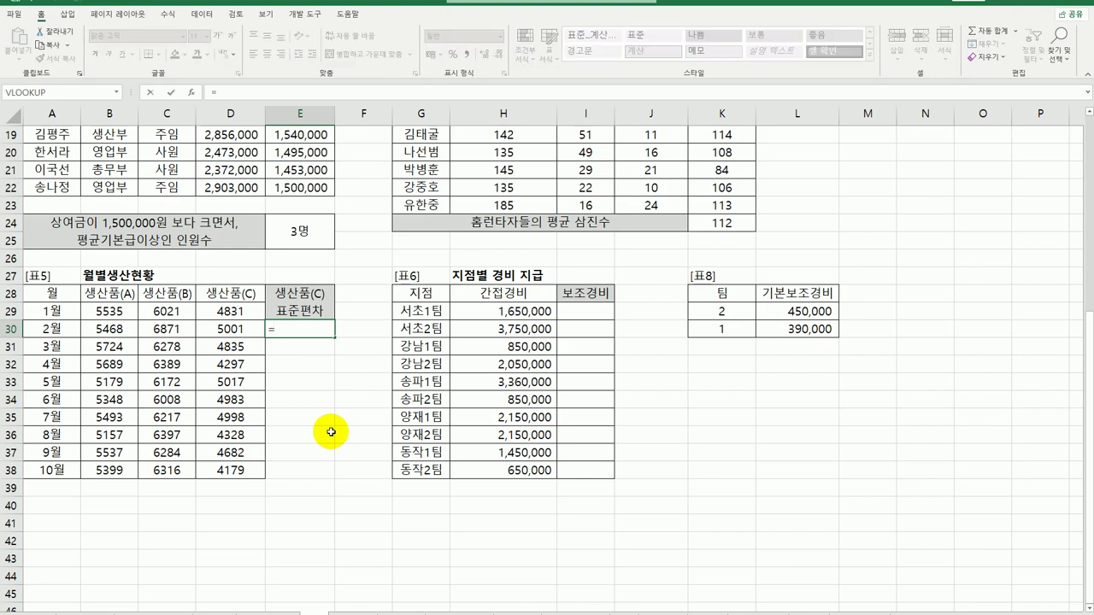
pyautogui.write('ST')
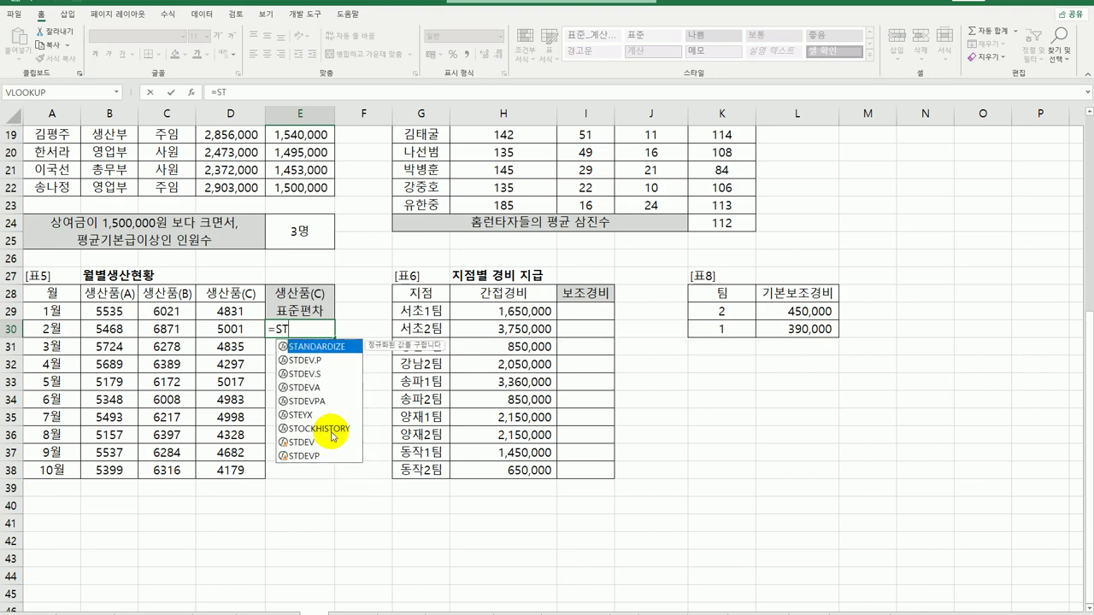
pyautogui.click(330, 375)
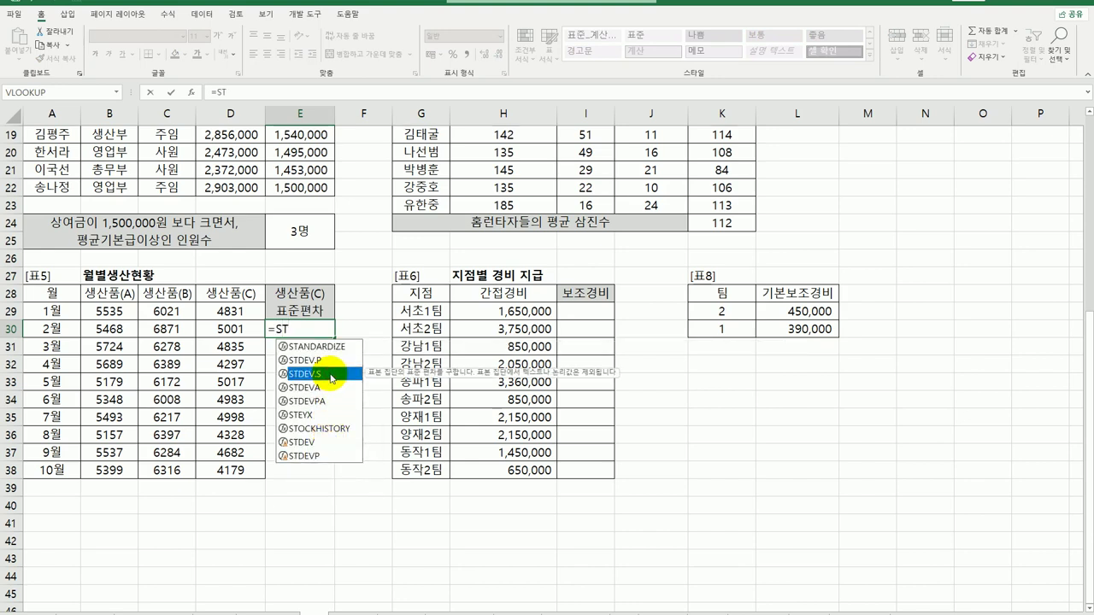
pyautogui.doubleClick(330, 374)
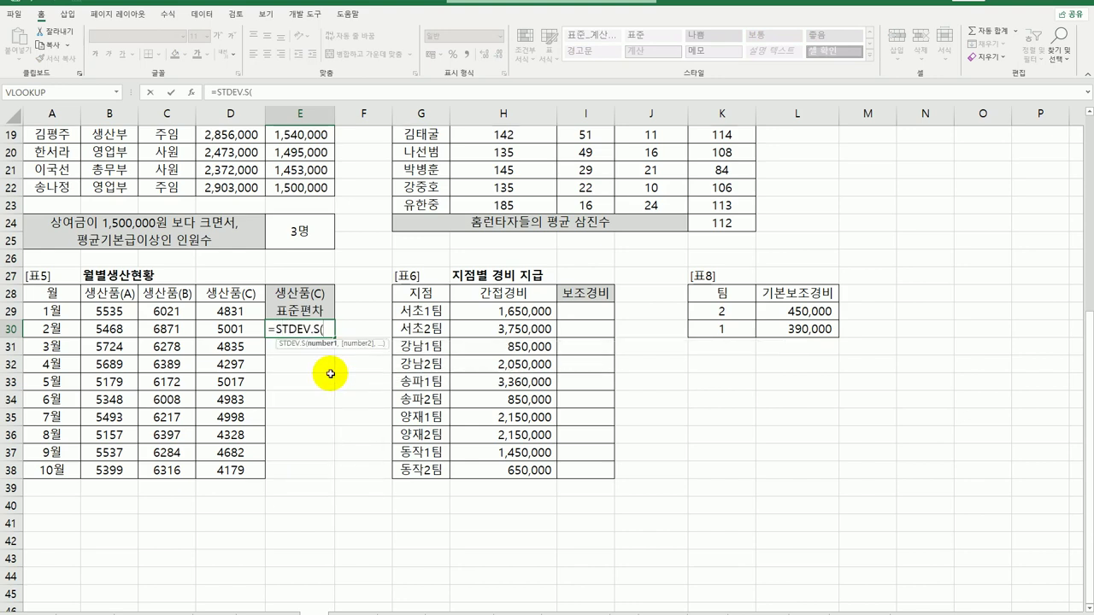
pyautogui.moveTo(248, 311); pyautogui.dragTo(256, 470)
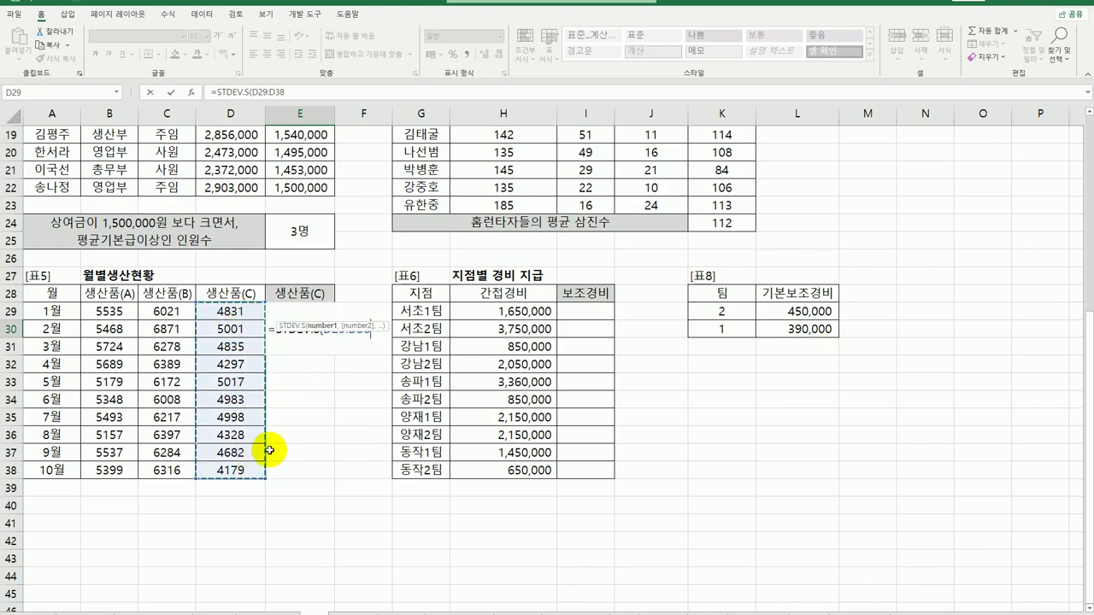
pyautogui.write(')')
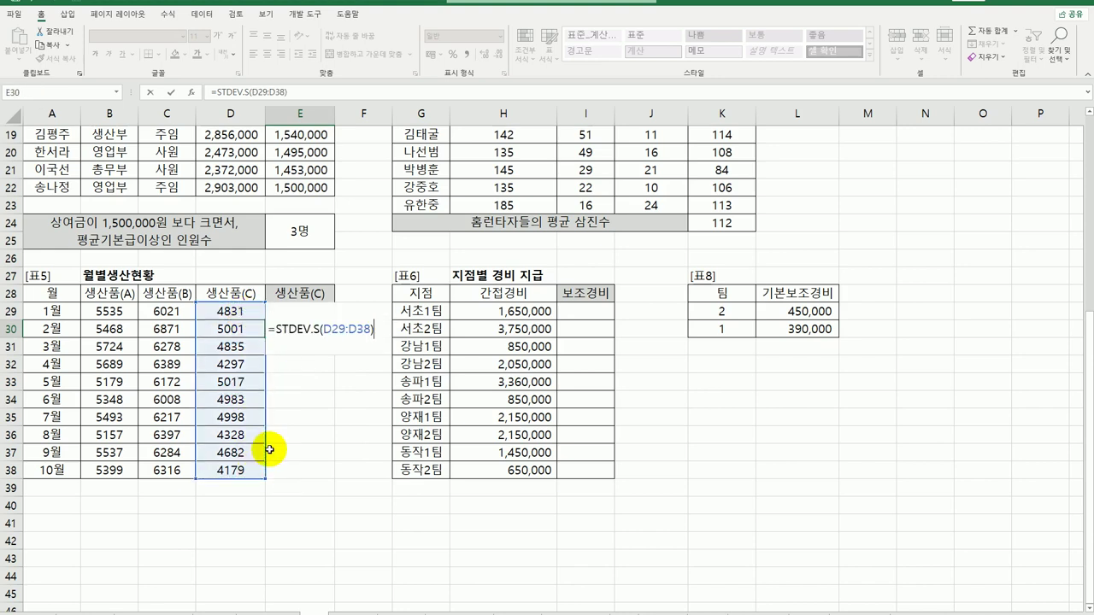
pyautogui.press('Return')
# - Wrap the STDEV.S formula in E30 in ROUNDDOWN with 1 decimal place
pyautogui.doubleClick(318, 329)
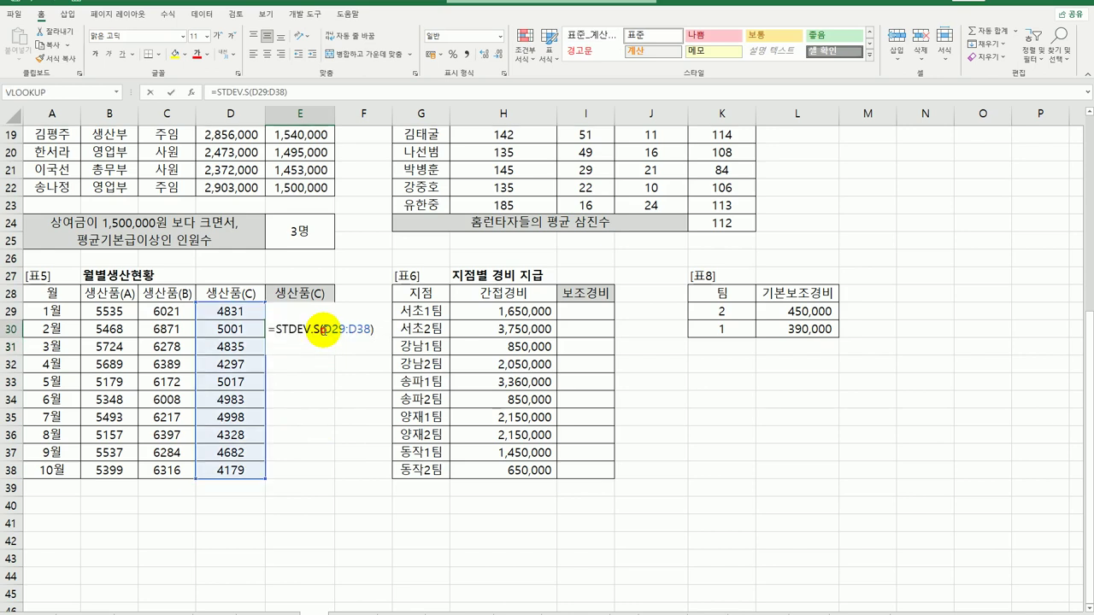
pyautogui.click(276, 329)
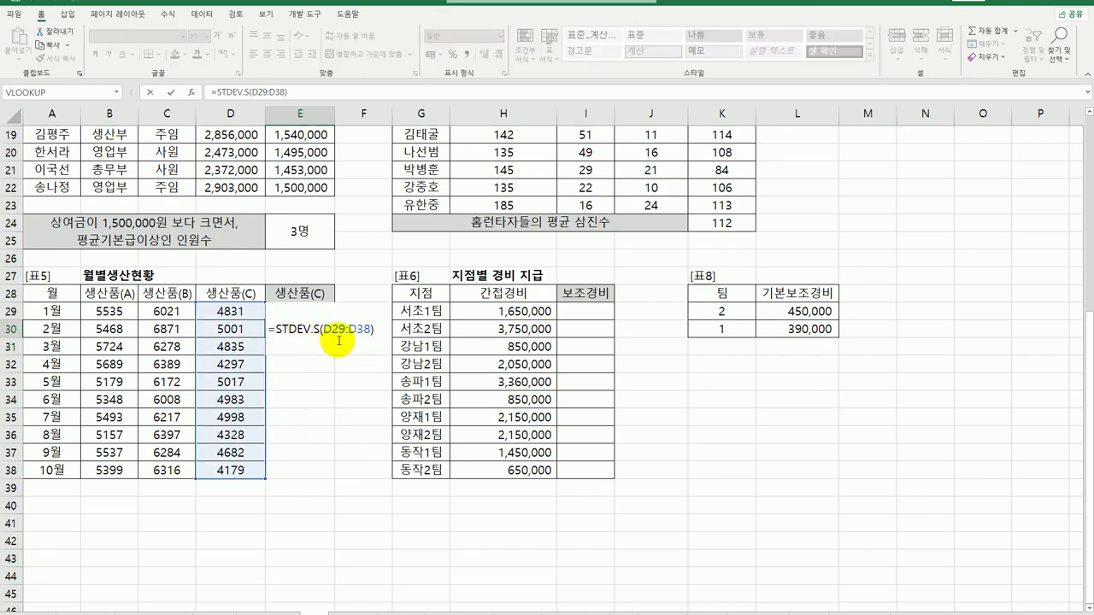
pyautogui.write('ROUND')
pyautogui.press('Down')
pyautogui.press('Tab')
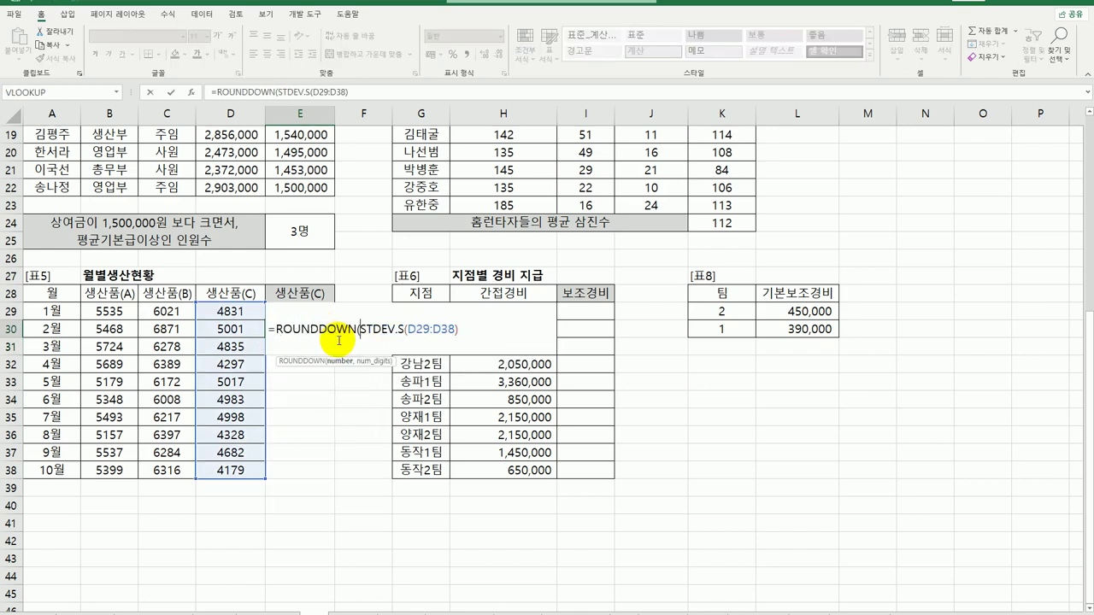
pyautogui.press('End')
pyautogui.write(',1)')
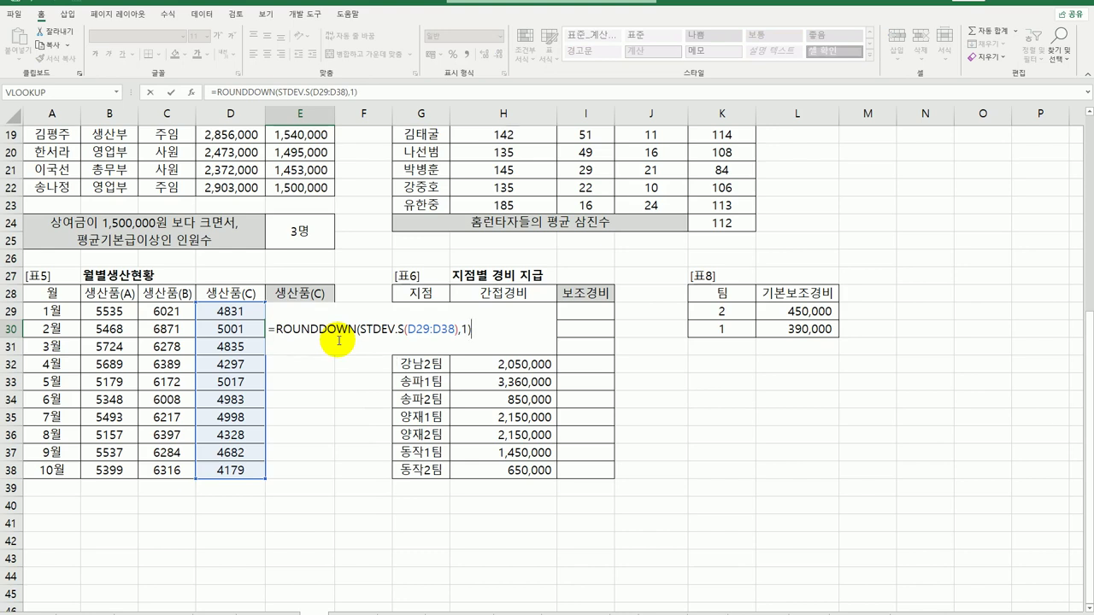
pyautogui.press('Return')
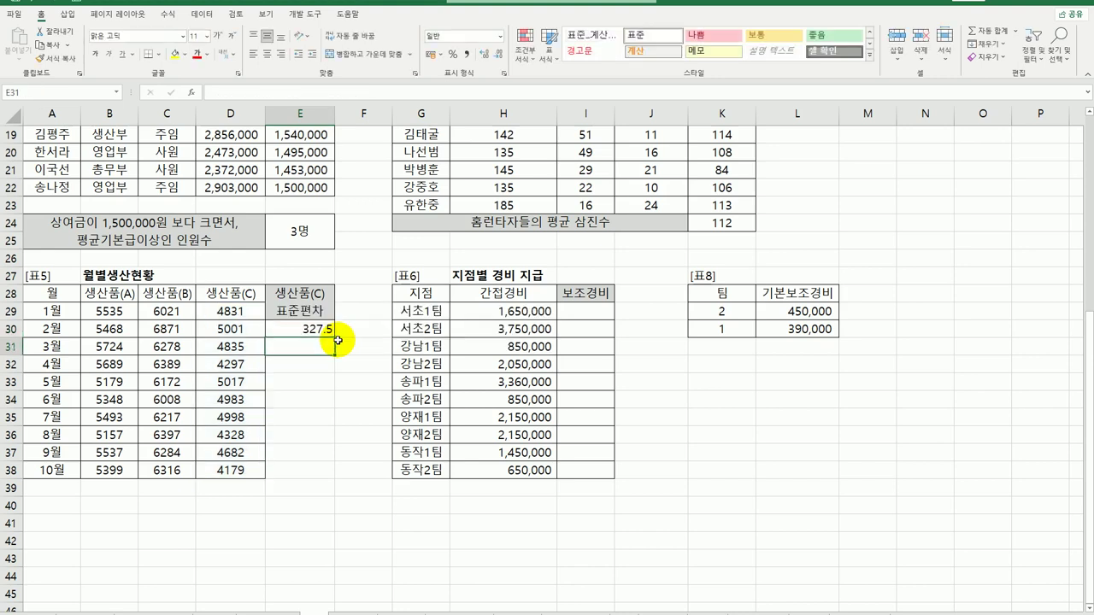
pyautogui.click(310, 331)
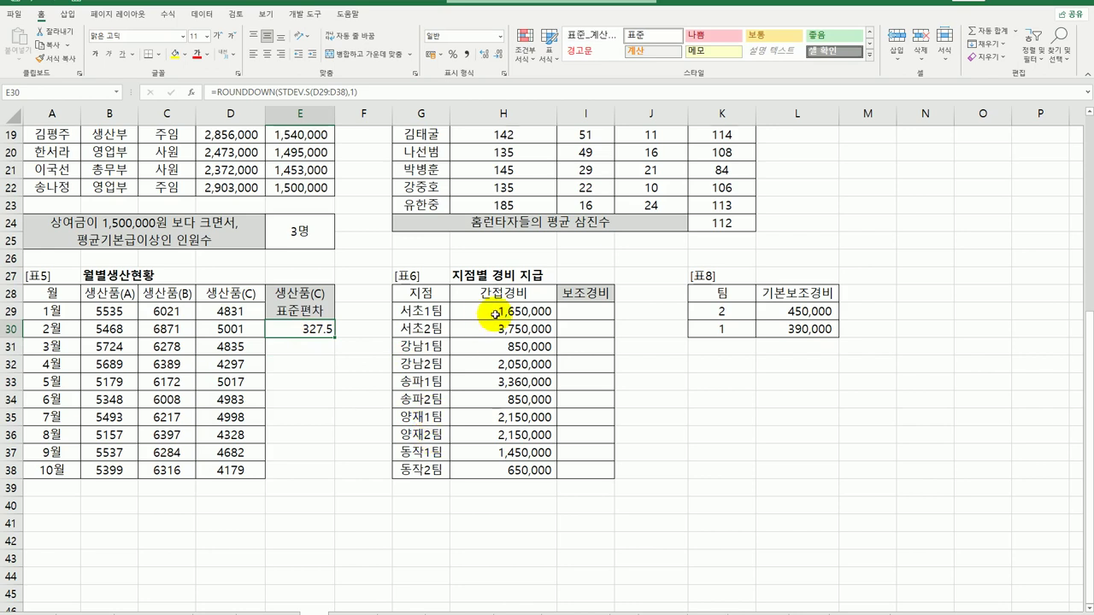
# - Examine 표6's 지점, 간접경비 and 보조경비 columns together with 표8's base allowance for each team number
pyautogui.click(608, 311)
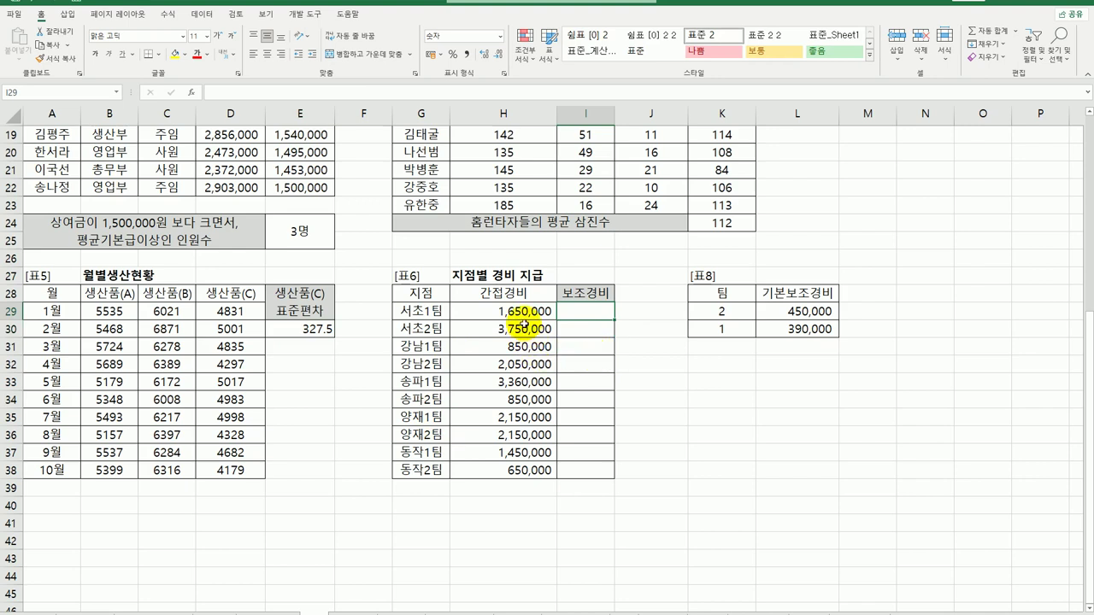
pyautogui.moveTo(424, 310); pyautogui.dragTo(407, 476)
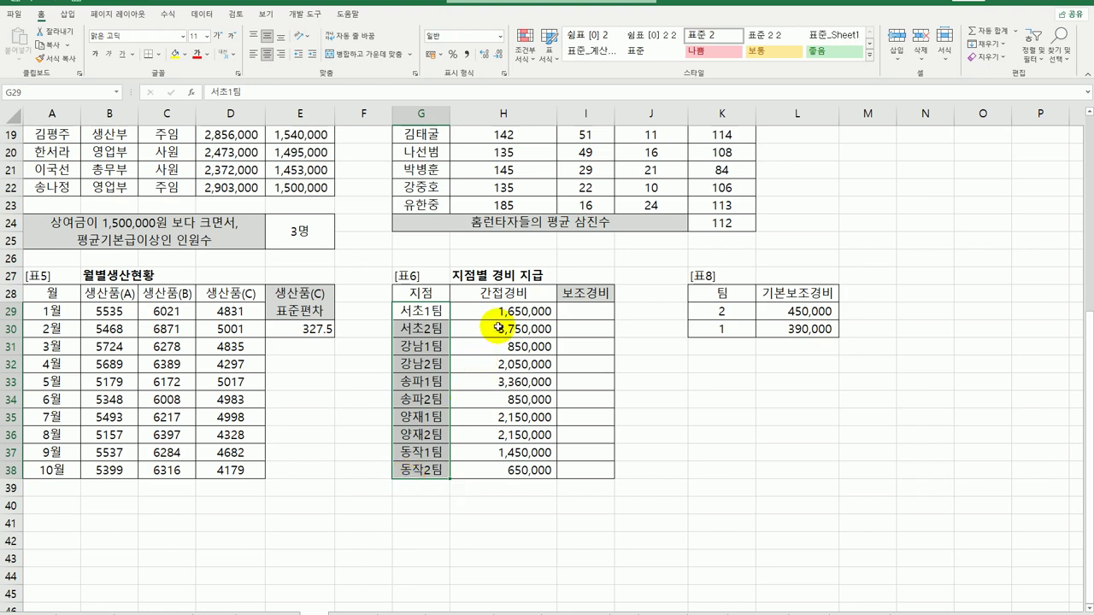
pyautogui.moveTo(505, 311); pyautogui.dragTo(492, 474)
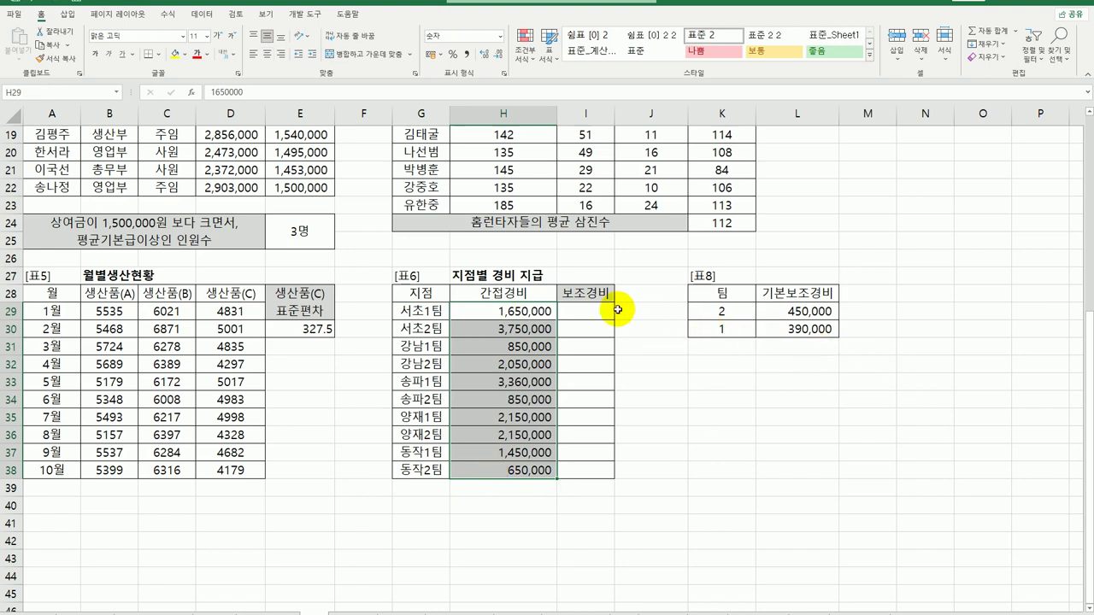
pyautogui.moveTo(602, 309); pyautogui.dragTo(582, 463)
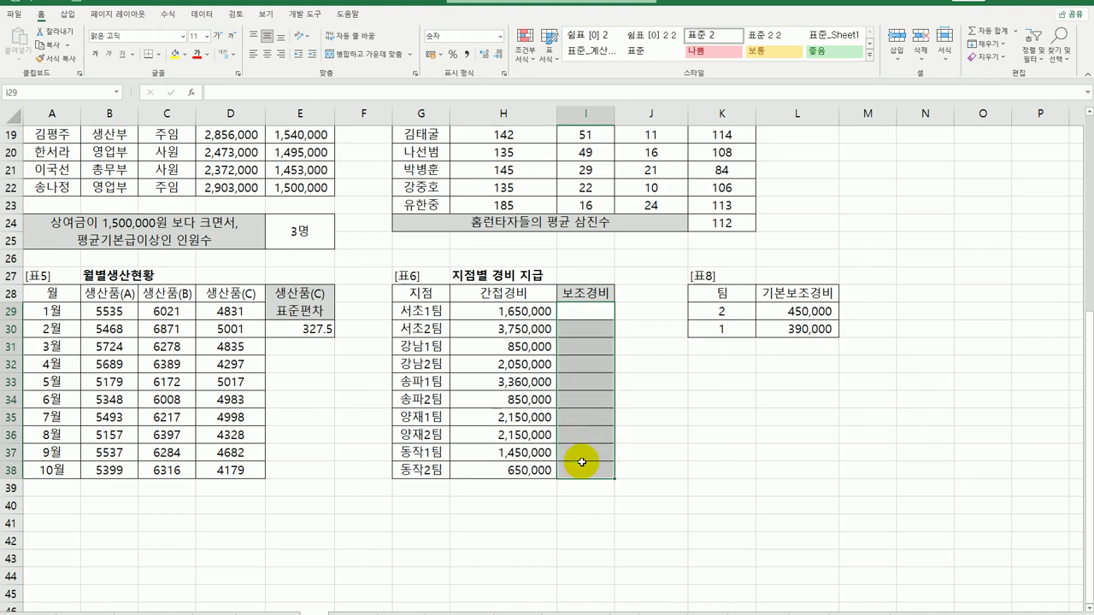
pyautogui.click(580, 313)
pyautogui.moveTo(738, 299); pyautogui.dragTo(810, 328)
pyautogui.click(808, 313)
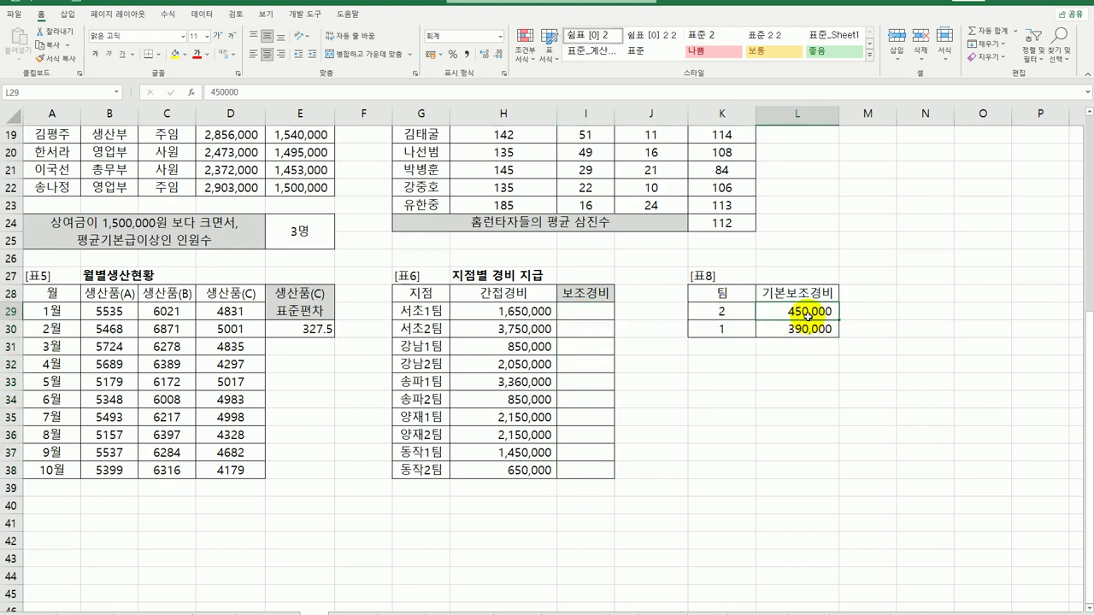
pyautogui.click(596, 316)
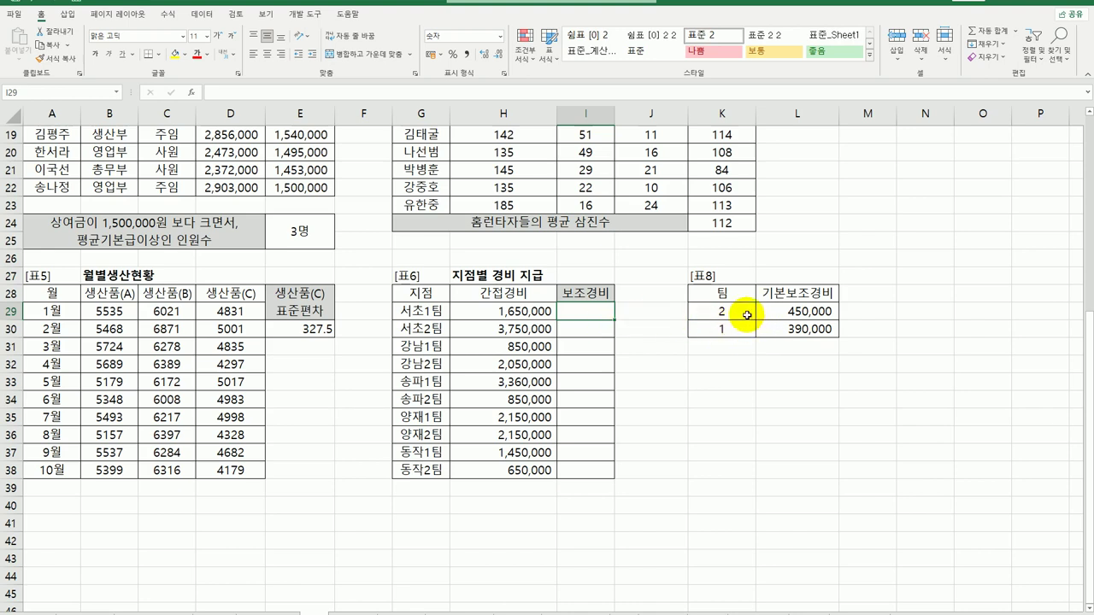
pyautogui.moveTo(429, 311); pyautogui.dragTo(434, 469)
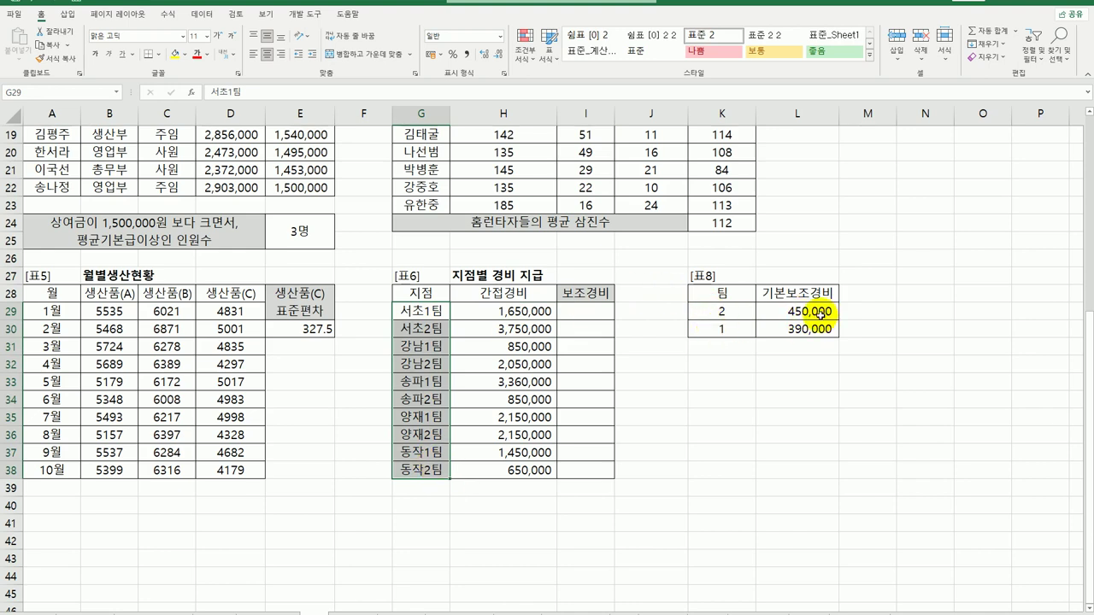
pyautogui.moveTo(727, 314); pyautogui.dragTo(787, 327)
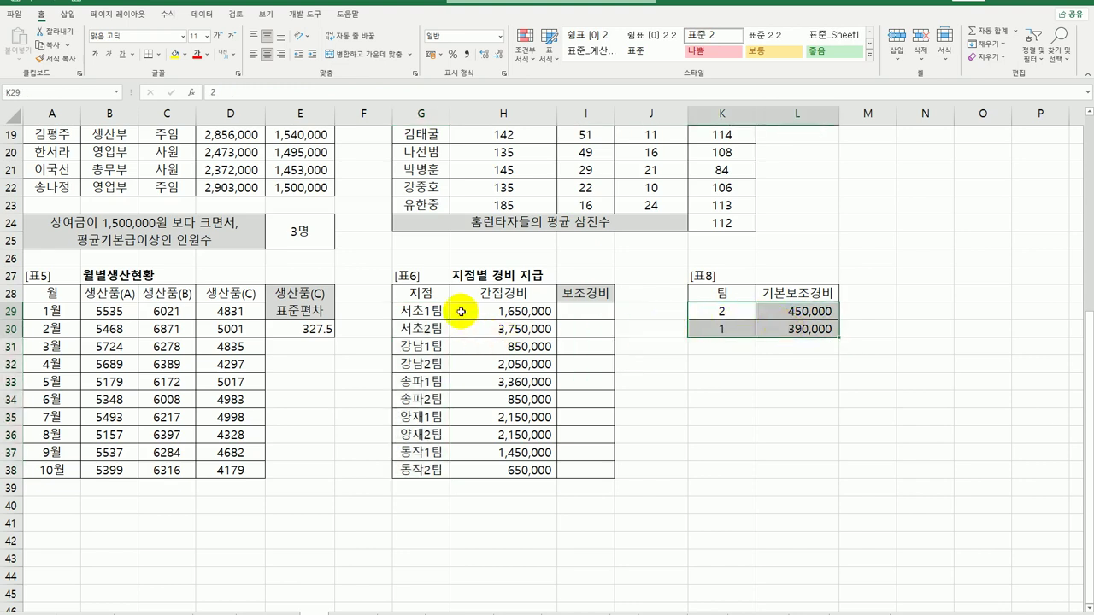
# - Enter =MID(G29,3,1) in I29 to extract the team number and fill the formula down to I38
pyautogui.click(585, 310)
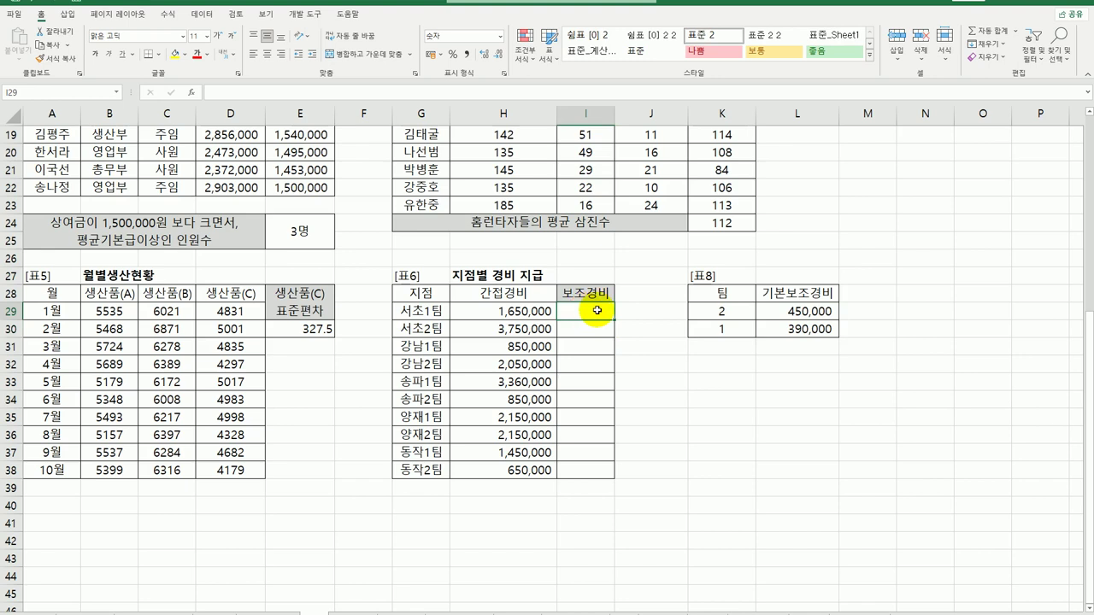
pyautogui.write('=MID(')
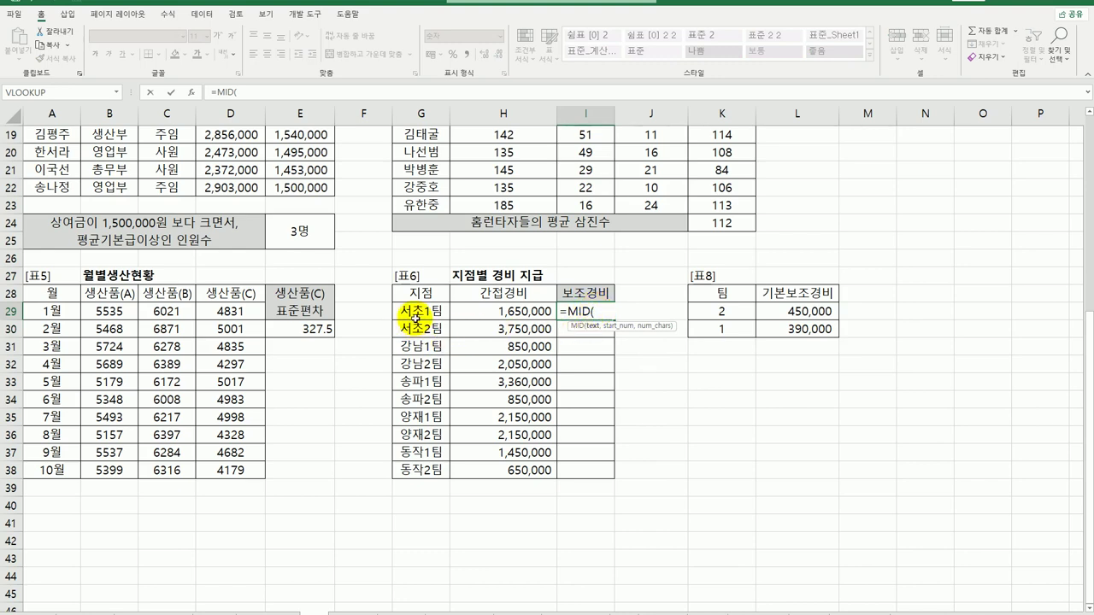
pyautogui.click(419, 318)
pyautogui.write(',')
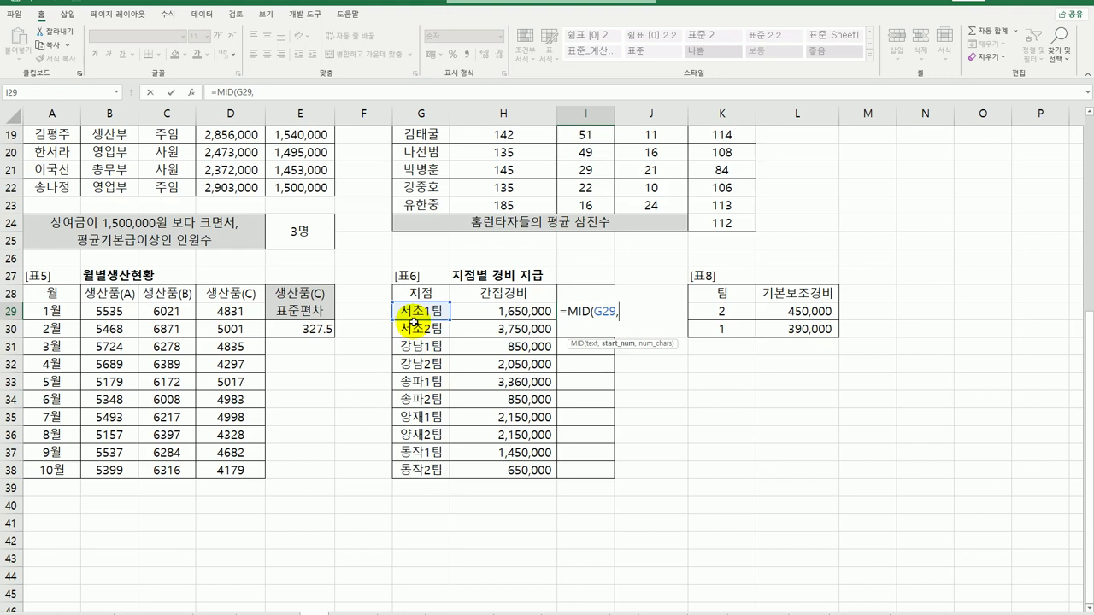
pyautogui.write('3')
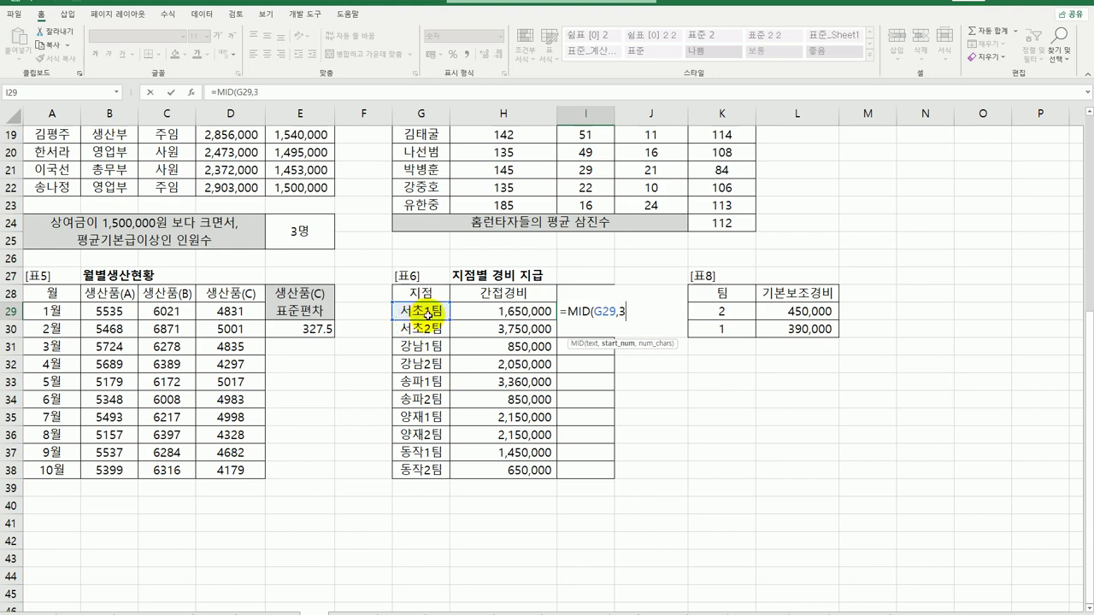
pyautogui.write(',1)')
pyautogui.press('Return')
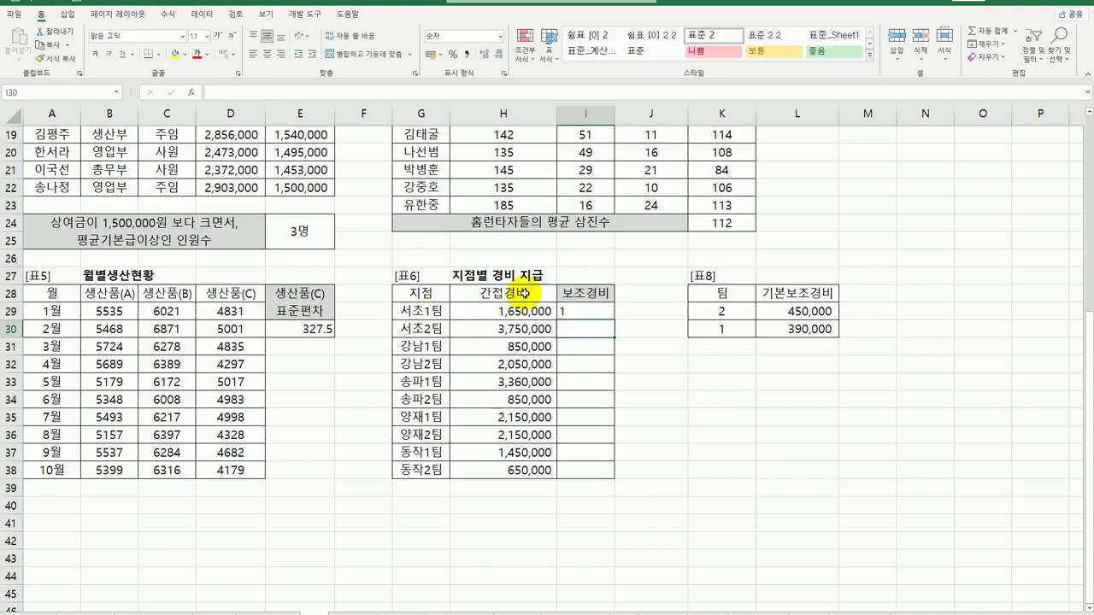
pyautogui.click(598, 313)
pyautogui.moveTo(608, 320); pyautogui.dragTo(578, 471)
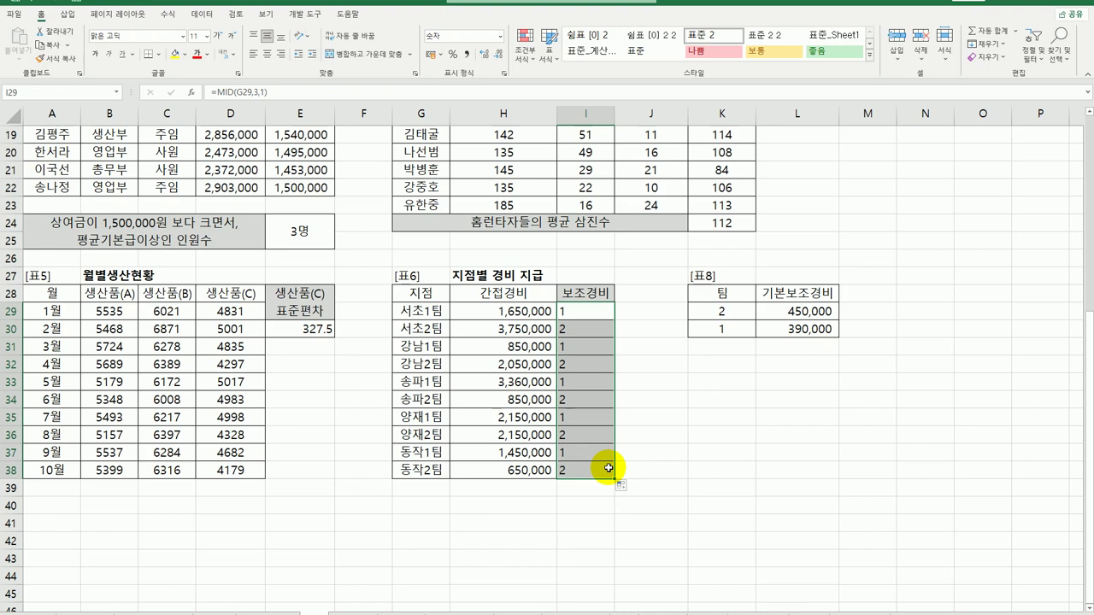
# - Insert VLOOKUP( before the MID expression in I29 so the team number becomes the lookup value
pyautogui.click(583, 309)
pyautogui.doubleClick(583, 309)
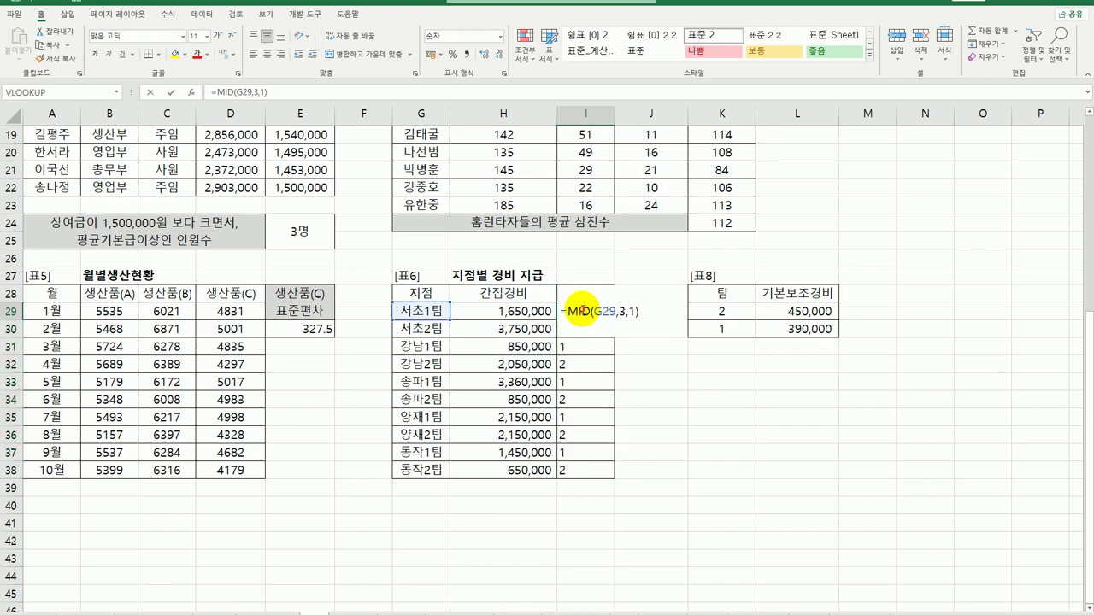
pyautogui.write('VLOOKUP(')
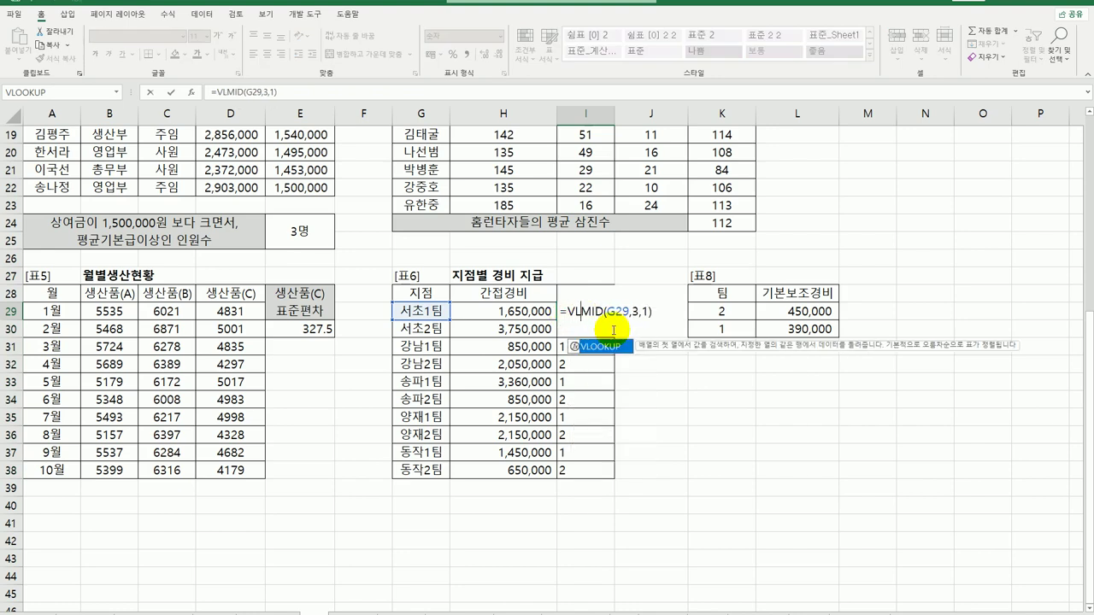
pyautogui.press('Left')
pyautogui.press('Left')
pyautogui.press('Left')
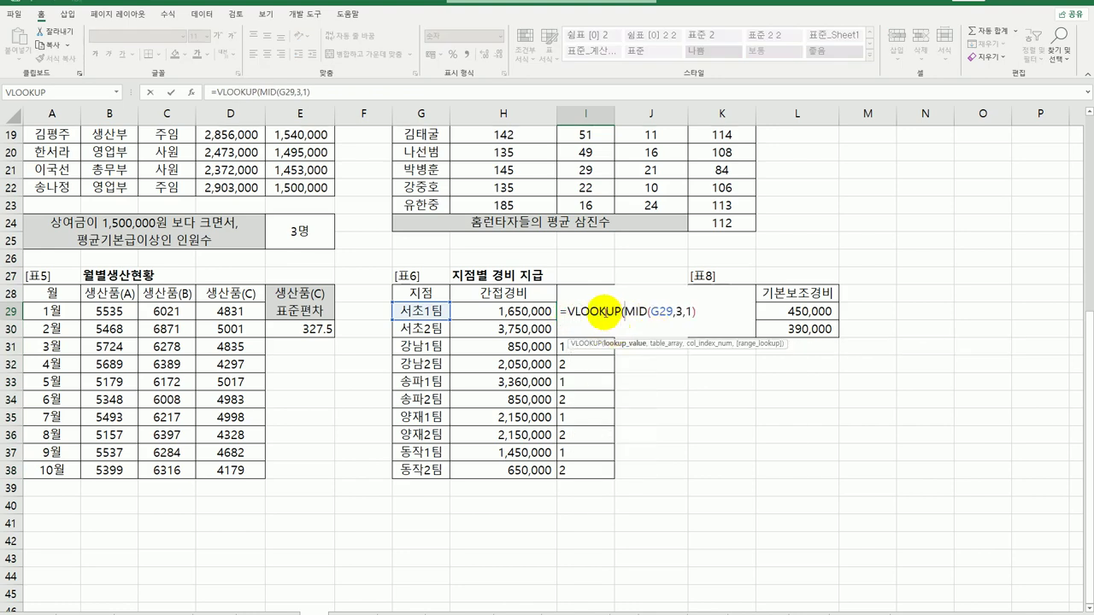
# - Set the table array of the VLOOKUP in I29 to 표8's absolute range $K$29:$L$30
pyautogui.click(191, 91)
pyautogui.moveTo(759, 159); pyautogui.dragTo(809, 353)
pyautogui.click(781, 396)
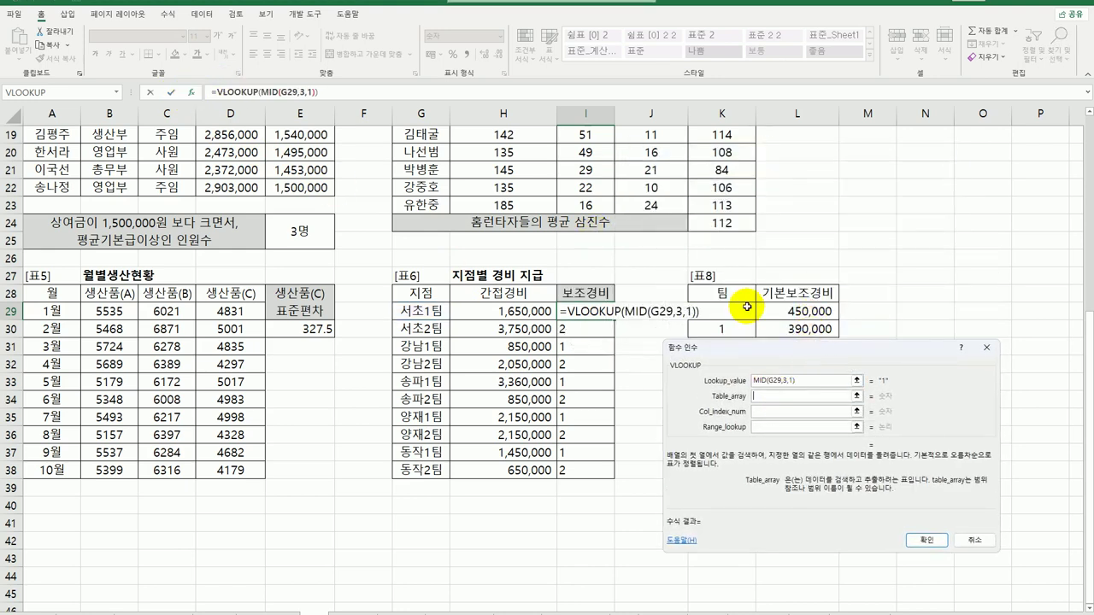
pyautogui.moveTo(722, 311); pyautogui.dragTo(806, 331)
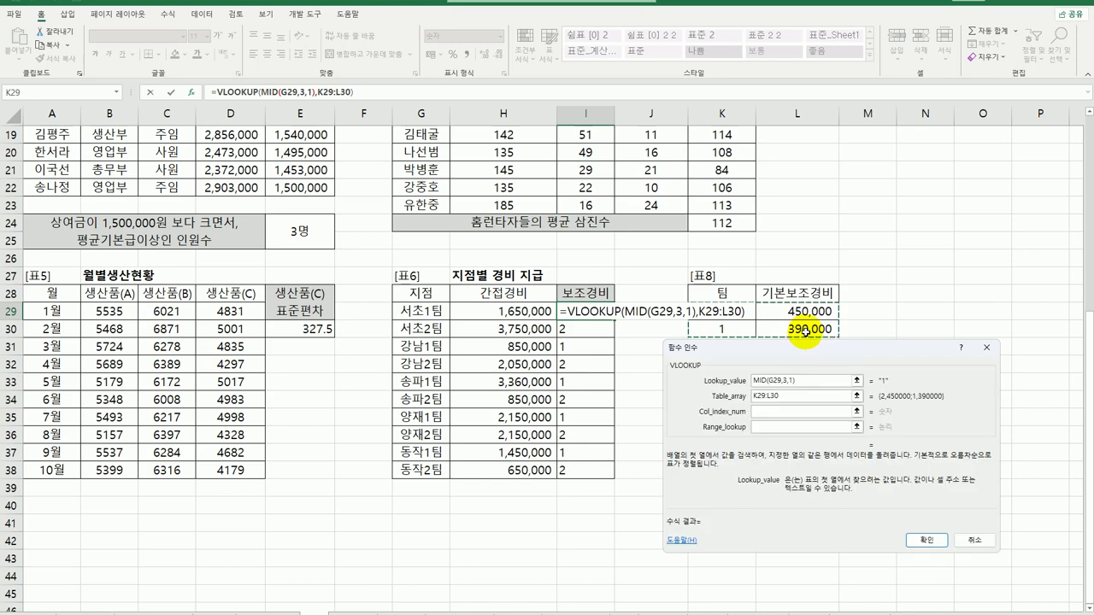
pyautogui.press('F4')
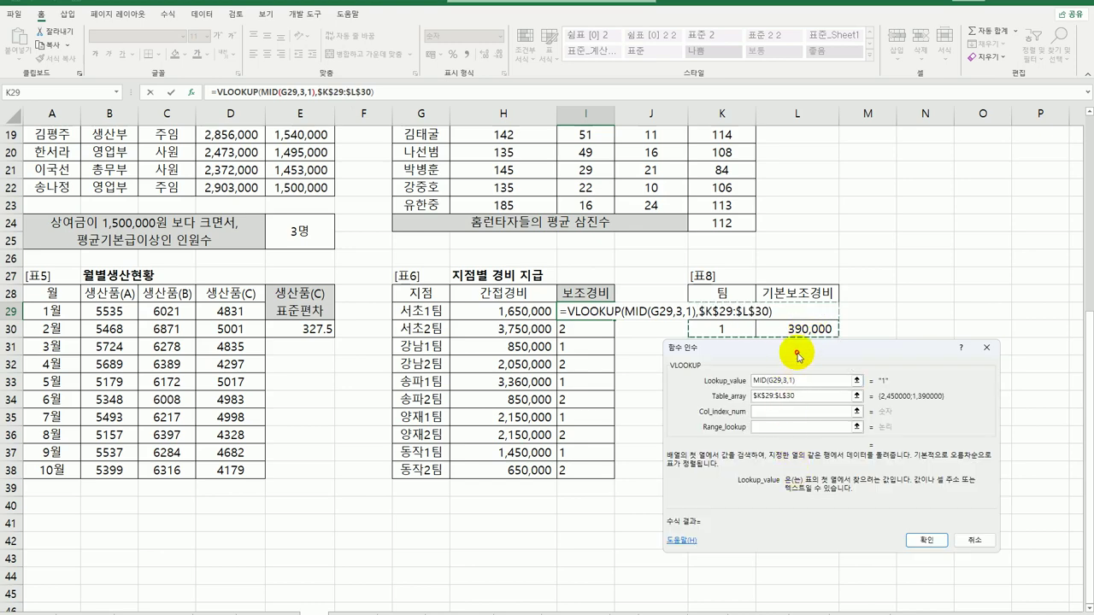
pyautogui.moveTo(795, 347); pyautogui.dragTo(359, 278)
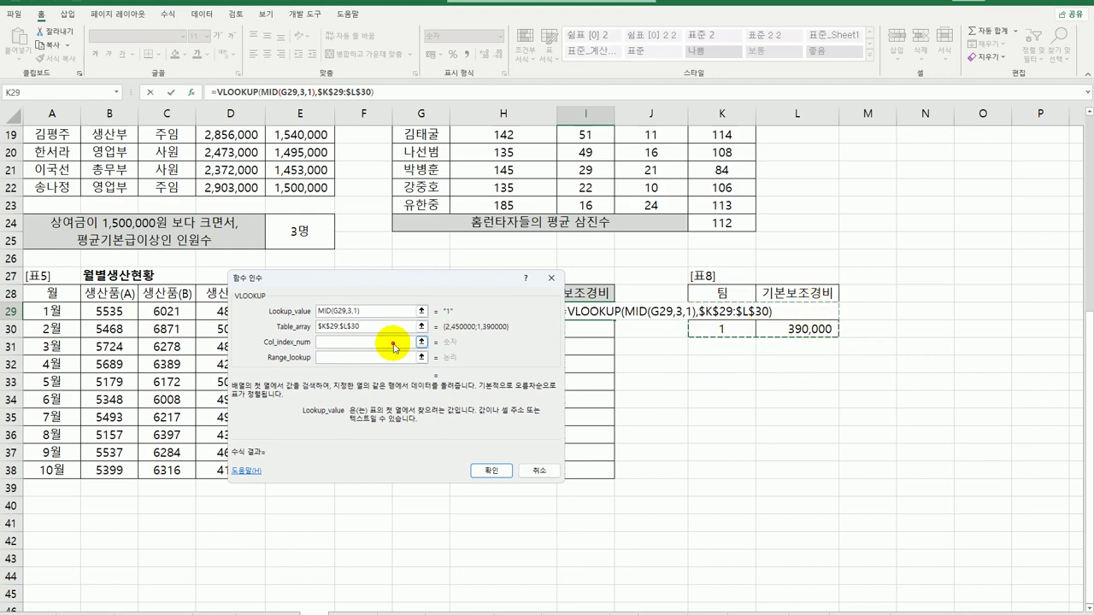
# - Set the VLOOKUP's column index to 2 and range lookup to 0, and fill the formula from I29 down to I38
pyautogui.click(392, 342)
pyautogui.write('2')
pyautogui.click(390, 357)
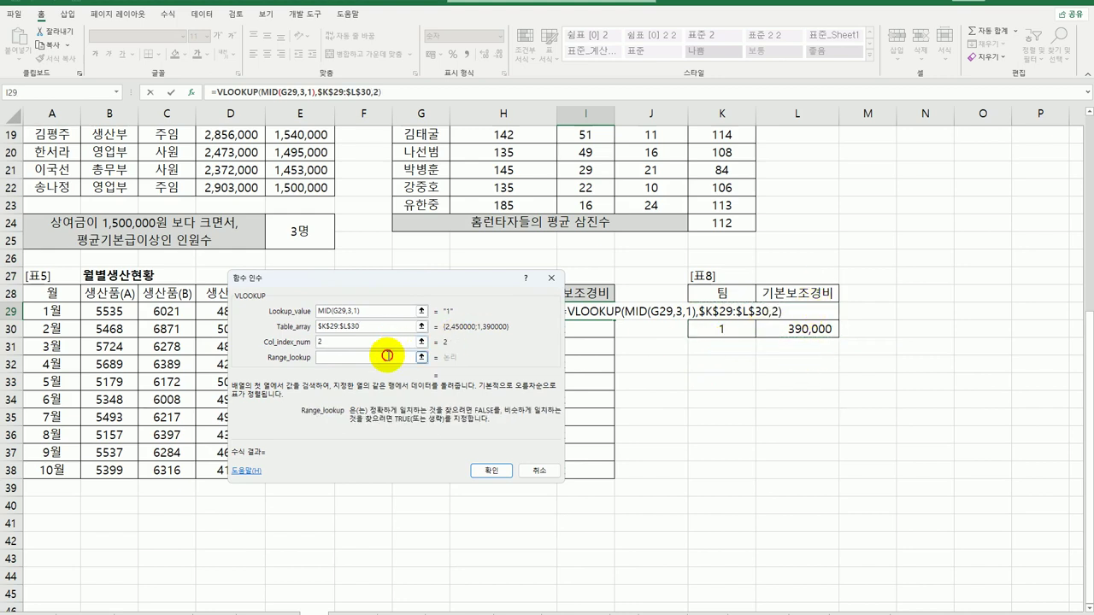
pyautogui.write('0')
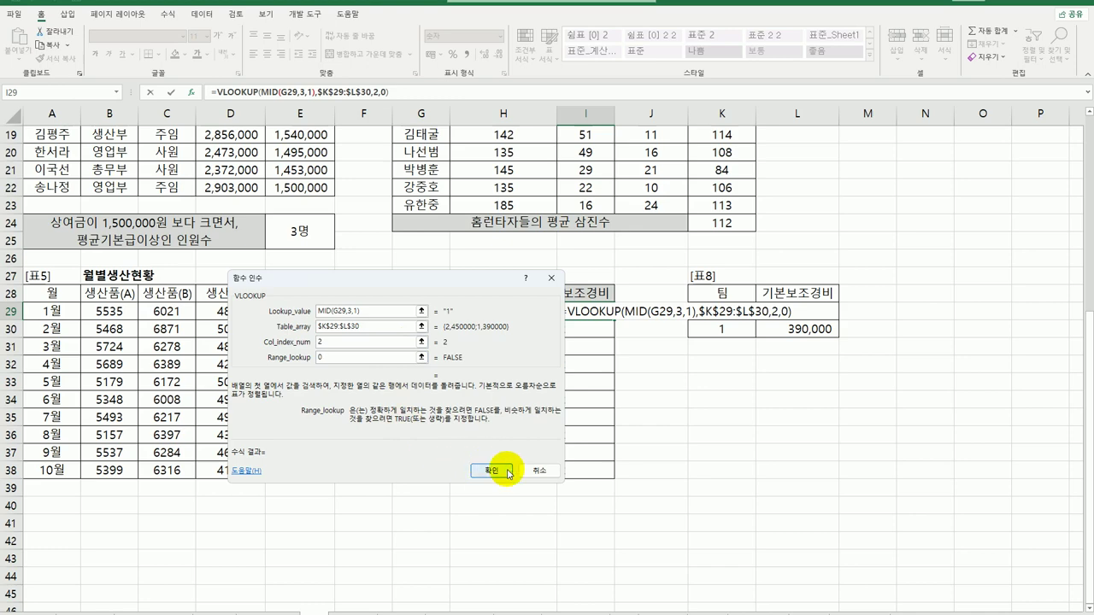
pyautogui.click(492, 471)
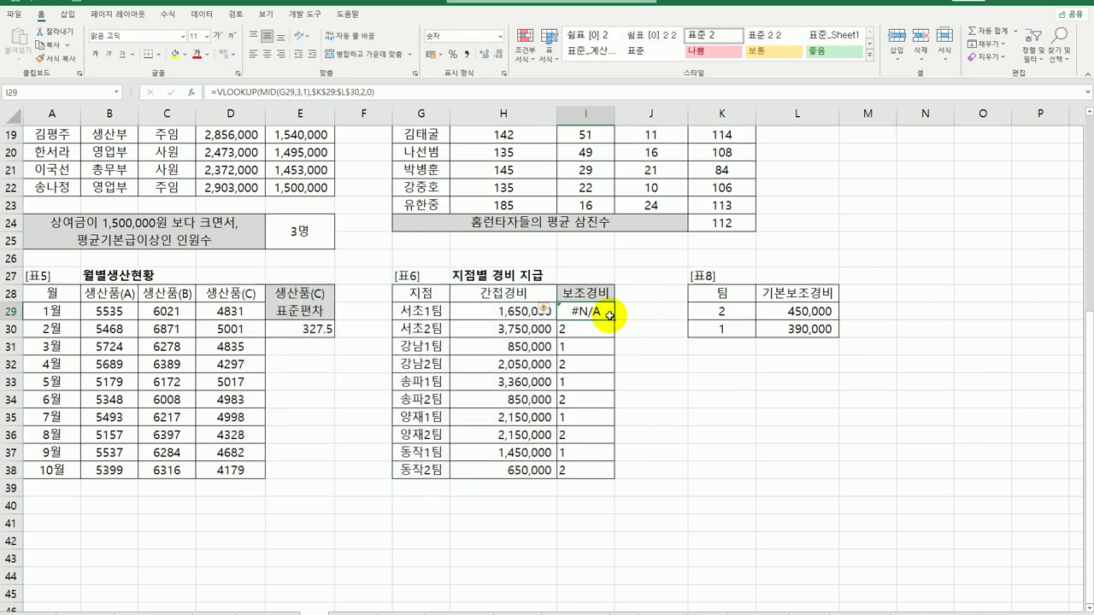
pyautogui.moveTo(613, 320); pyautogui.dragTo(615, 478)
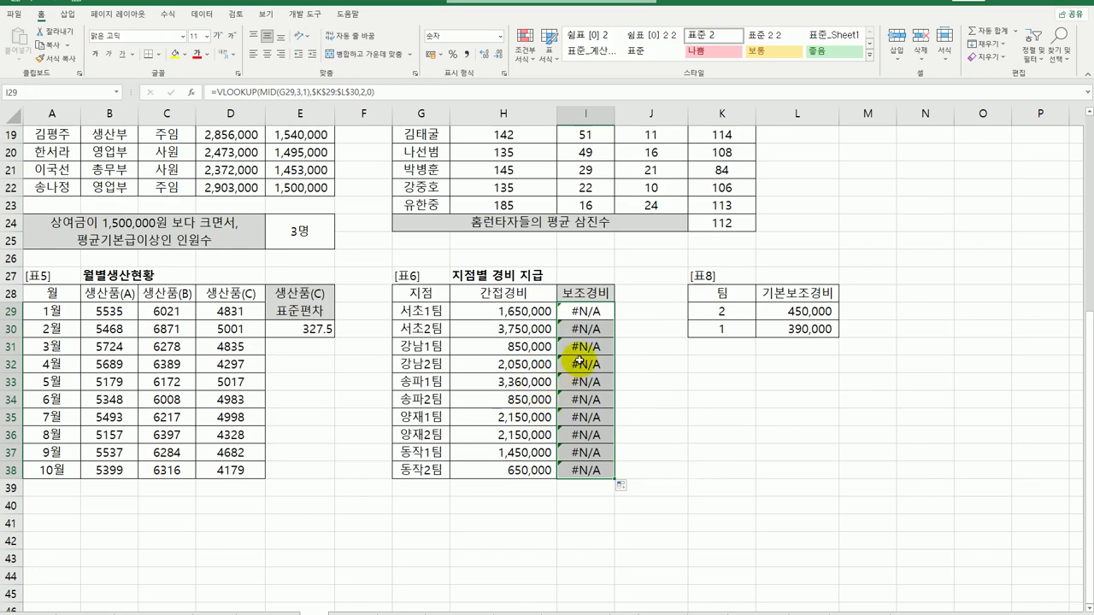
# - Wrap the MID expression of the I29 formula in VALUE() and refill the corrected formula down to I38
pyautogui.click(603, 312)
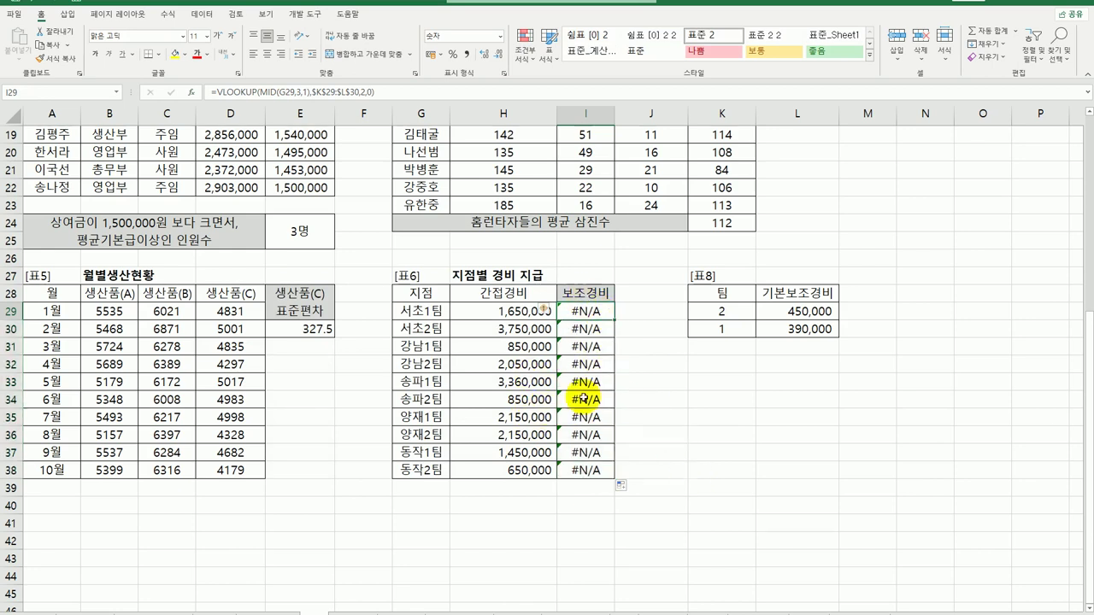
pyautogui.doubleClick(587, 311)
pyautogui.click(622, 313)
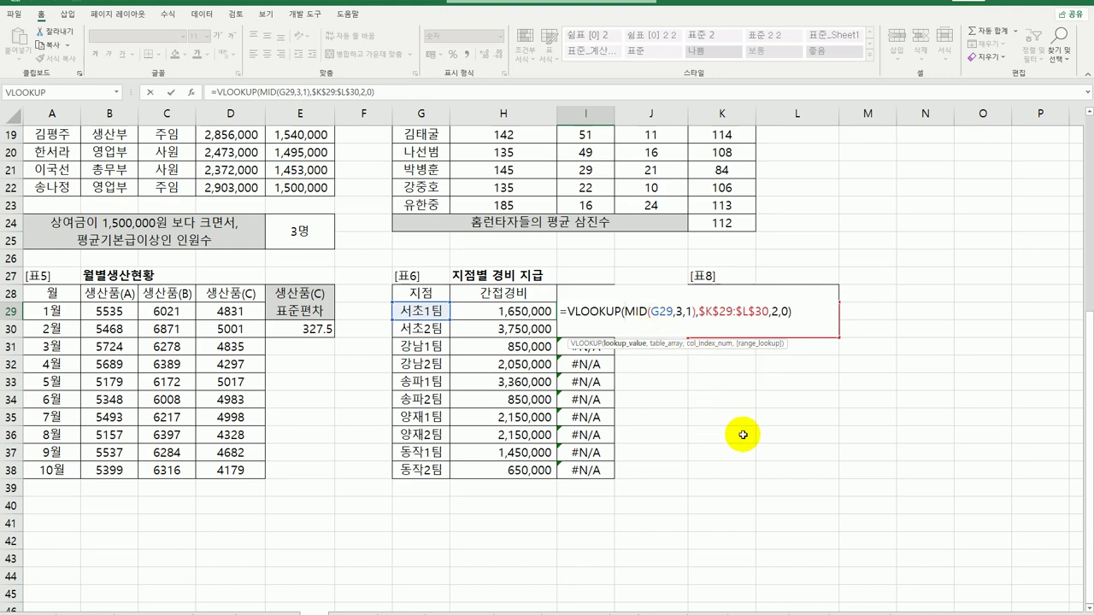
pyautogui.write('VA')
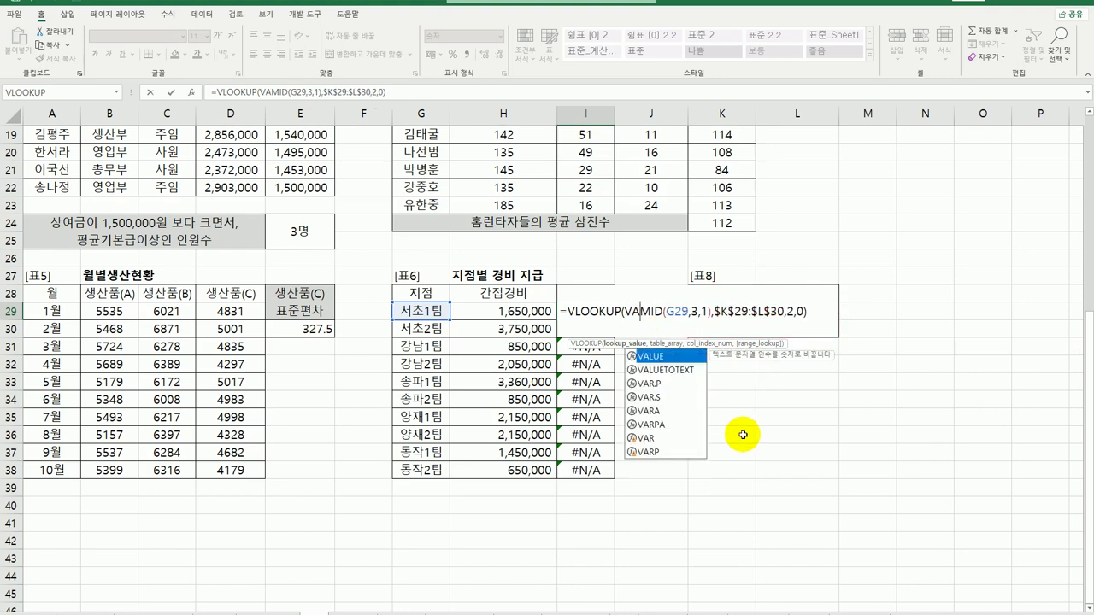
pyautogui.write('LUE(')
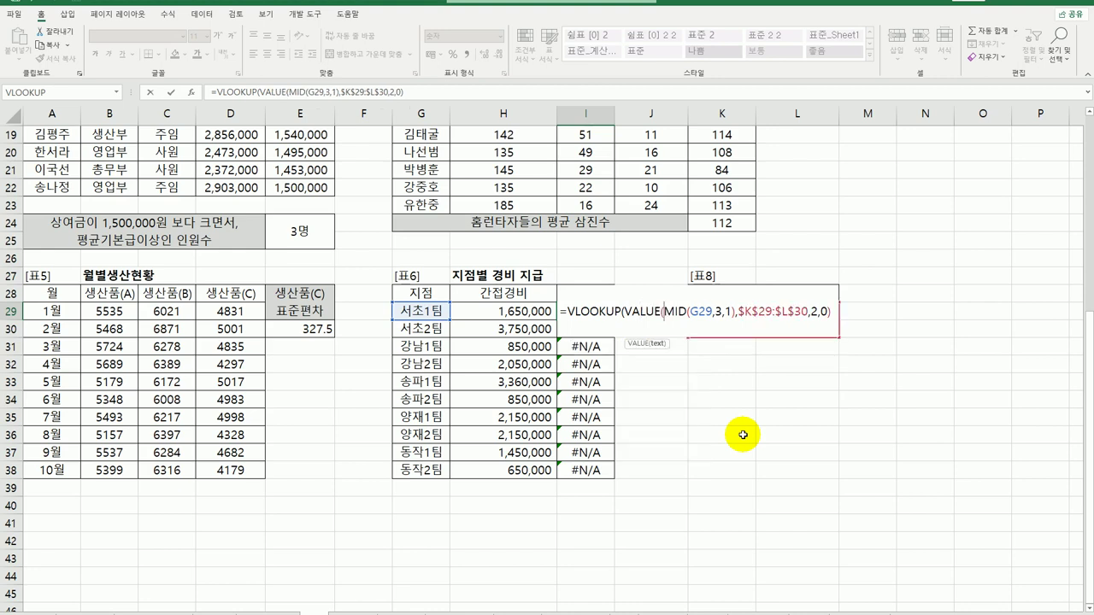
pyautogui.click(733, 315)
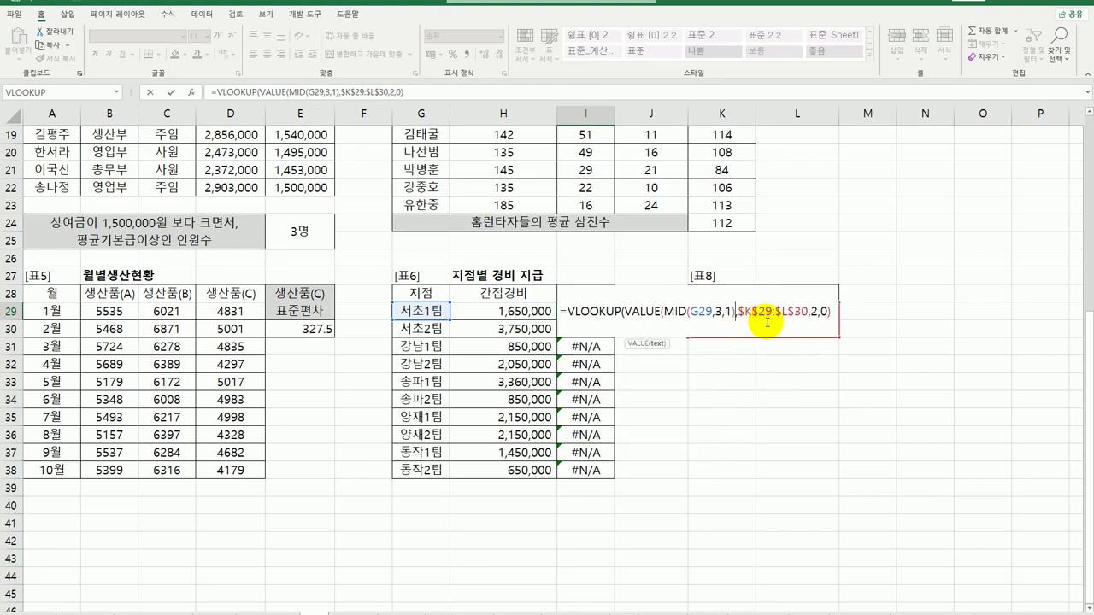
pyautogui.write(')')
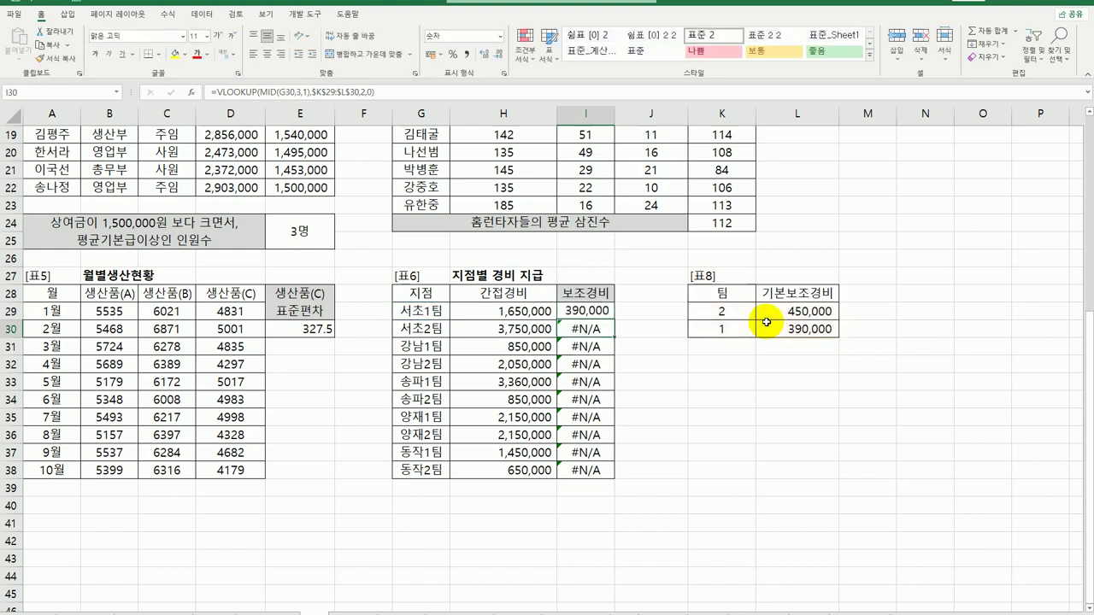
pyautogui.press('Return')
pyautogui.click(589, 312)
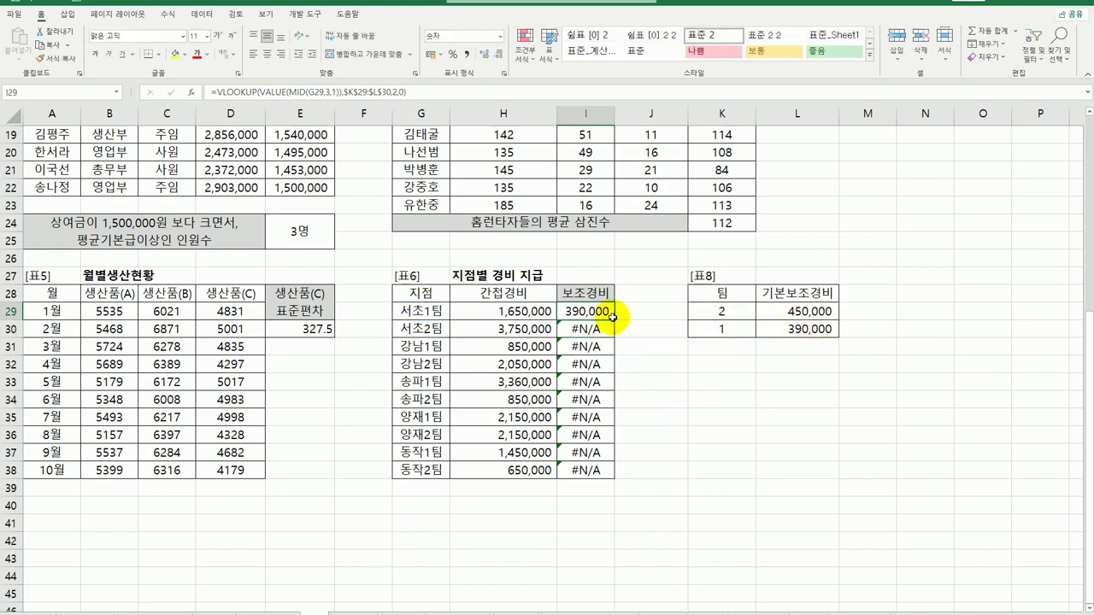
pyautogui.moveTo(613, 320); pyautogui.dragTo(595, 474)
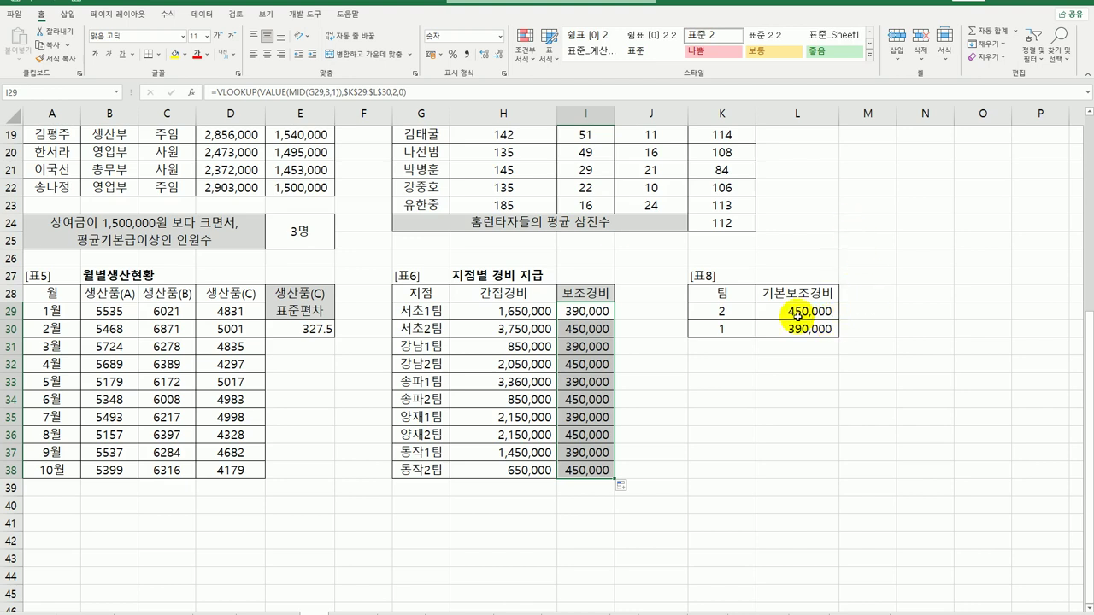
# - Append +AVERAGE($H$29:$H$38) to the VLOOKUP formula in I29 to add the average 간접경비
pyautogui.click(598, 310)
pyautogui.doubleClick(598, 310)
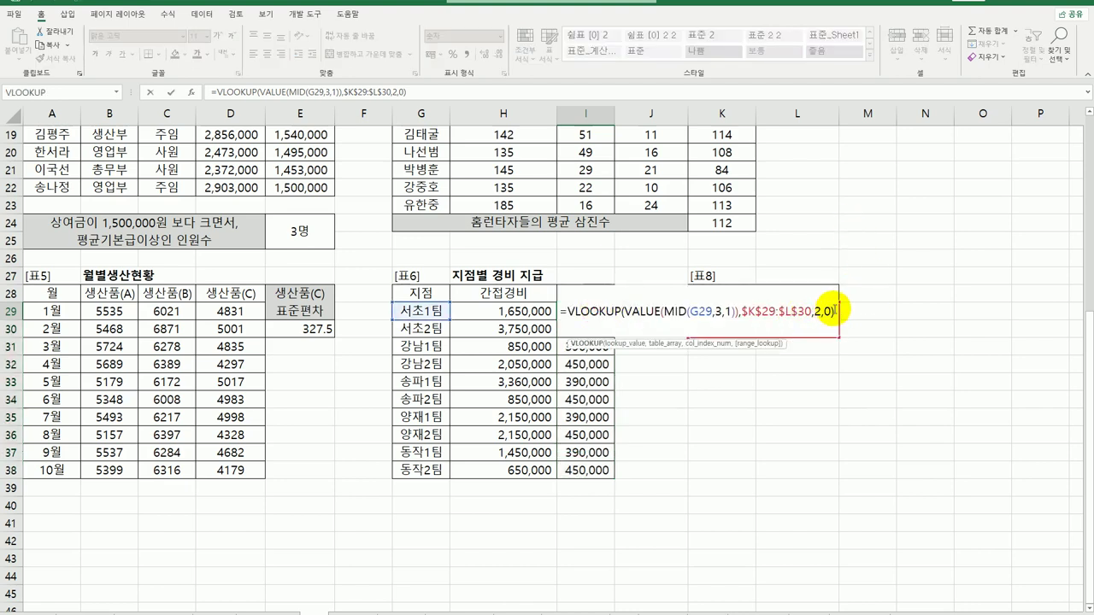
pyautogui.write('+')
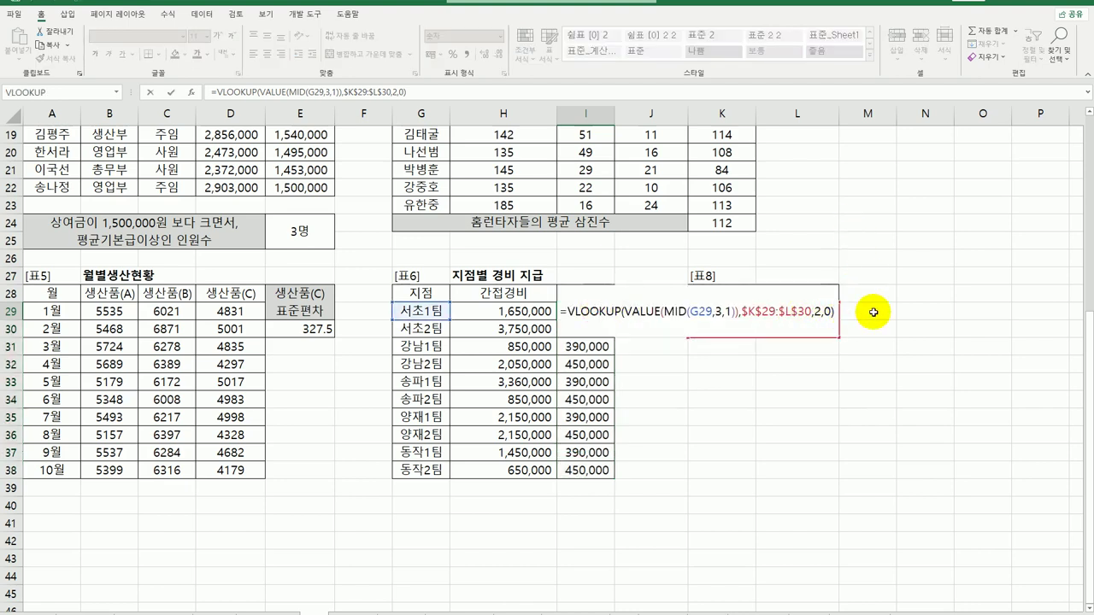
pyautogui.write('AVE')
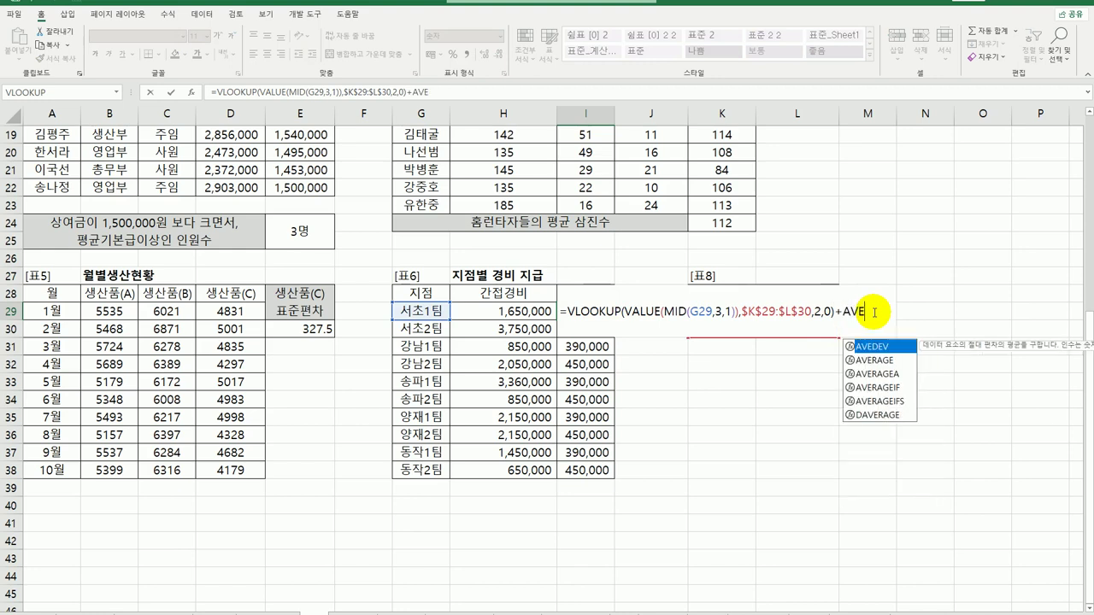
pyautogui.press('Down')
pyautogui.press('Tab')
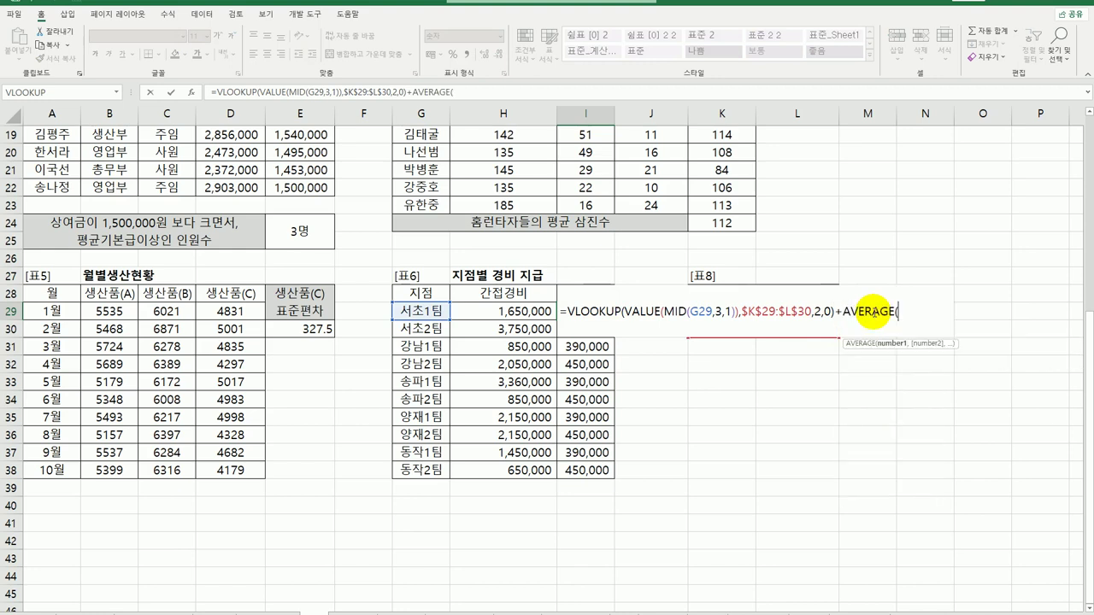
pyautogui.moveTo(488, 311); pyautogui.dragTo(501, 464)
pyautogui.press('F4')
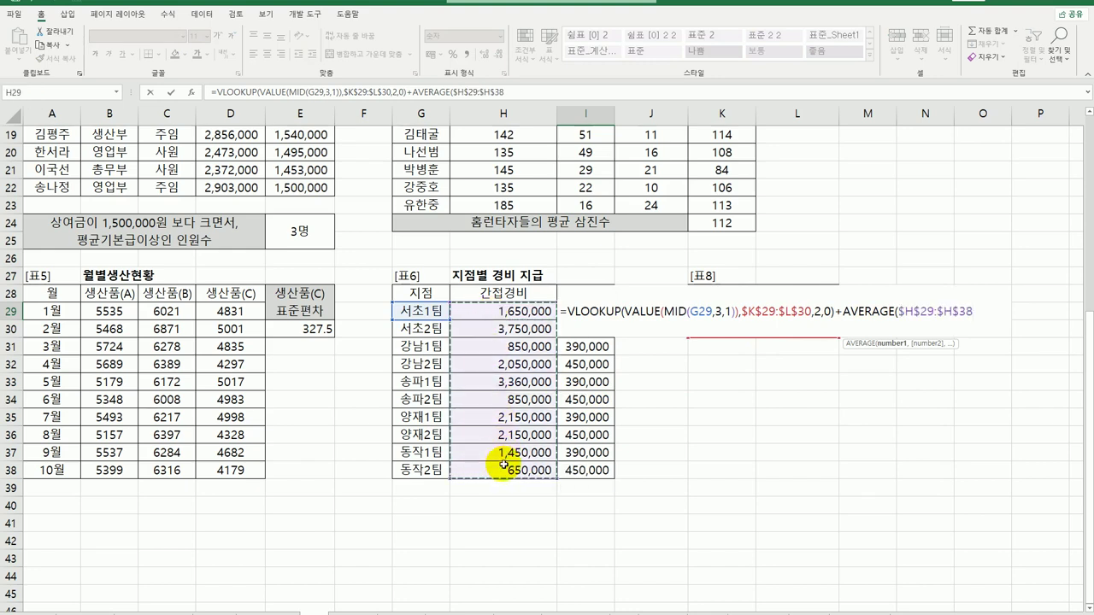
pyautogui.write(')')
# - Multiply the AVERAGE term in I29 by 20% and fill the finished 보조경비 formula down to I38
pyautogui.write('*02')
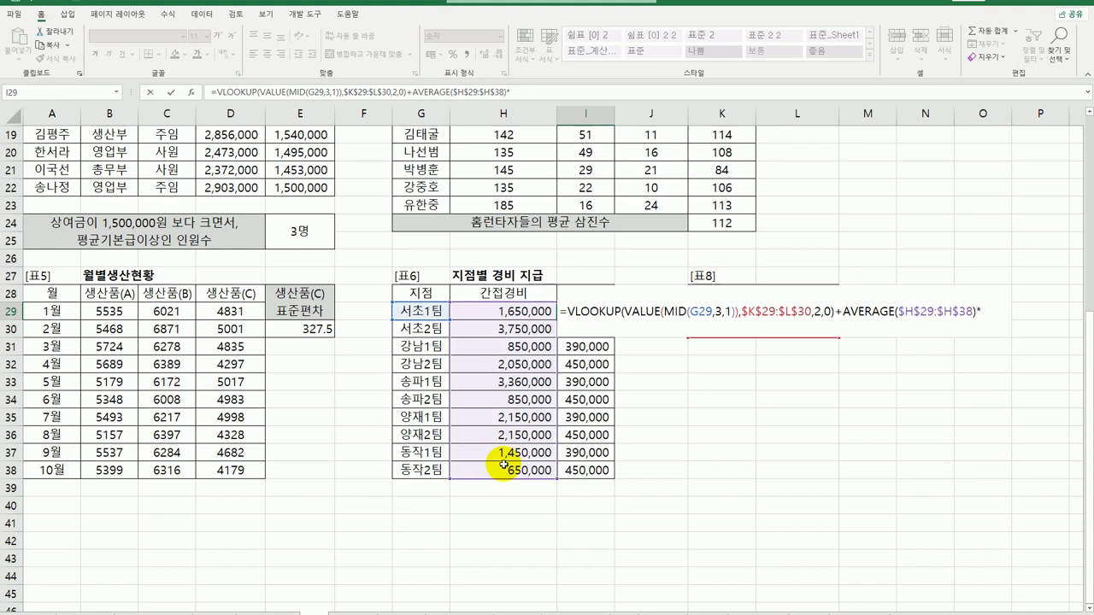
pyautogui.press('BackSpace')
pyautogui.write('.2')
pyautogui.press('BackSpace')
pyautogui.press('BackSpace')
pyautogui.press('BackSpace')
pyautogui.write('20%')
pyautogui.press('Return')
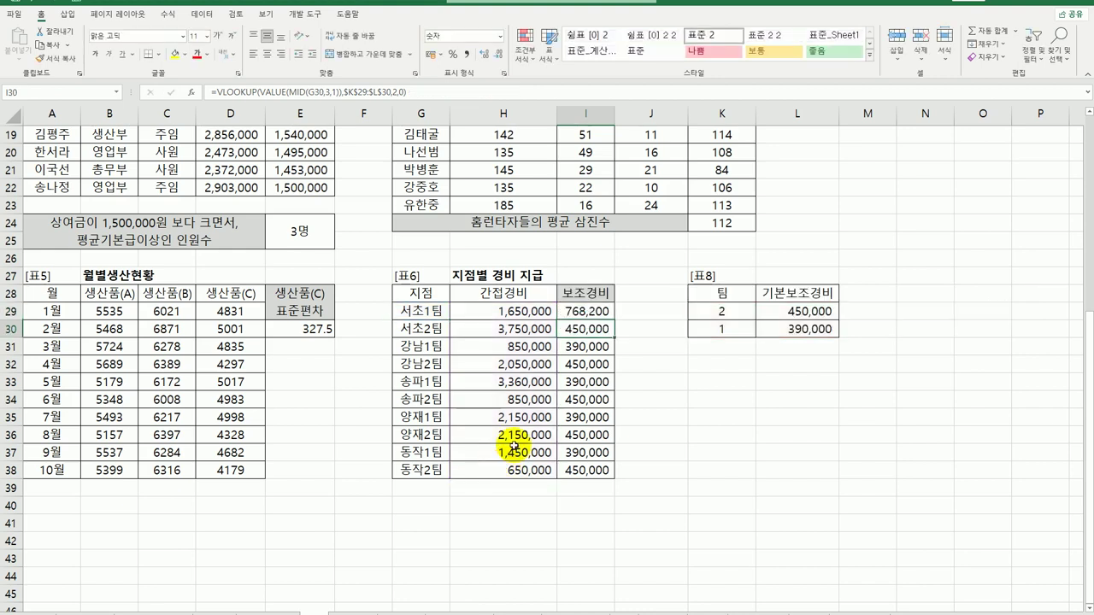
pyautogui.click(590, 311)
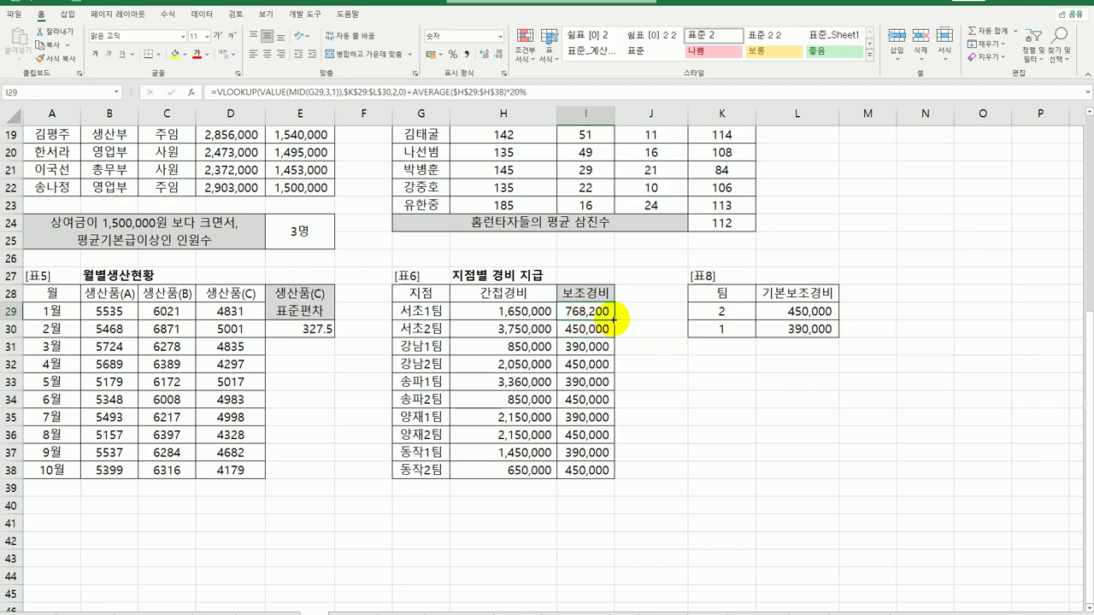
pyautogui.moveTo(613, 320)
pyautogui.mouseDown()
pyautogui.moveTo(590, 342)
pyautogui.moveTo(587, 479)
pyautogui.mouseUp()
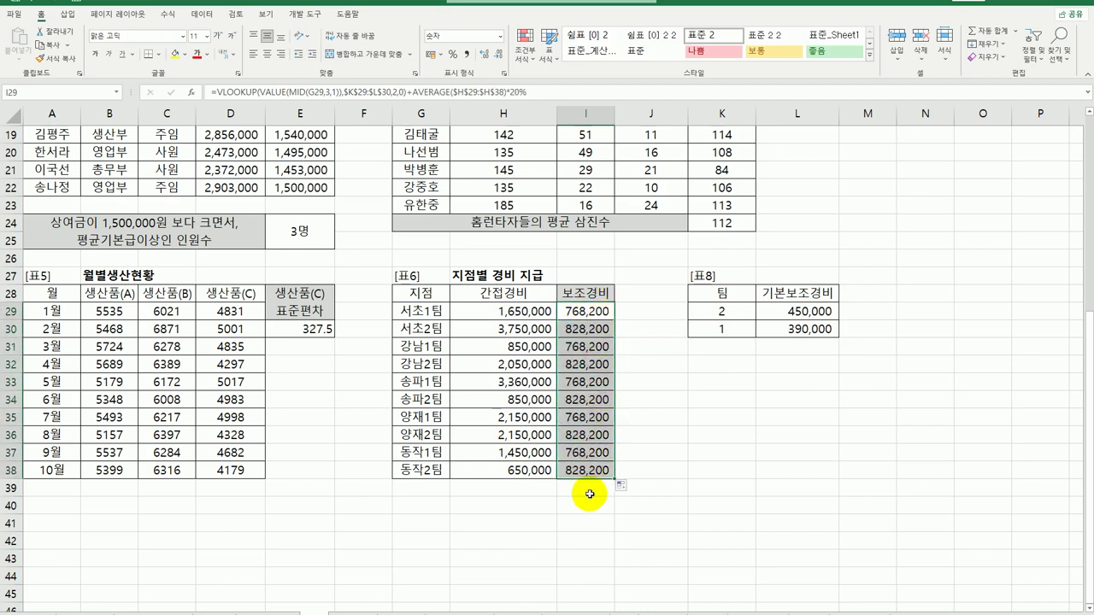
# - Compare the completed tables' results with the same tables on the neighbouring sheet, including 표4's average and 표6's 보조경비
pyautogui.click(589, 313)
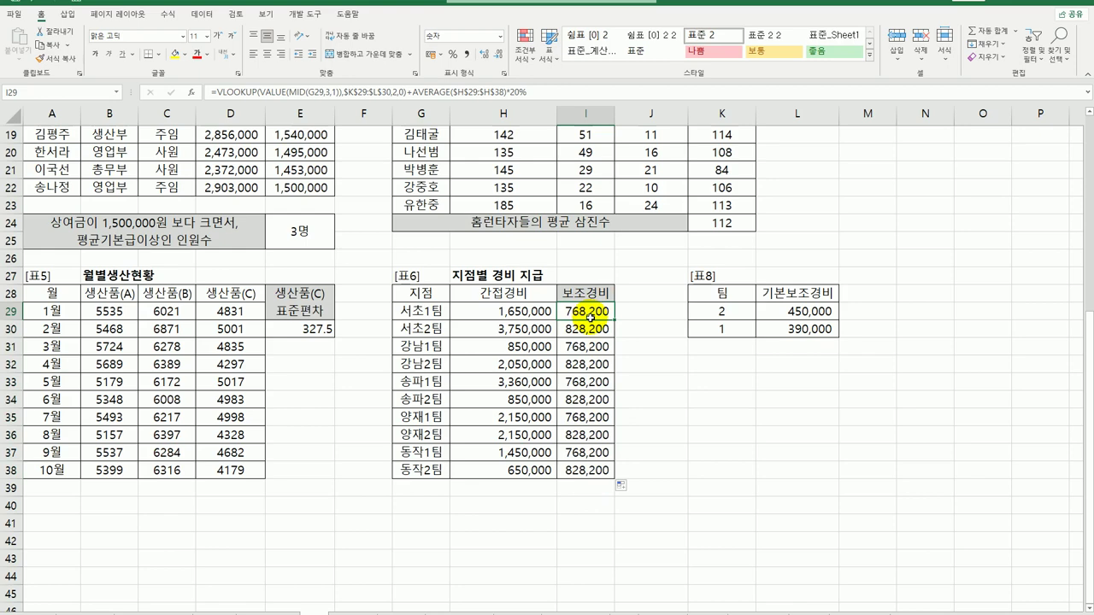
pyautogui.scroll(6, 589, 317)
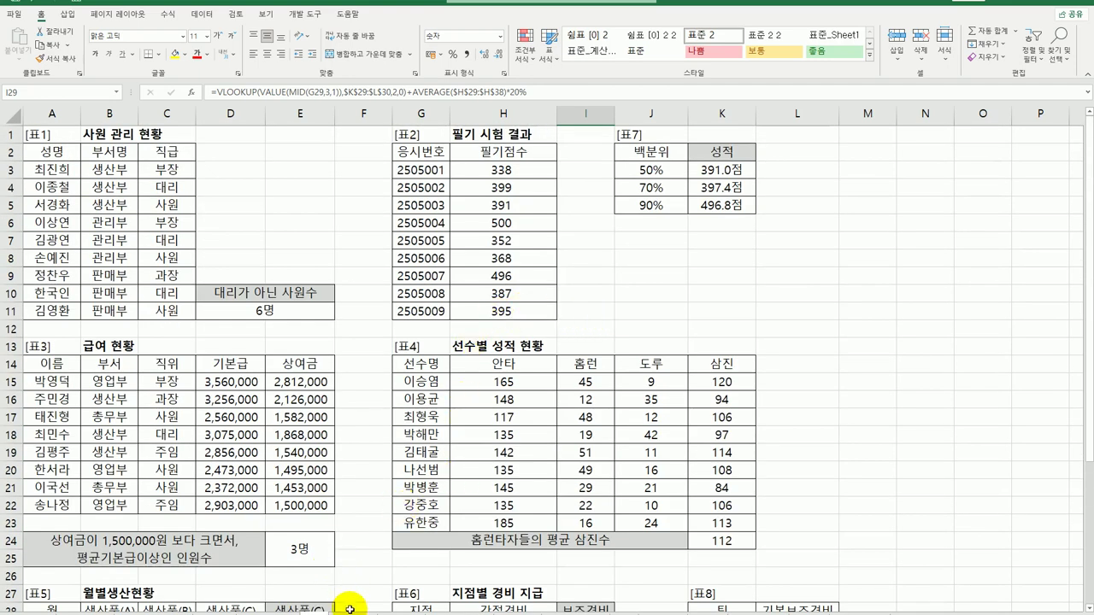
pyautogui.press('Up')
pyautogui.press('Up')
pyautogui.press('Up')
pyautogui.press('Up')
pyautogui.press('Up')
pyautogui.press('Right')
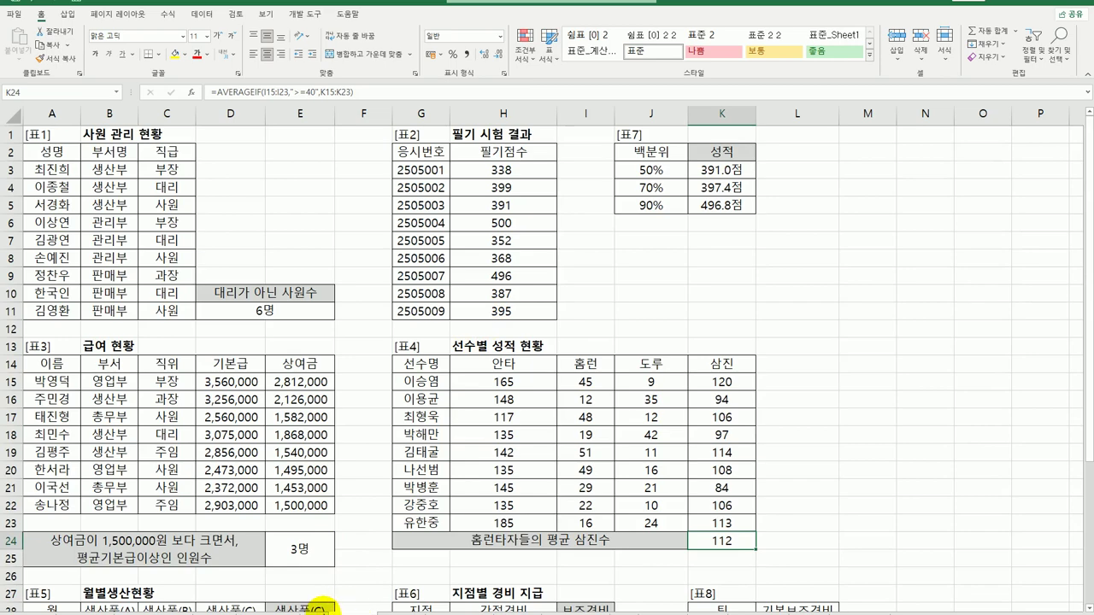
pyautogui.press('Down')
pyautogui.press('Down')
pyautogui.press('Down')
pyautogui.press('Down')
pyautogui.press('Down')
pyautogui.press('Left')
pyautogui.press('Left')
pyautogui.press('Up')
pyautogui.press('Up')
pyautogui.press('Up')
pyautogui.press('Up')
pyautogui.press('Up')
pyautogui.press('Right')
pyautogui.scroll(-6, 416, 560)
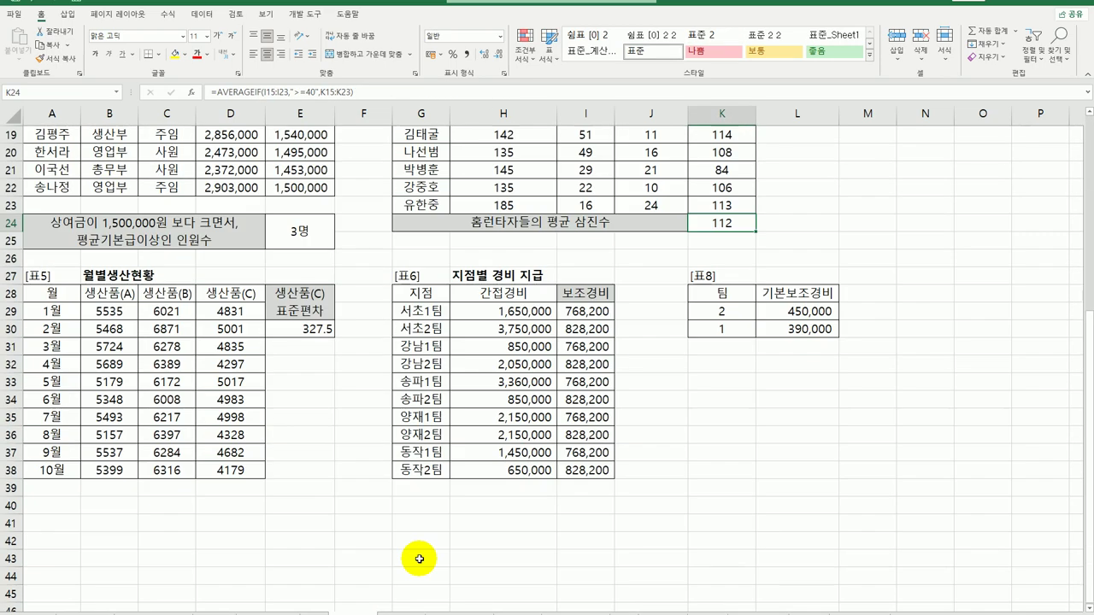
pyautogui.press('Down')
pyautogui.press('Down')
pyautogui.press('Down')
pyautogui.press('Down')
pyautogui.press('Down')
pyautogui.press('Left')
pyautogui.press('Left')
pyautogui.scroll(6, 361, 579)
pyautogui.scroll(-6, 361, 579)
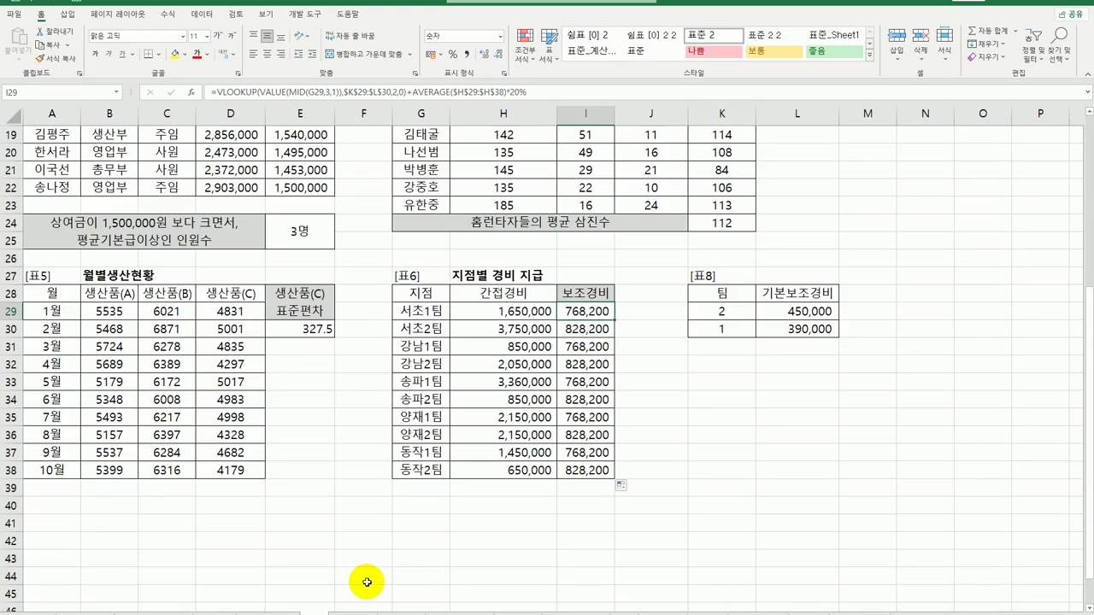